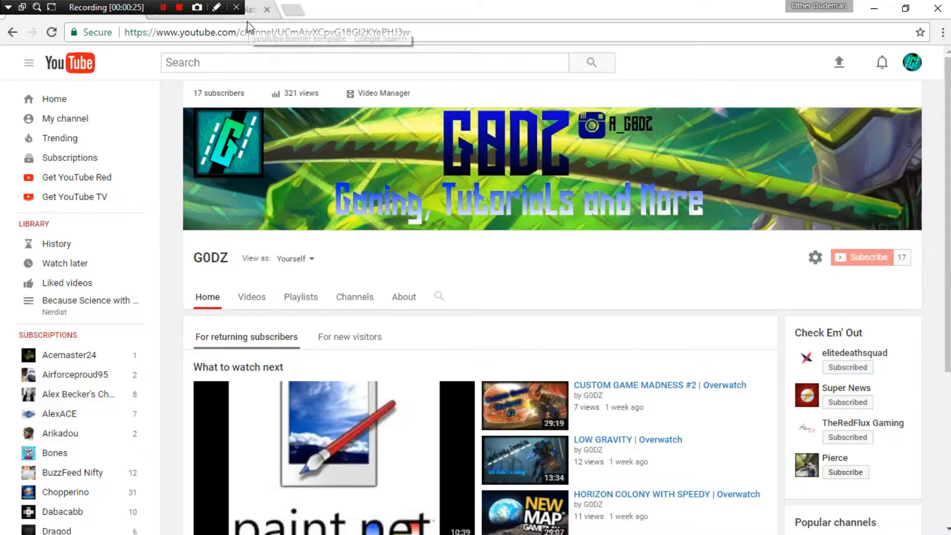
- Switch to paint.net and set up a new image with a width of 2560 pixels and a height of 1440 pixels
{"action": "key", "text": "alt+Tab"}
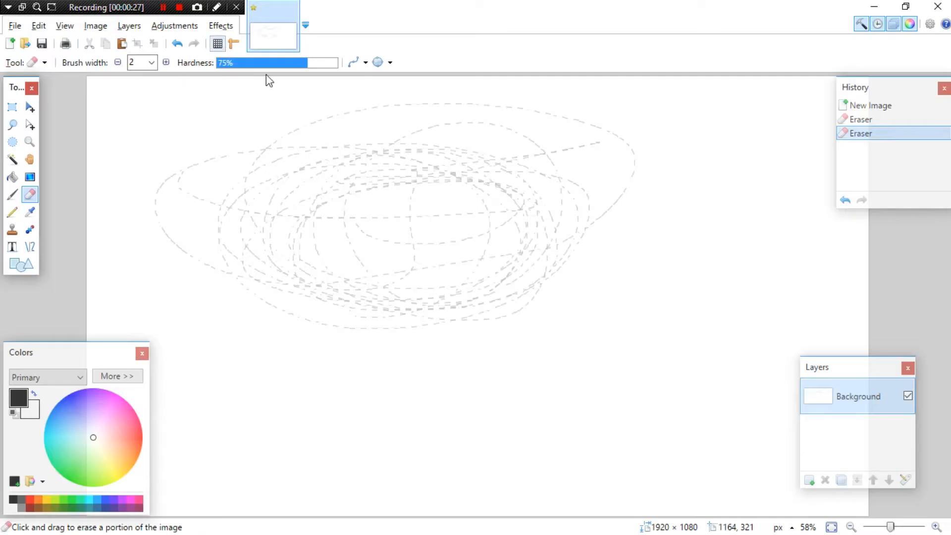
{"action": "left_click", "coordinate": [15, 25]}
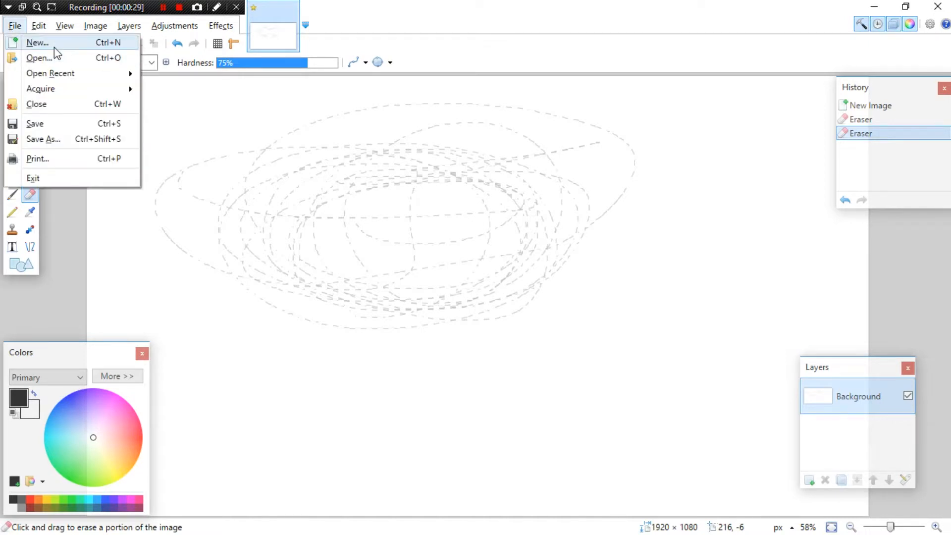
{"action": "left_click", "coordinate": [55, 45]}
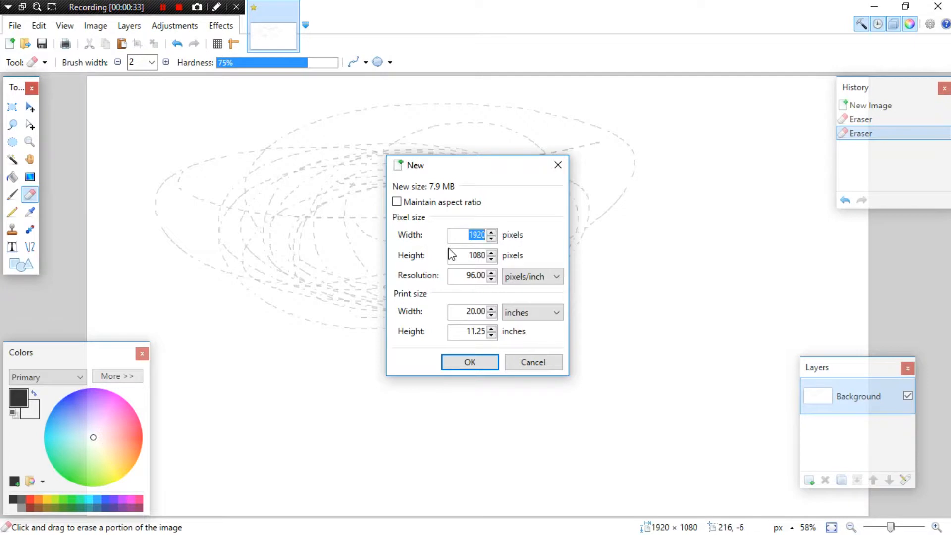
{"action": "type", "text": "1560"}
{"action": "double_click", "coordinate": [466, 238]}
{"action": "type", "text": "2560"}
{"action": "double_click", "coordinate": [460, 255]}
{"action": "type", "text": "1440"}
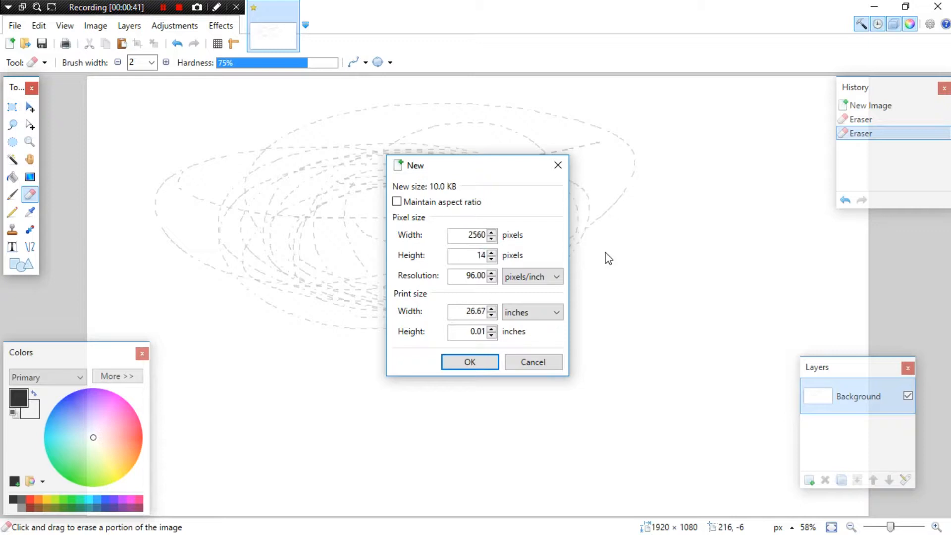
- Check the TV size on the banner template in the browser, and create the new image in paint.net
{"action": "key", "text": "alt+Tab"}
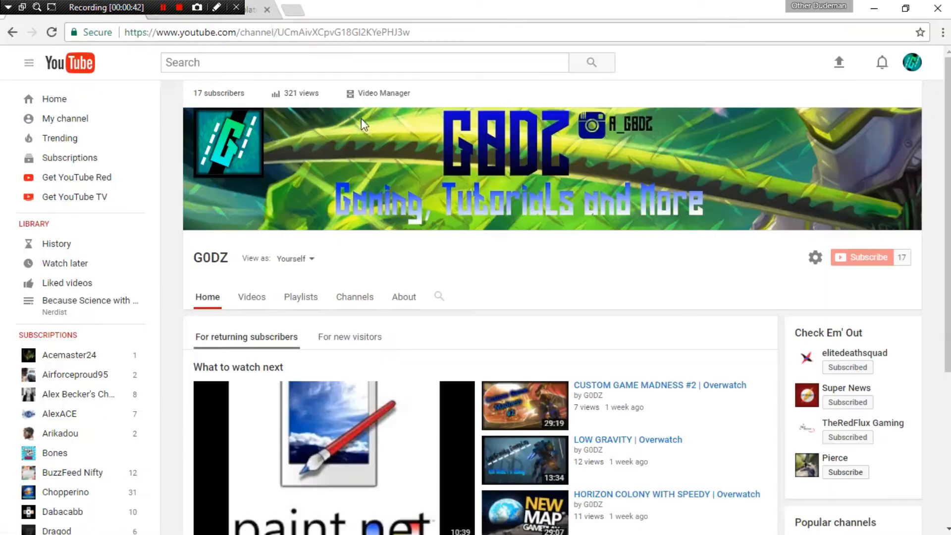
{"action": "left_click", "coordinate": [247, 14]}
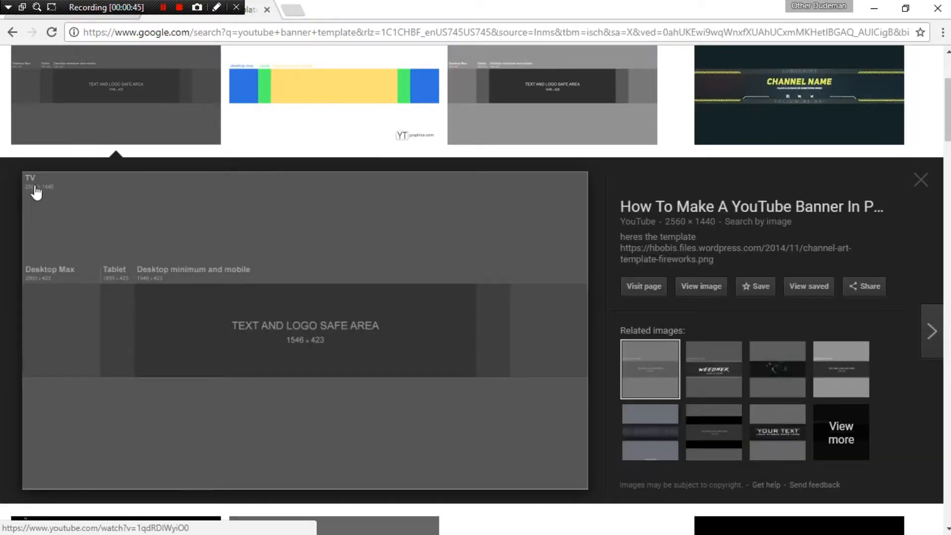
{"action": "key", "text": "alt+Tab"}
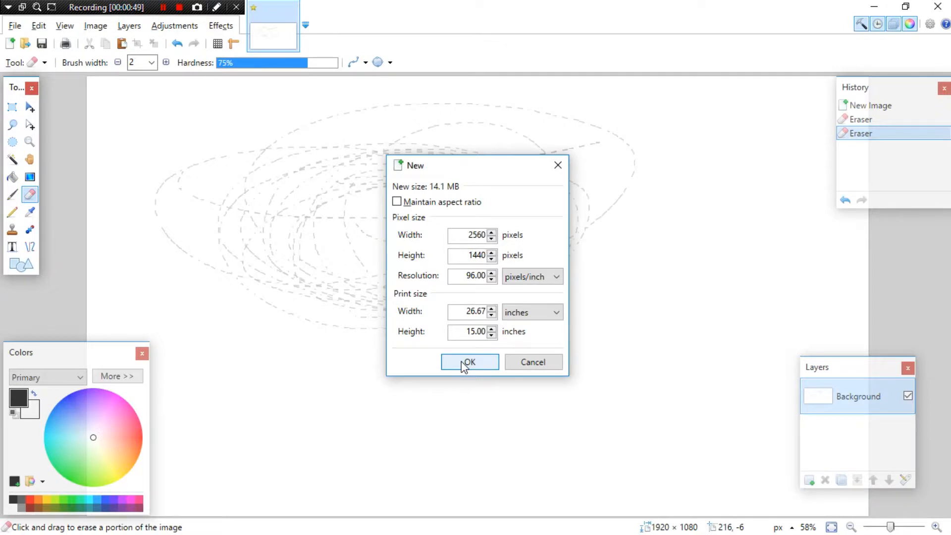
{"action": "left_click", "coordinate": [468, 362]}
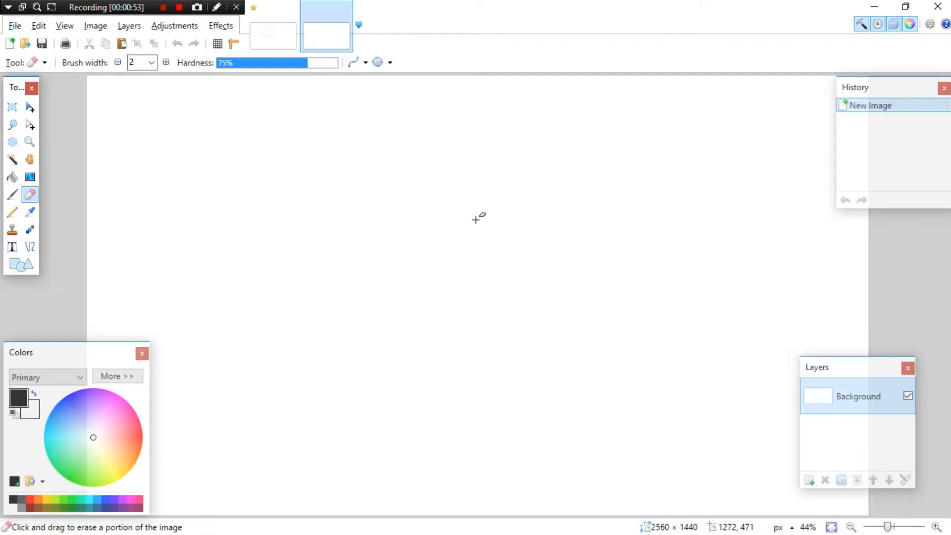
- Close the old scribbled 1920 × 1080 image, discarding its unsaved changes
{"action": "scroll", "coordinate": [475, 219], "scroll_direction": "down", "scroll_amount": 6}
{"action": "scroll", "coordinate": [475, 220], "scroll_direction": "up", "scroll_amount": 4}
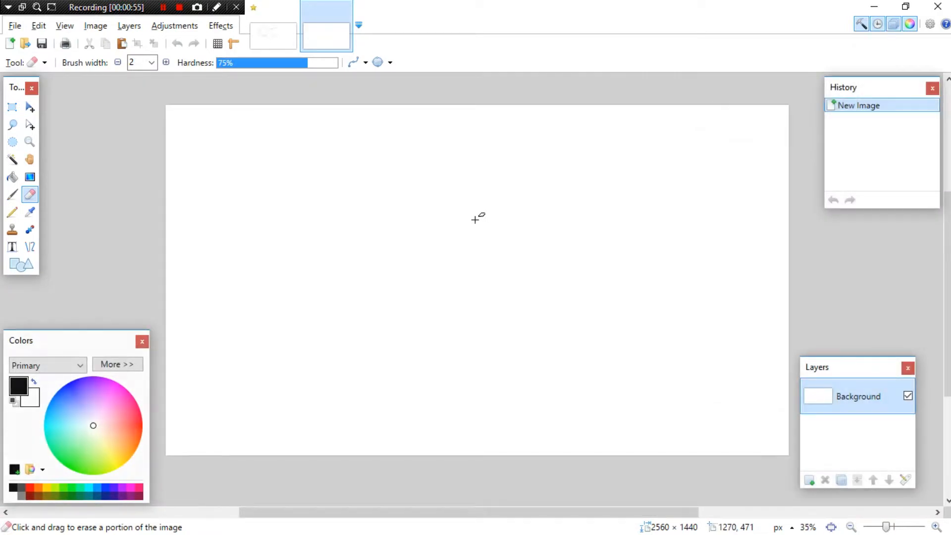
{"action": "left_click", "coordinate": [268, 15]}
{"action": "left_click", "coordinate": [290, 8]}
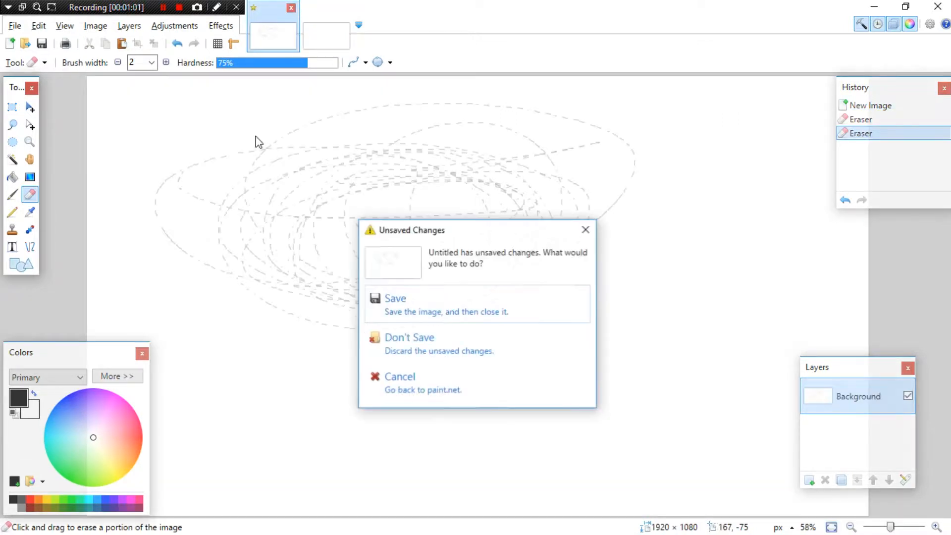
{"action": "left_click", "coordinate": [436, 354]}
- Switch to the browser and search Google Images for "youtube banner template"
{"action": "key", "text": "alt+Tab"}
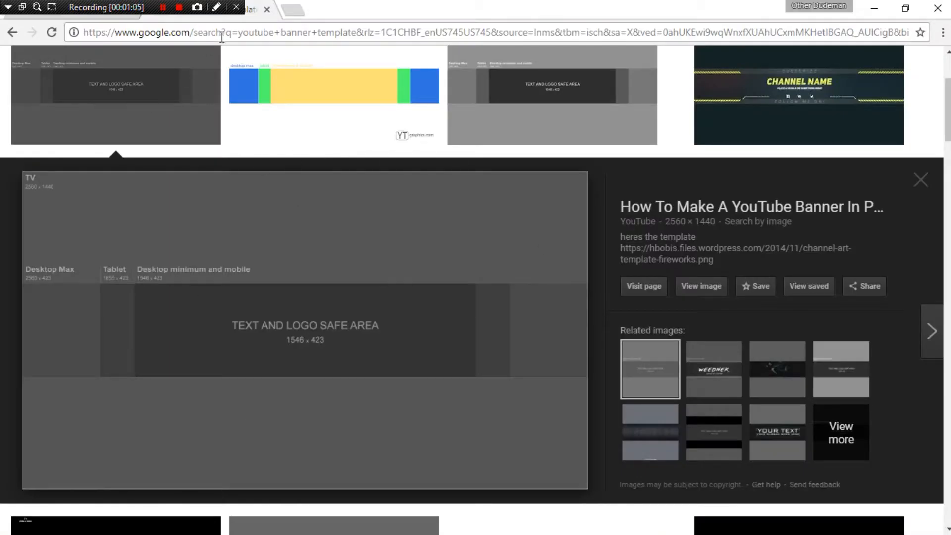
{"action": "left_click", "coordinate": [12, 35]}
{"action": "left_click", "coordinate": [12, 36]}
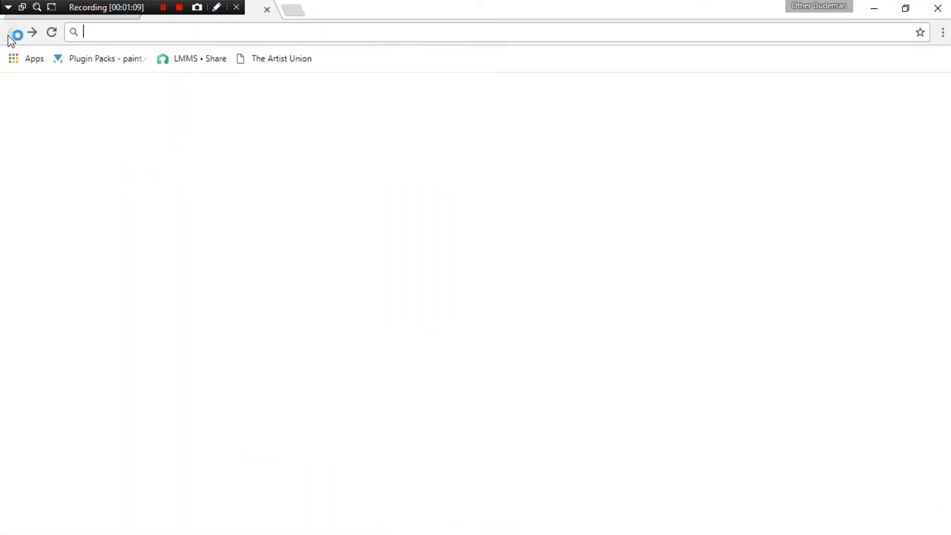
{"action": "type", "text": "youtube banner templa"}
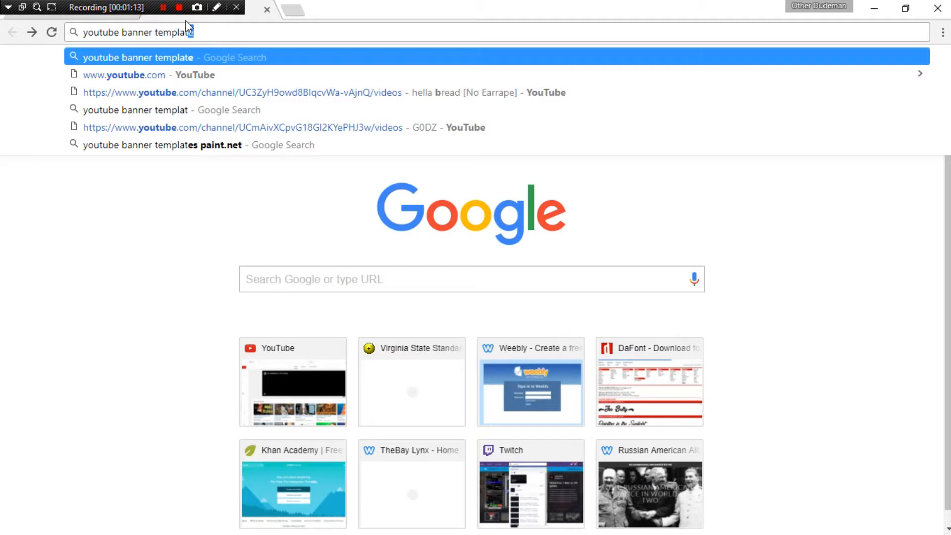
{"action": "type", "text": "te"}
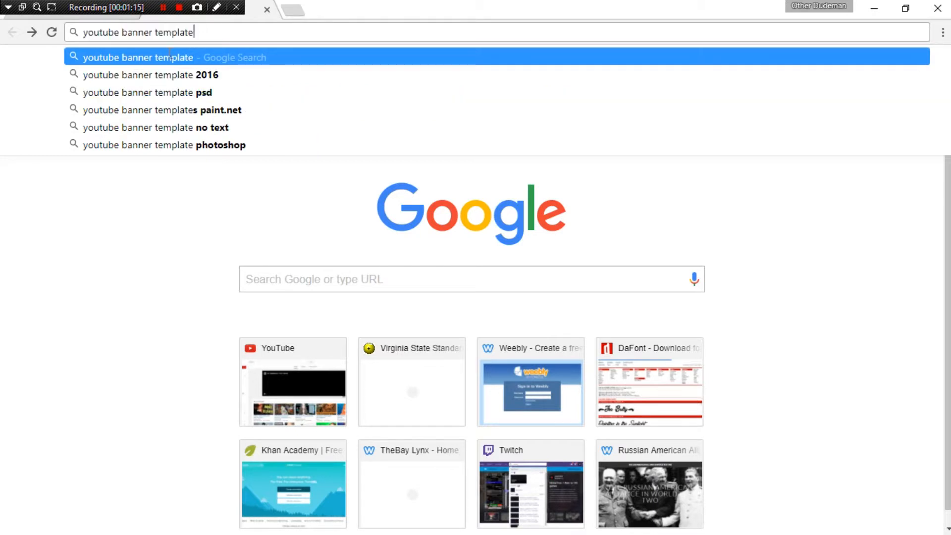
{"action": "key", "text": "Return"}
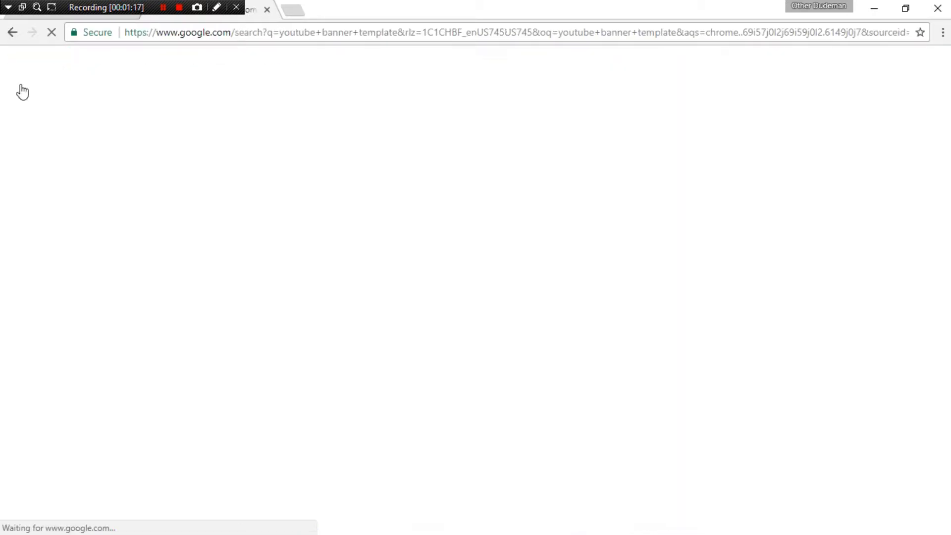
{"action": "left_click", "coordinate": [170, 117]}
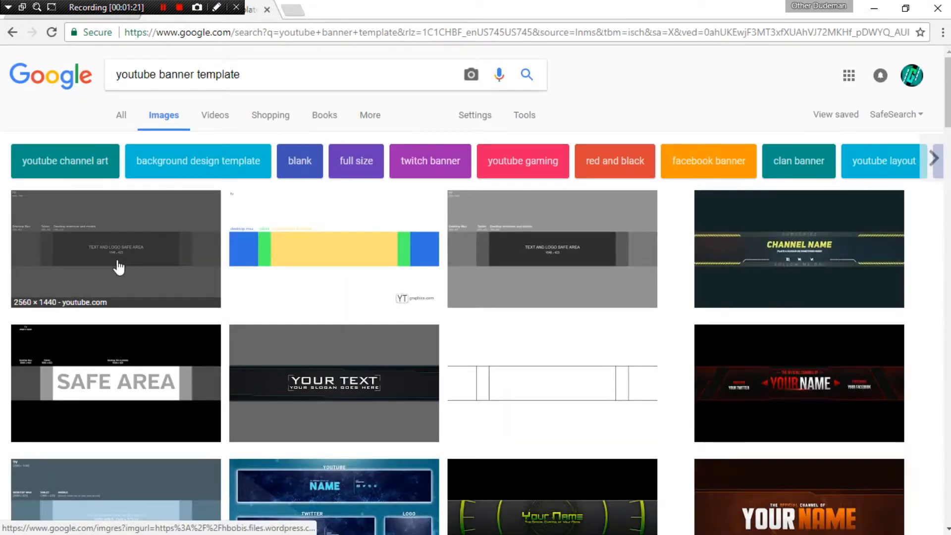
- Copy the first image result, the grey 2560 × 1440 banner template, and paste it onto the blank canvas in paint.net
{"action": "left_click", "coordinate": [118, 267]}
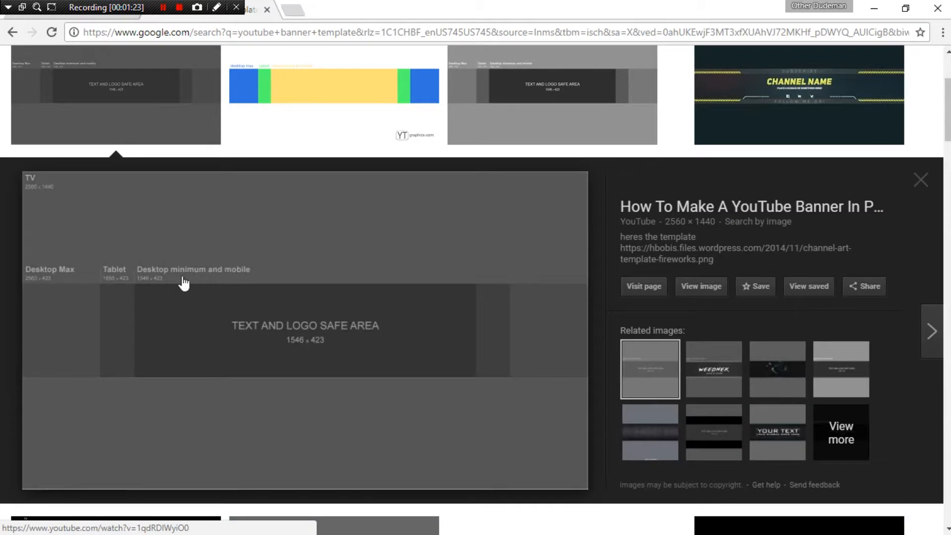
{"action": "right_click", "coordinate": [171, 286]}
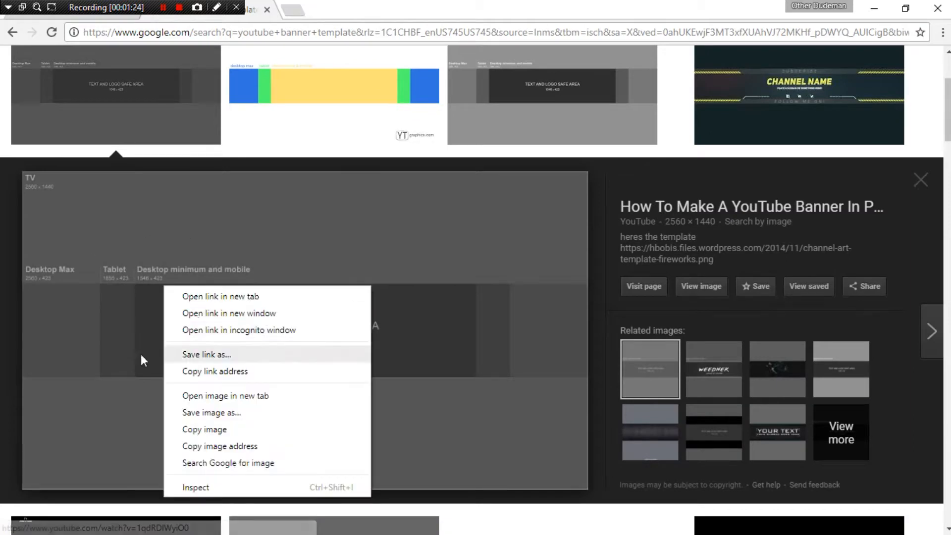
{"action": "left_click", "coordinate": [215, 434]}
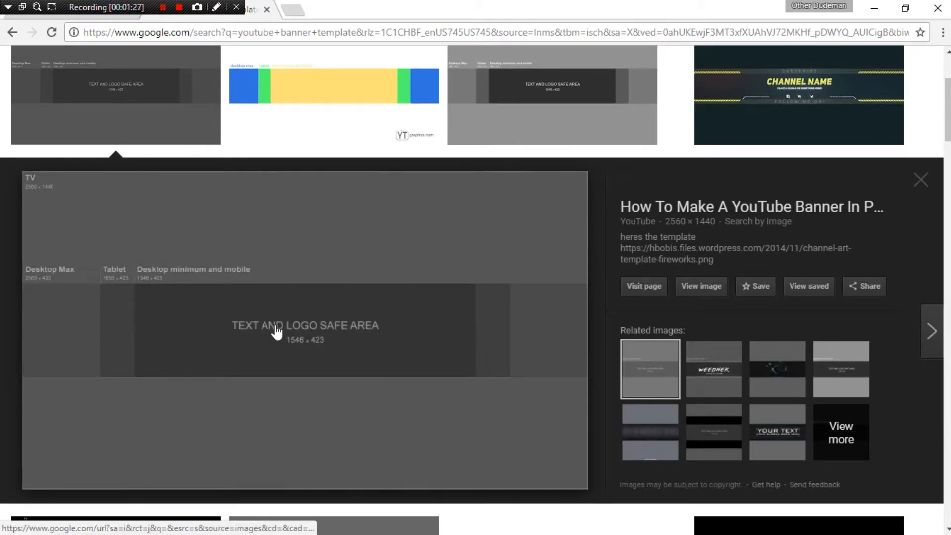
{"action": "key", "text": "alt+Tab"}
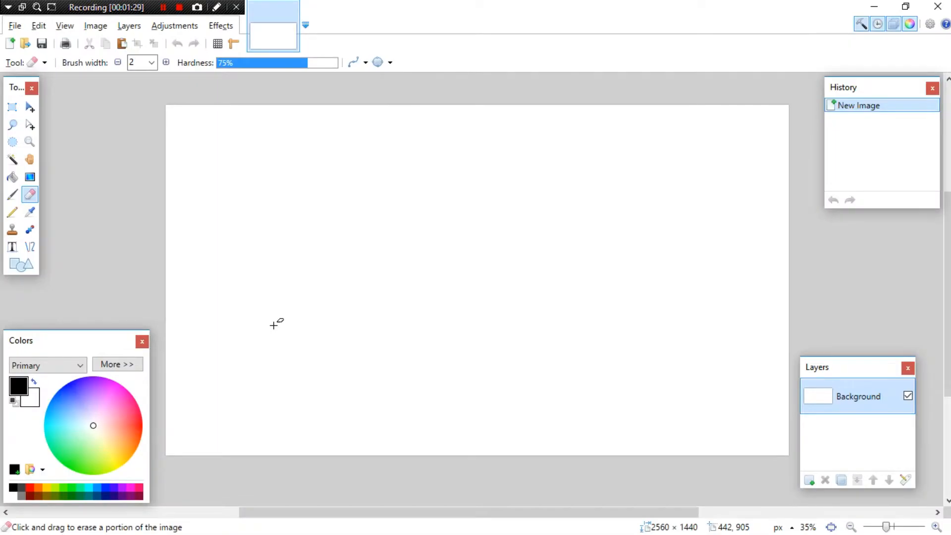
{"action": "key", "text": "ctrl+v"}
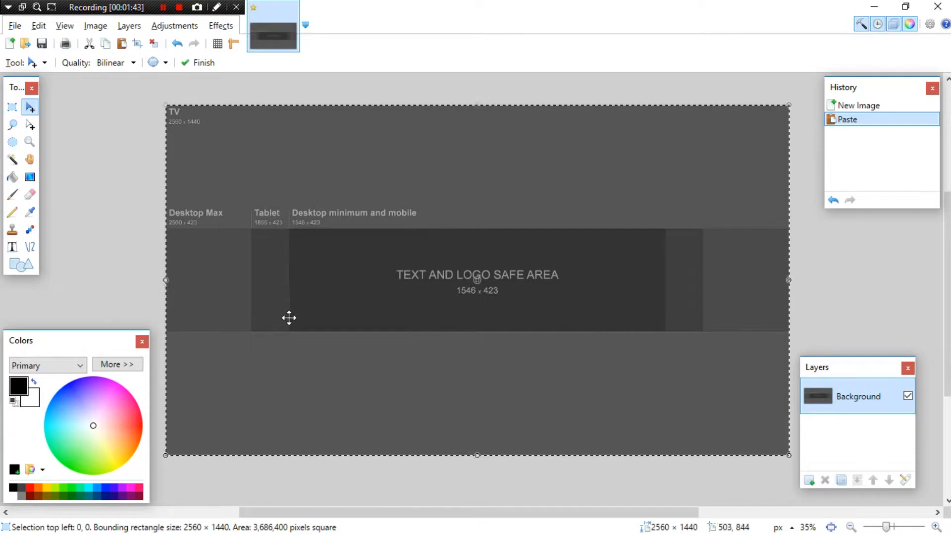
- Undo the slight shift of the pasted template and deselect it
{"action": "left_click_drag", "start_coordinate": [290, 319], "coordinate": [292, 320]}
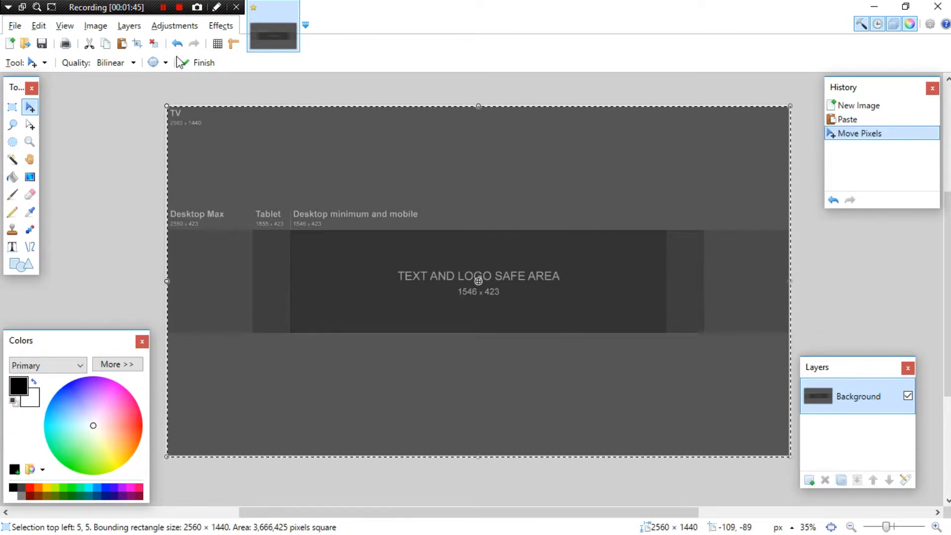
{"action": "left_click", "coordinate": [833, 200]}
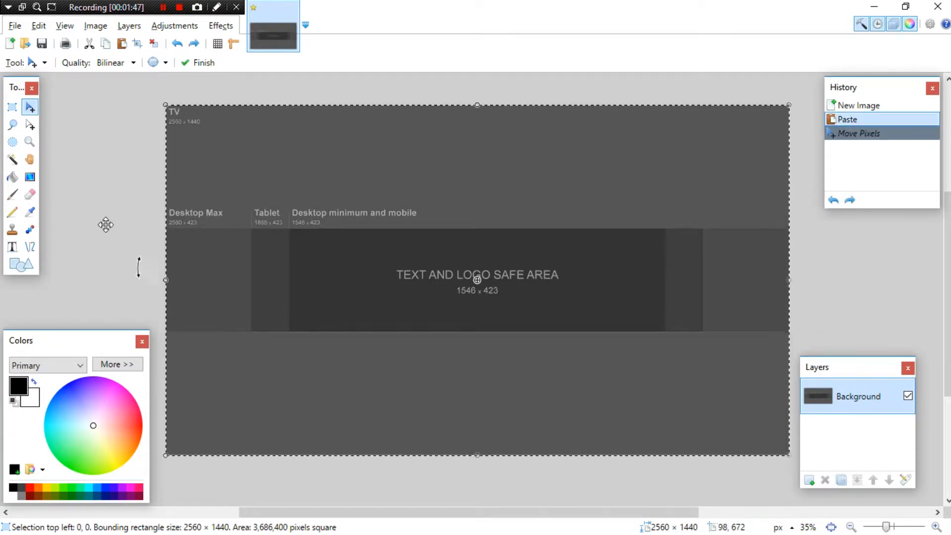
{"action": "left_click", "coordinate": [154, 45]}
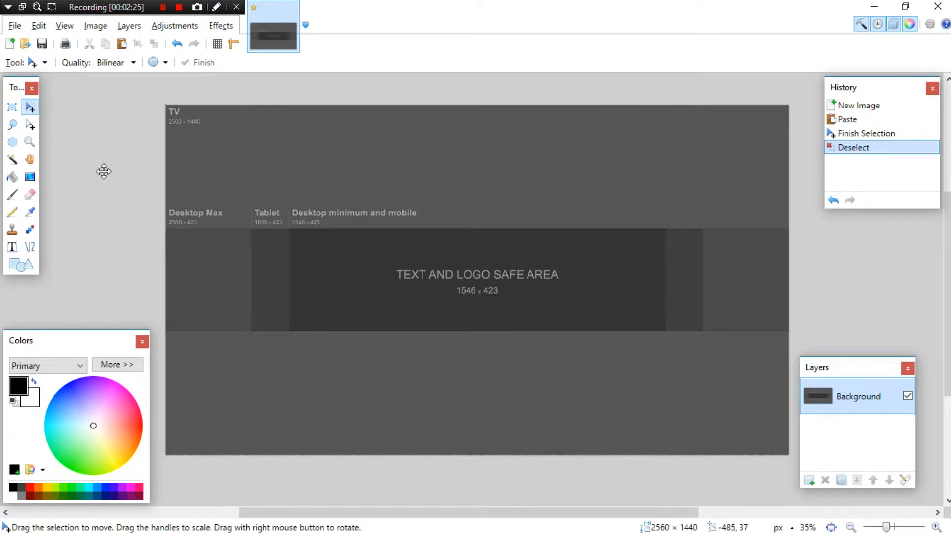
- Try to select the text and logo safe area with the Magic Wand at 50% tolerance
{"action": "left_click", "coordinate": [12, 160]}
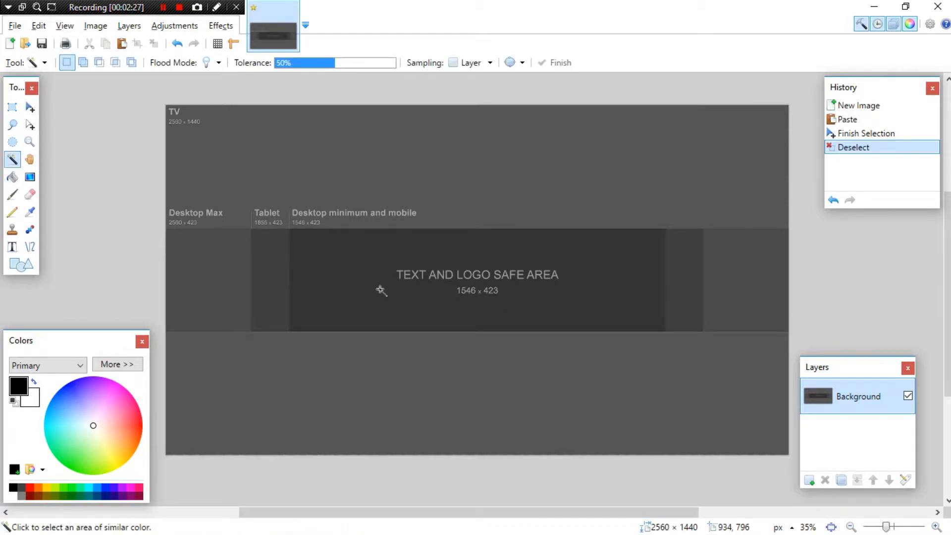
{"action": "left_click", "coordinate": [350, 274]}
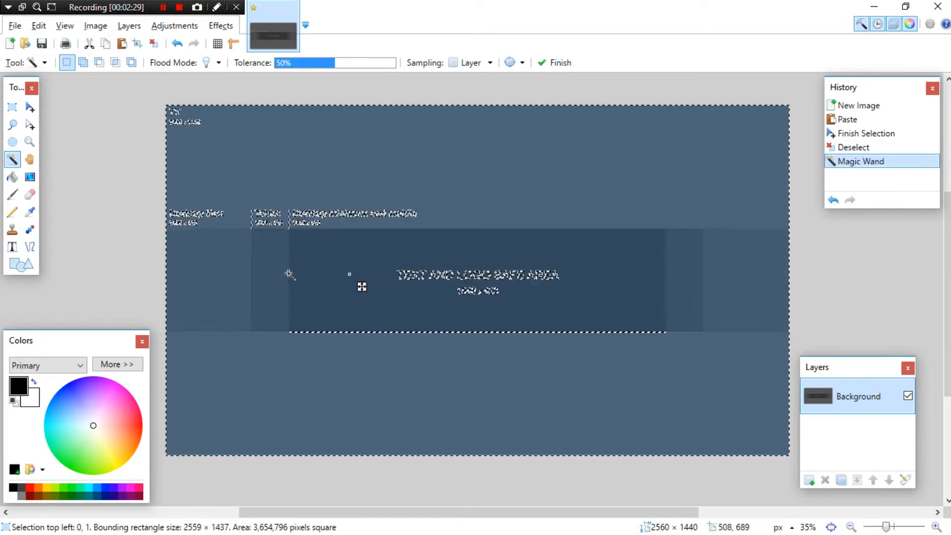
{"action": "left_click", "coordinate": [113, 246]}
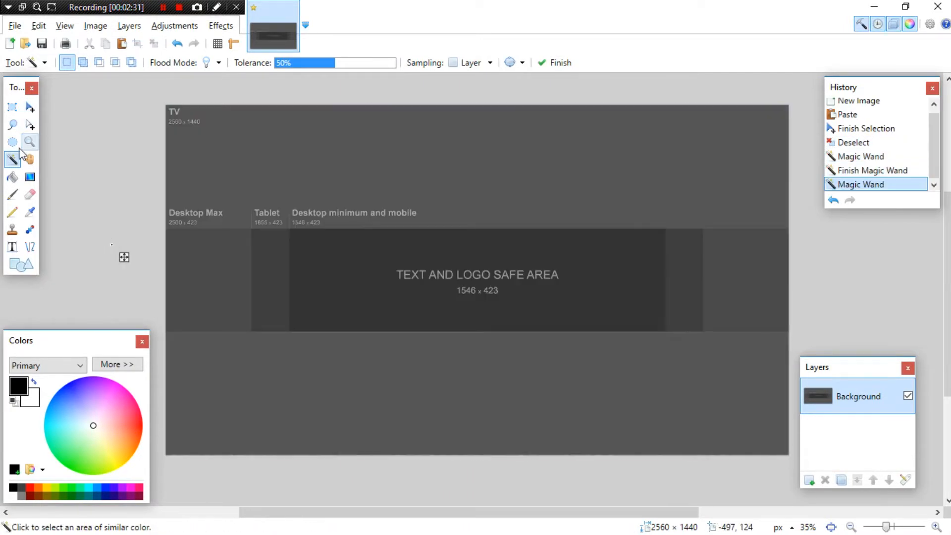
{"action": "left_click", "coordinate": [30, 108]}
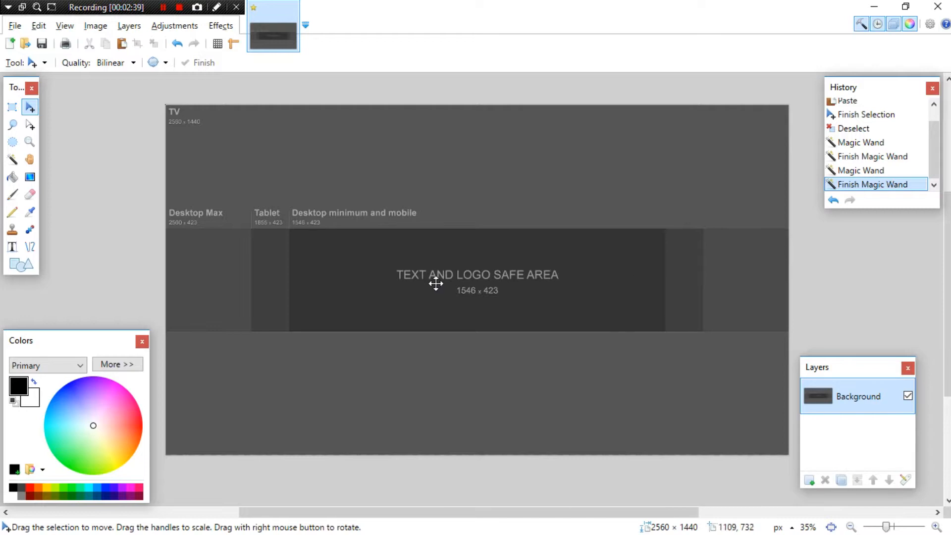
- Select the full-width Desktop Max band across the template with Rectangle Select, about 2560 × 424 pixels
{"action": "left_click", "coordinate": [13, 106]}
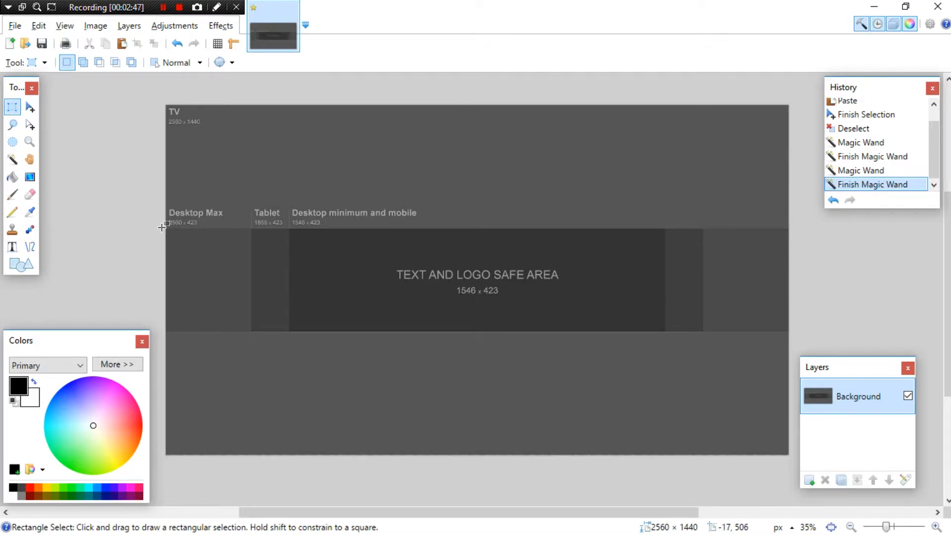
{"action": "scroll", "coordinate": [162, 227], "scroll_direction": "up", "scroll_amount": 4}
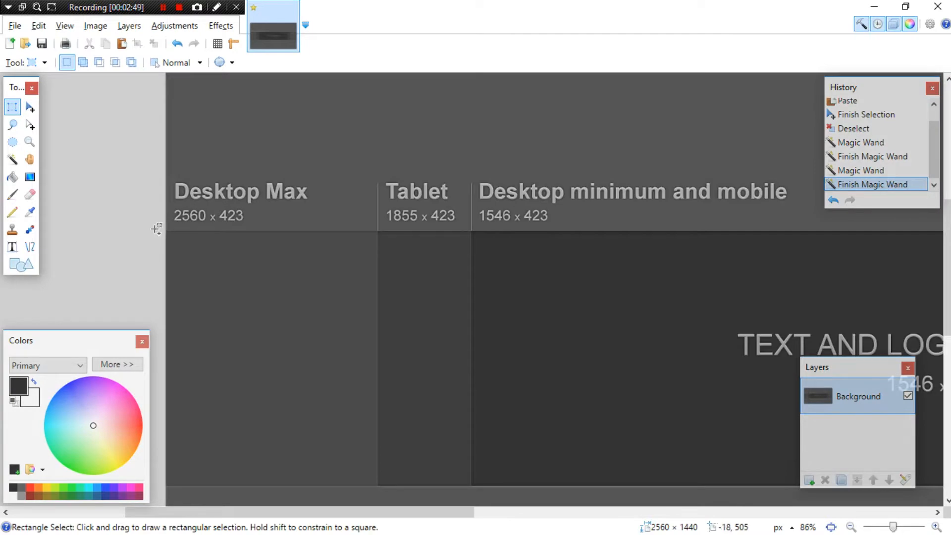
{"action": "scroll", "coordinate": [156, 228], "scroll_direction": "up", "scroll_amount": 5}
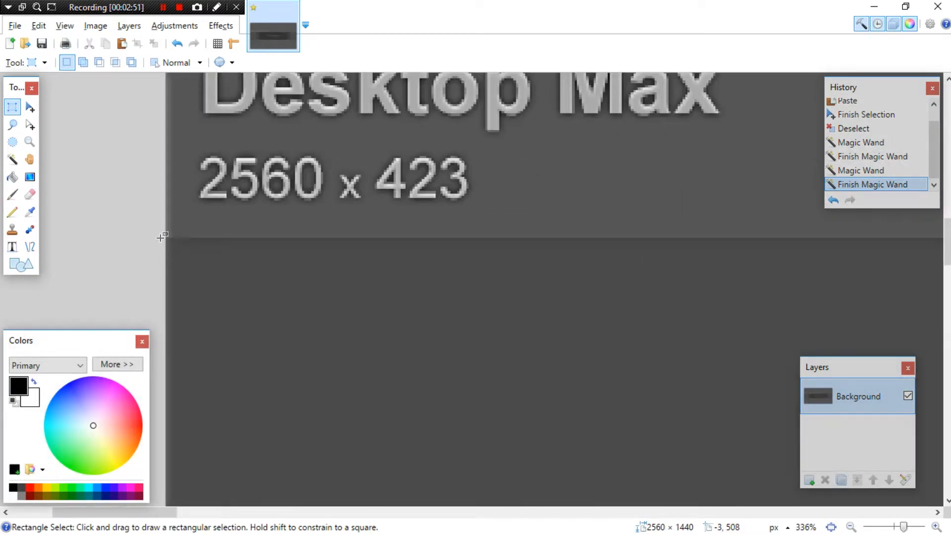
{"action": "scroll", "coordinate": [161, 239], "scroll_direction": "down", "scroll_amount": 10}
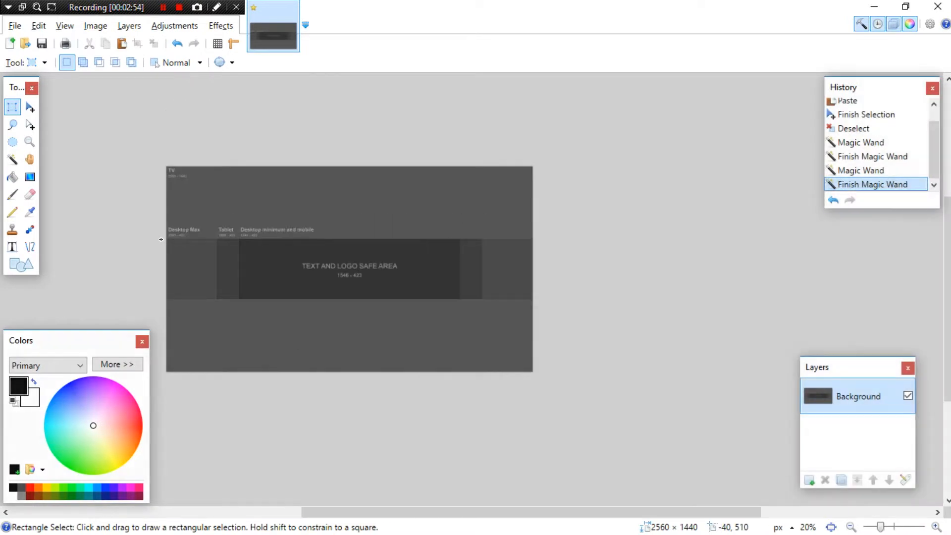
{"action": "left_click_drag", "start_coordinate": [161, 239], "coordinate": [543, 311]}
{"action": "scroll", "coordinate": [535, 297], "scroll_direction": "up", "scroll_amount": 4}
{"action": "scroll", "coordinate": [537, 300], "scroll_direction": "up", "scroll_amount": 3}
{"action": "scroll", "coordinate": [538, 292], "scroll_direction": "up", "scroll_amount": 1}
- Invert the selection of the Desktop Max band and undo the inversion
{"action": "key", "text": "ctrl+i"}
{"action": "scroll", "coordinate": [418, 226], "scroll_direction": "down", "scroll_amount": 10}
{"action": "scroll", "coordinate": [418, 227], "scroll_direction": "up", "scroll_amount": 1}
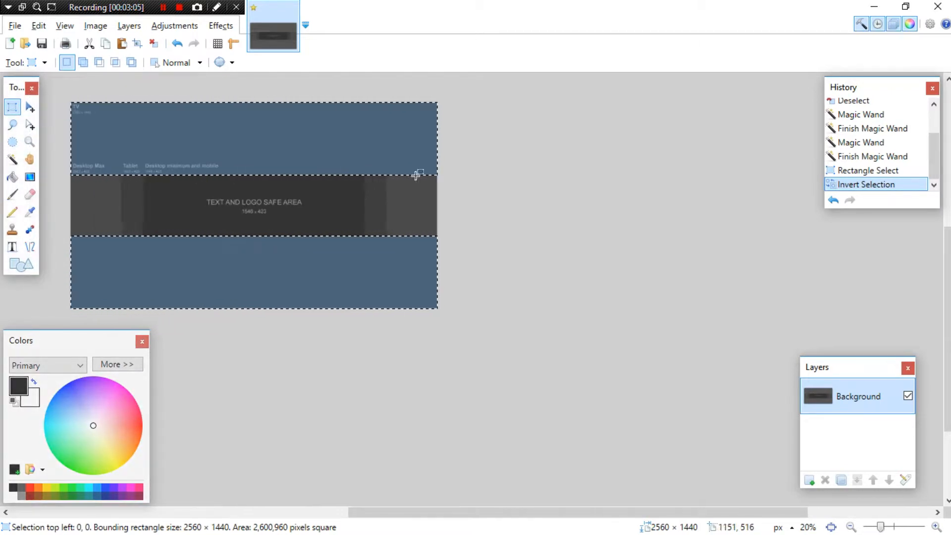
{"action": "left_click", "coordinate": [834, 200]}
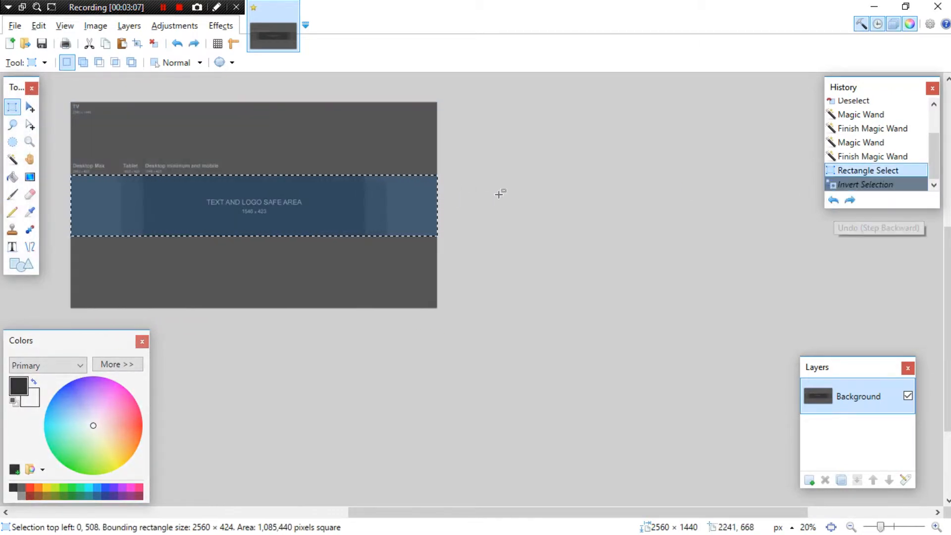
{"action": "left_click_drag", "start_coordinate": [441, 511], "coordinate": [367, 512]}
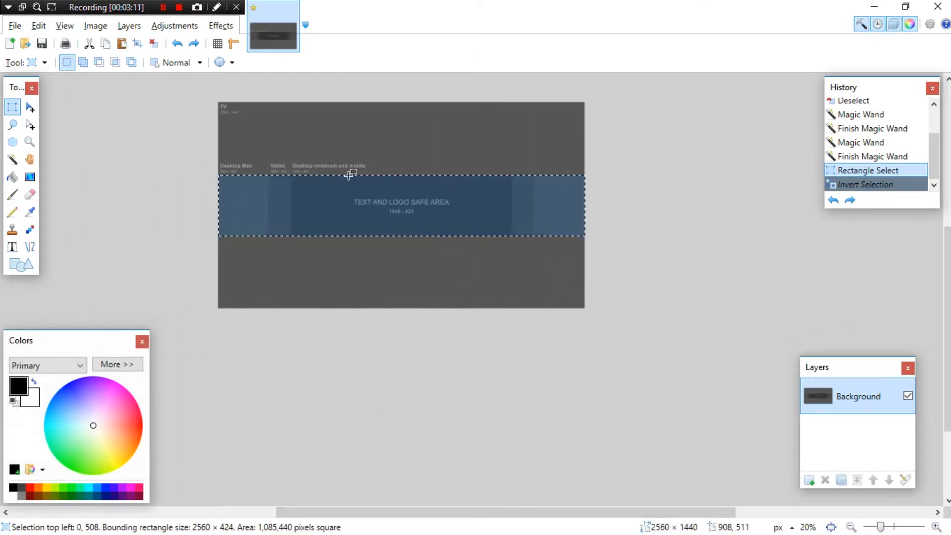
- Erase the selected full-width Desktop Max band from the template
{"action": "key", "text": "Delete"}
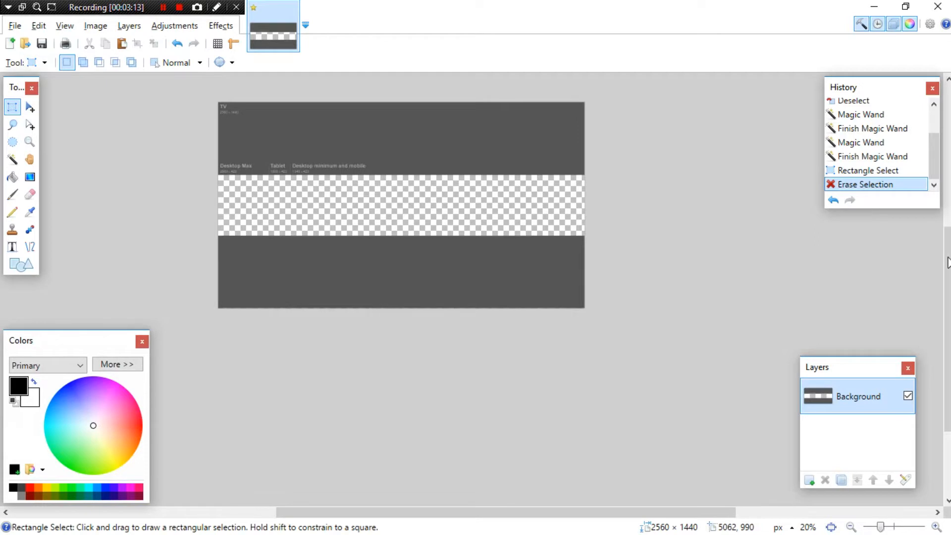
{"action": "left_click_drag", "start_coordinate": [947, 270], "coordinate": [947, 247]}
{"action": "scroll", "coordinate": [376, 267], "scroll_direction": "up", "scroll_amount": 2}
{"action": "scroll", "coordinate": [380, 291], "scroll_direction": "down", "scroll_amount": 1}
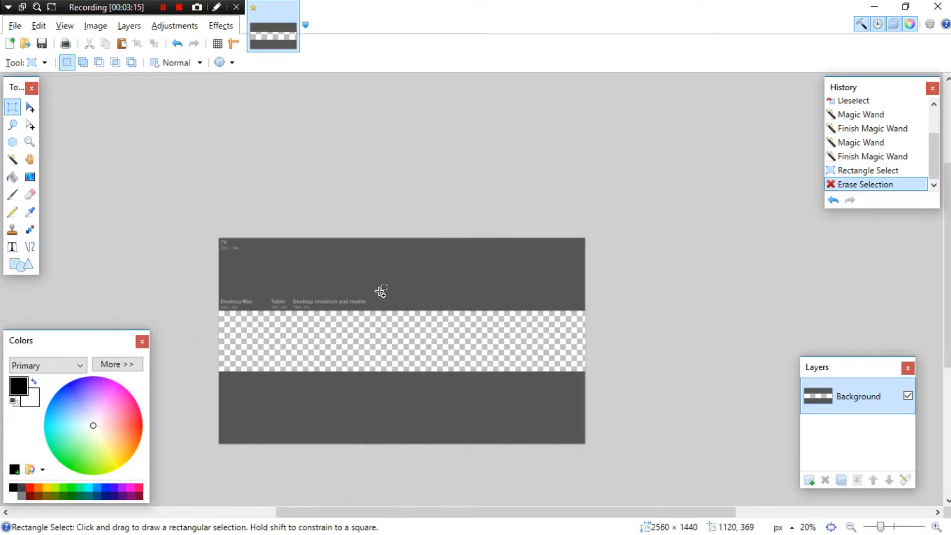
{"action": "scroll", "coordinate": [381, 291], "scroll_direction": "up", "scroll_amount": 2}
{"action": "scroll", "coordinate": [690, 213], "scroll_direction": "down", "scroll_amount": 2}
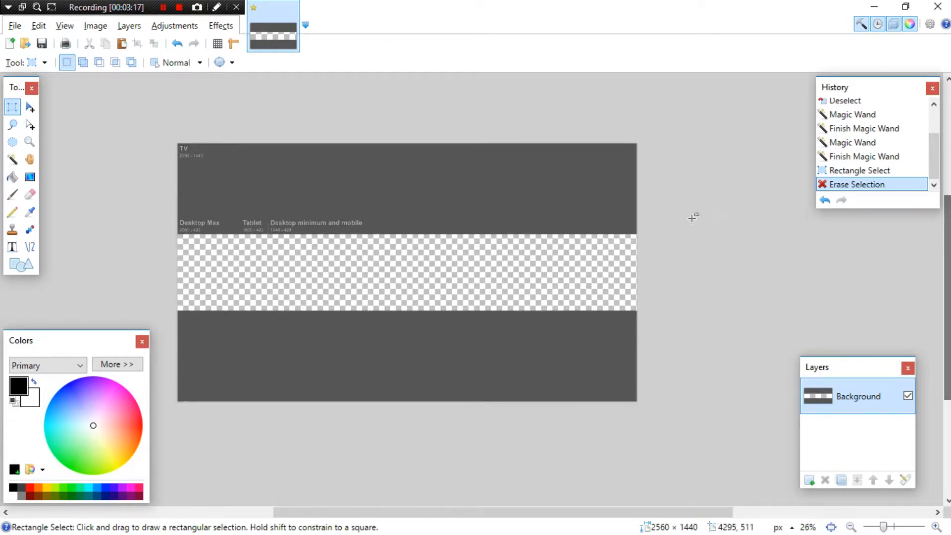
{"action": "scroll", "coordinate": [384, 248], "scroll_direction": "up", "scroll_amount": 2}
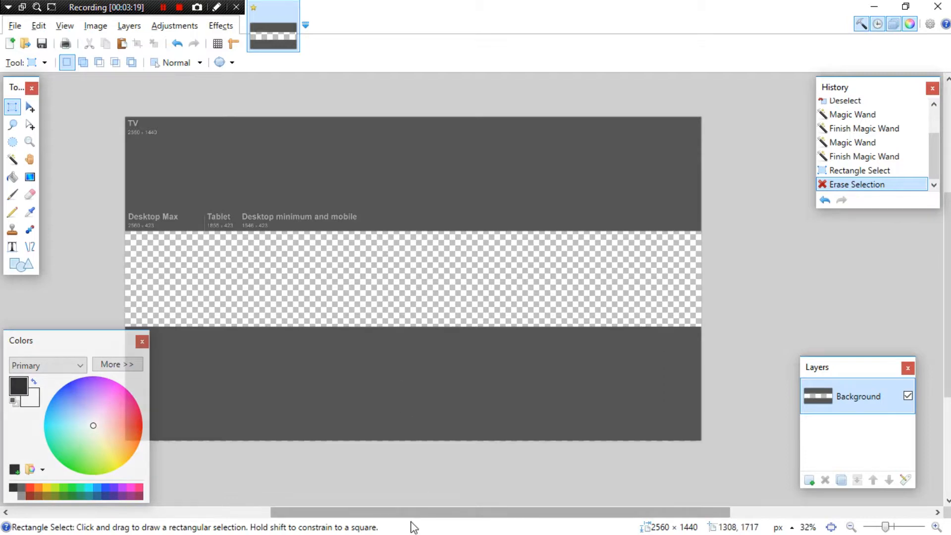
{"action": "scroll", "coordinate": [405, 524], "scroll_direction": "left", "scroll_amount": 1}
{"action": "left_click_drag", "start_coordinate": [403, 517], "coordinate": [392, 516]}
- Switch to Chrome and search Google Images for background textures in a new tab
{"action": "key", "text": "alt+Tab"}
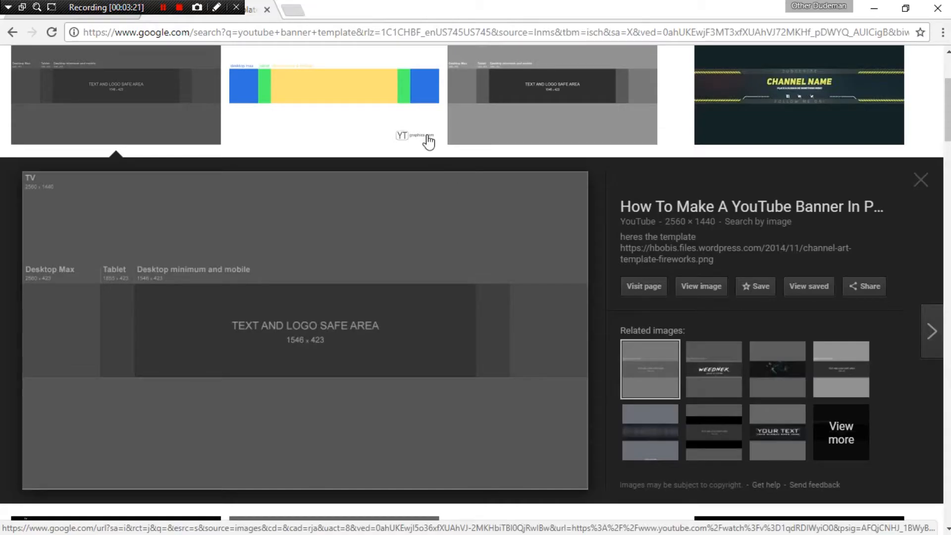
{"action": "left_click", "coordinate": [76, 15]}
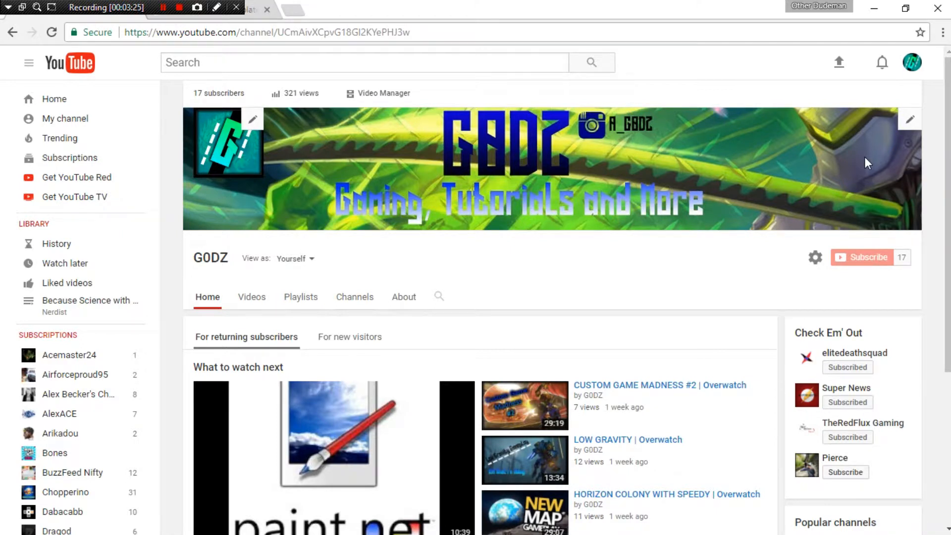
{"action": "left_click", "coordinate": [293, 10]}
{"action": "type", "text": "back"}
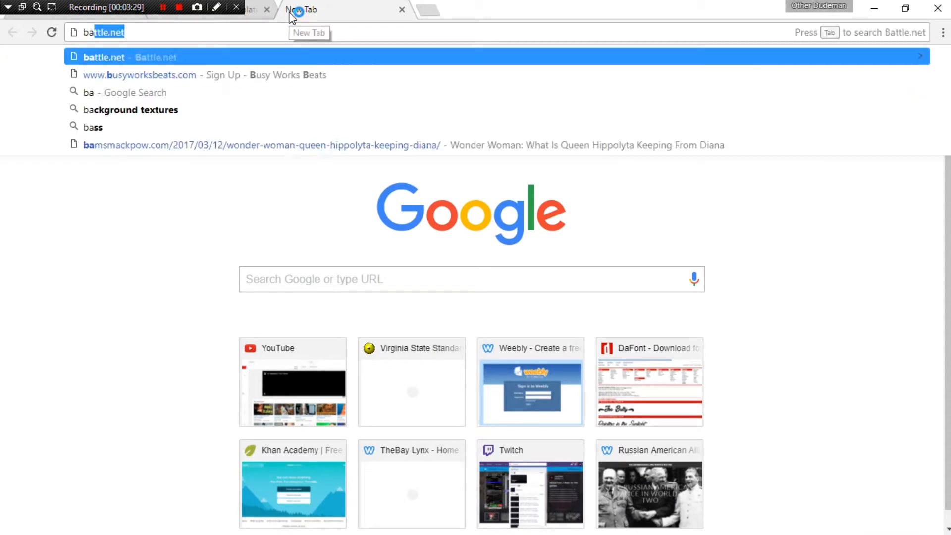
{"action": "type", "text": "ground texture"}
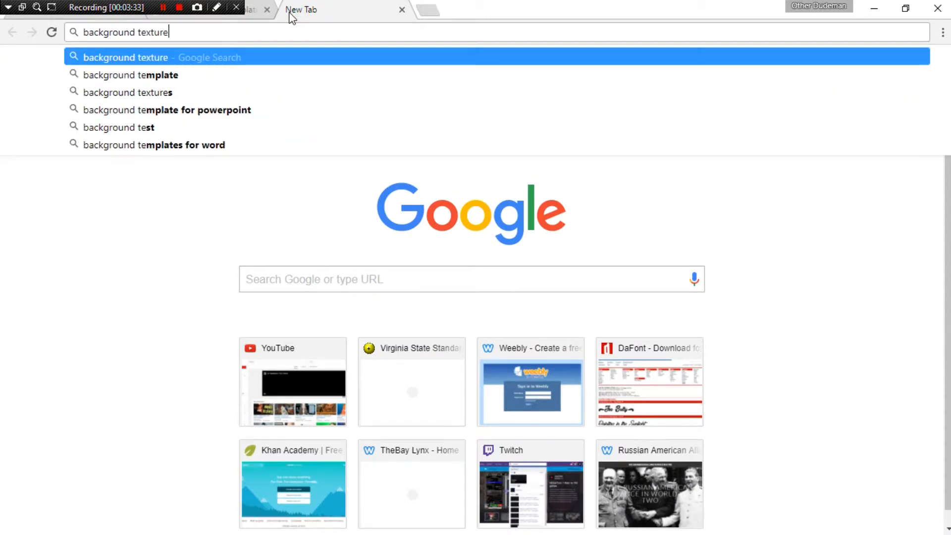
{"action": "key", "text": "Return"}
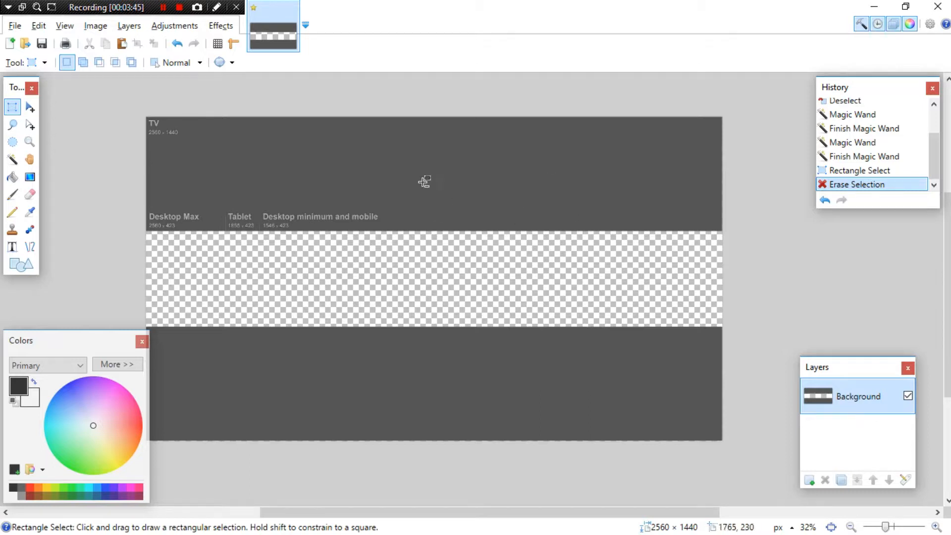
{"action": "key", "text": "alt+Tab"}
{"action": "left_click", "coordinate": [162, 119]}
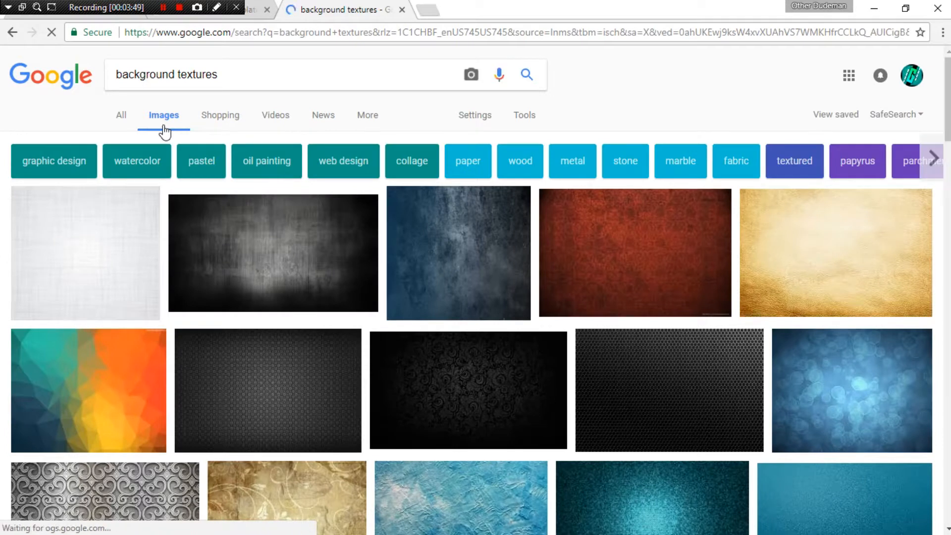
- Open the silver ornate scroll texture (1920 × 1080) from the image results and copy the image
{"action": "scroll", "coordinate": [165, 132], "scroll_direction": "down", "scroll_amount": 1}
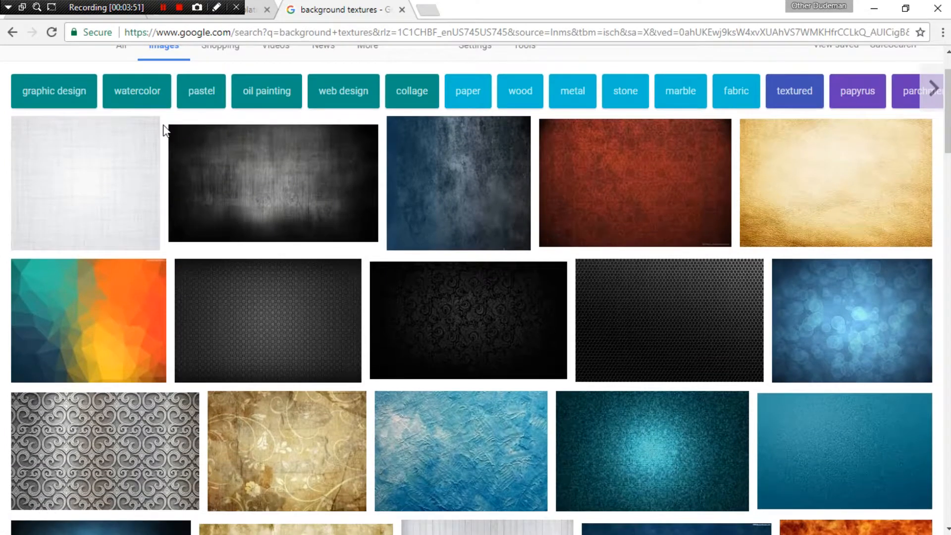
{"action": "scroll", "coordinate": [165, 131], "scroll_direction": "down", "scroll_amount": 3}
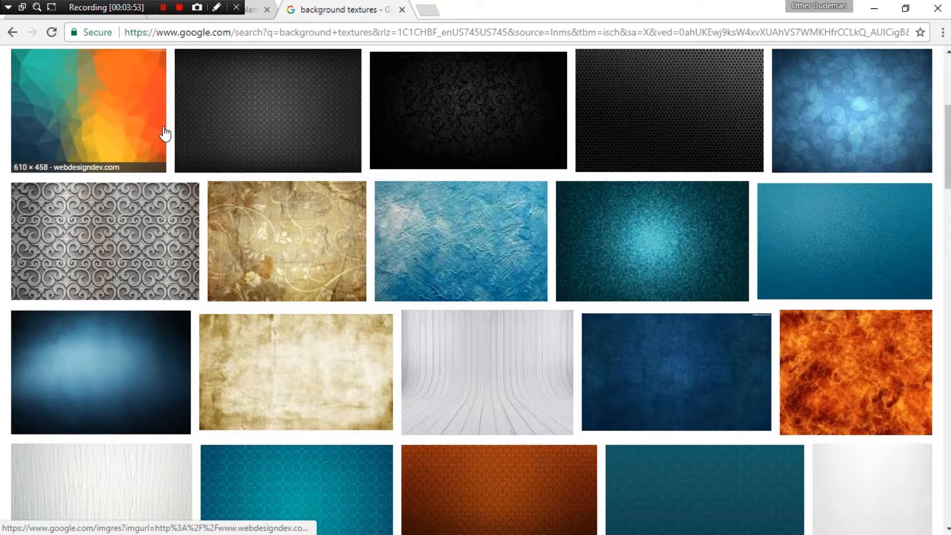
{"action": "left_click", "coordinate": [141, 216]}
{"action": "right_click", "coordinate": [194, 286]}
{"action": "left_click", "coordinate": [135, 269]}
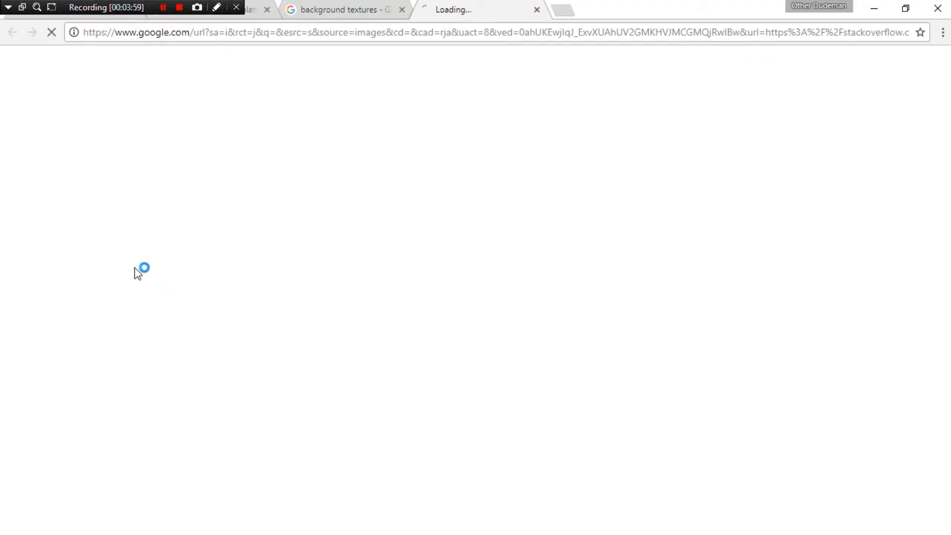
{"action": "left_click", "coordinate": [537, 9]}
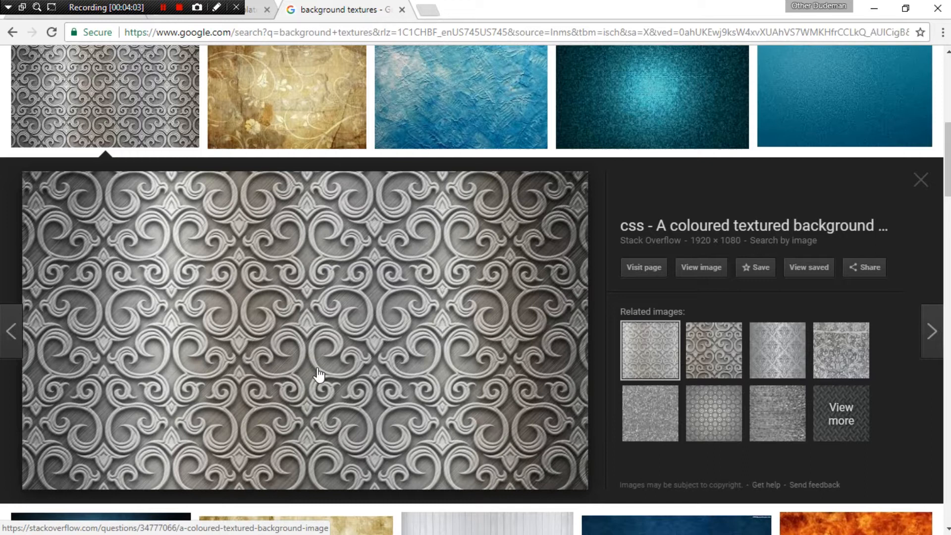
{"action": "right_click", "coordinate": [253, 319]}
{"action": "left_click", "coordinate": [299, 462]}
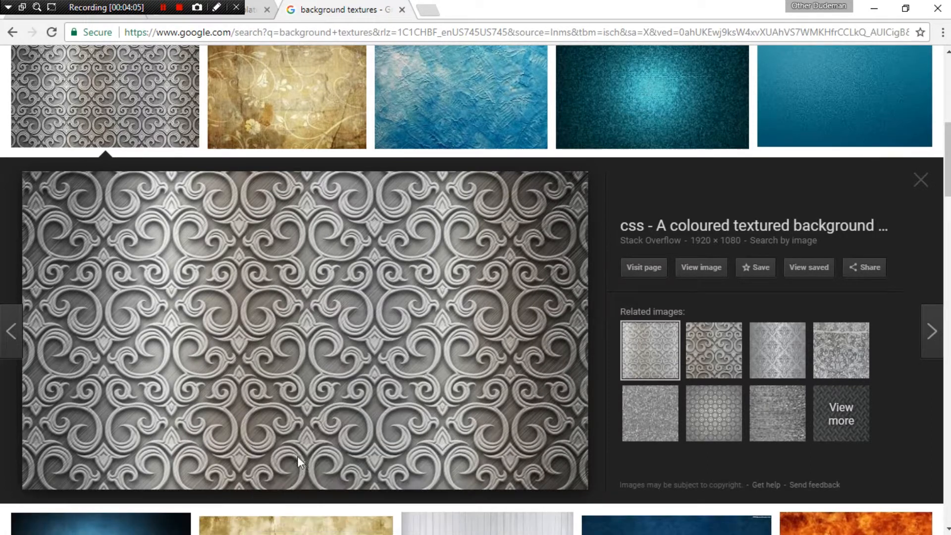
- Back in paint.net, paste the texture onto a new layer and enlarge it to about 2556 × 1471 pixels
{"action": "key", "text": "alt+Tab"}
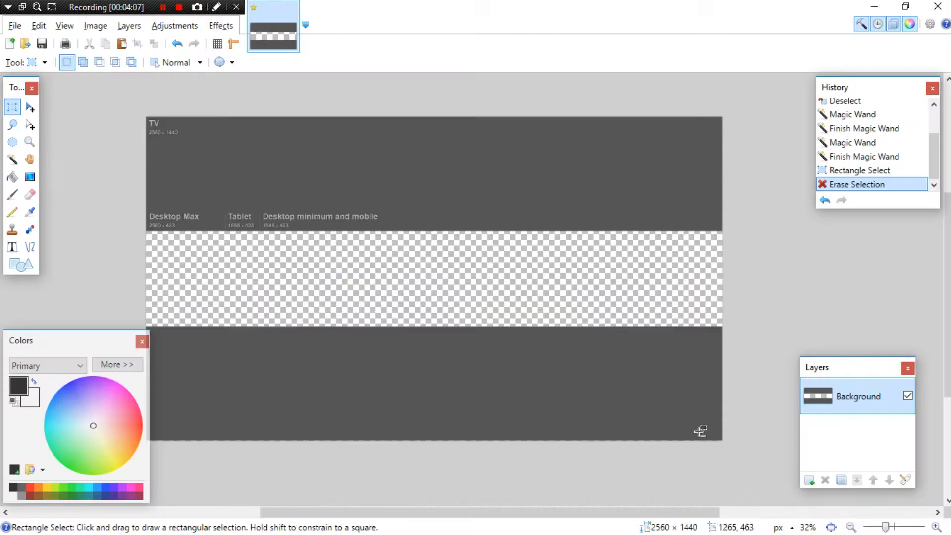
{"action": "left_click", "coordinate": [814, 478]}
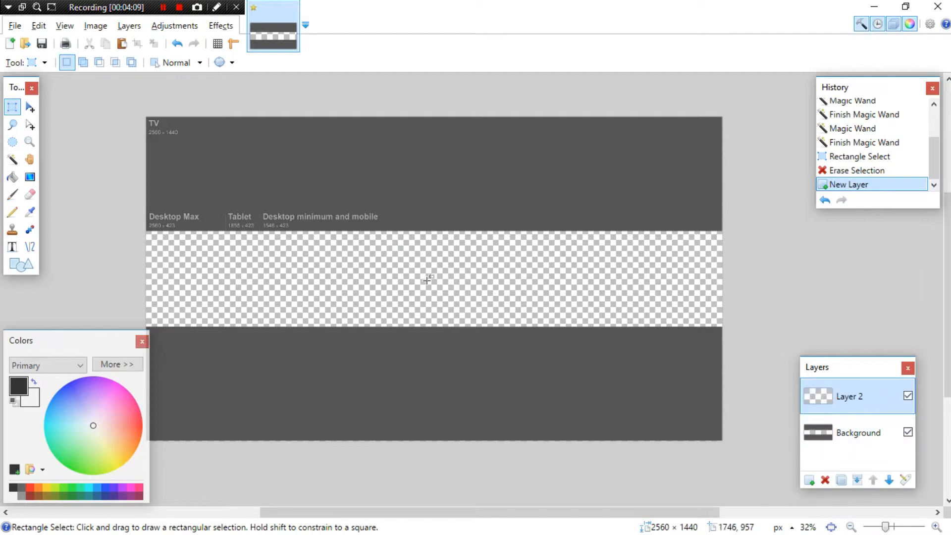
{"action": "key", "text": "ctrl+v"}
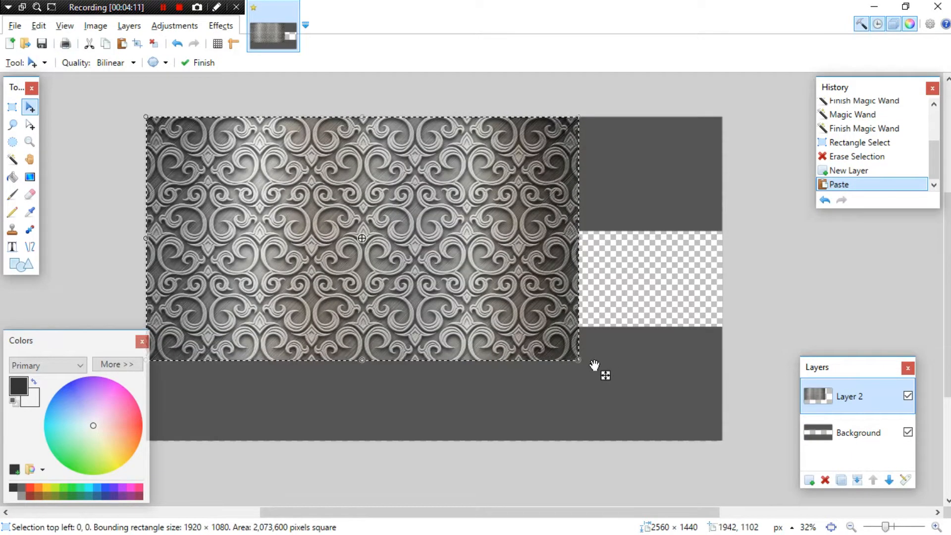
{"action": "left_click_drag", "start_coordinate": [577, 361], "coordinate": [723, 456]}
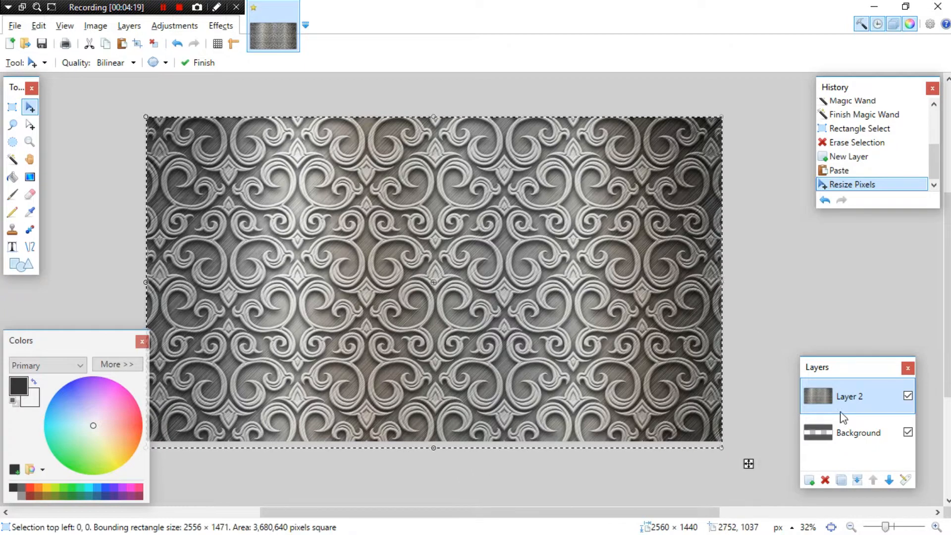
- Move the texture layer below the Background layer and add an empty layer between the two
{"action": "left_click_drag", "start_coordinate": [866, 397], "coordinate": [866, 433]}
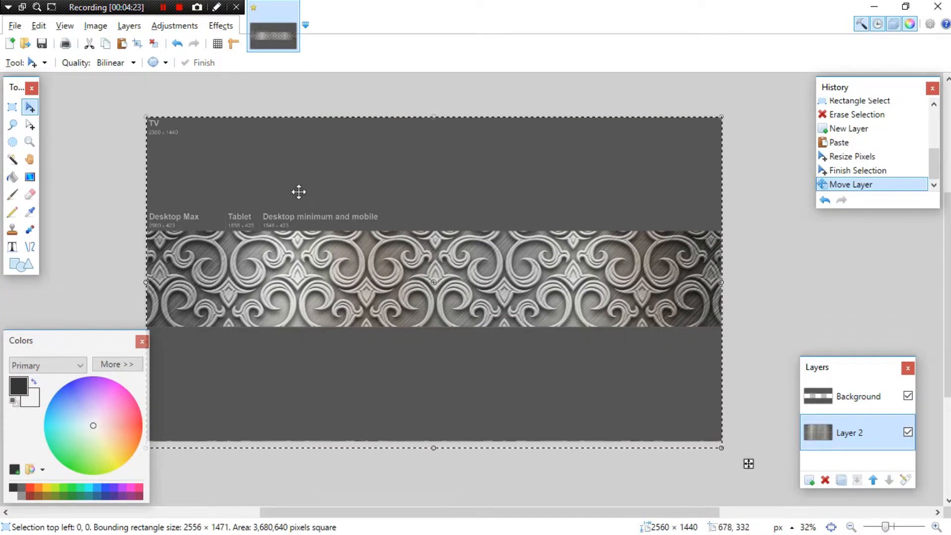
{"action": "left_click", "coordinate": [811, 480]}
{"action": "key", "text": "alt+Tab"}
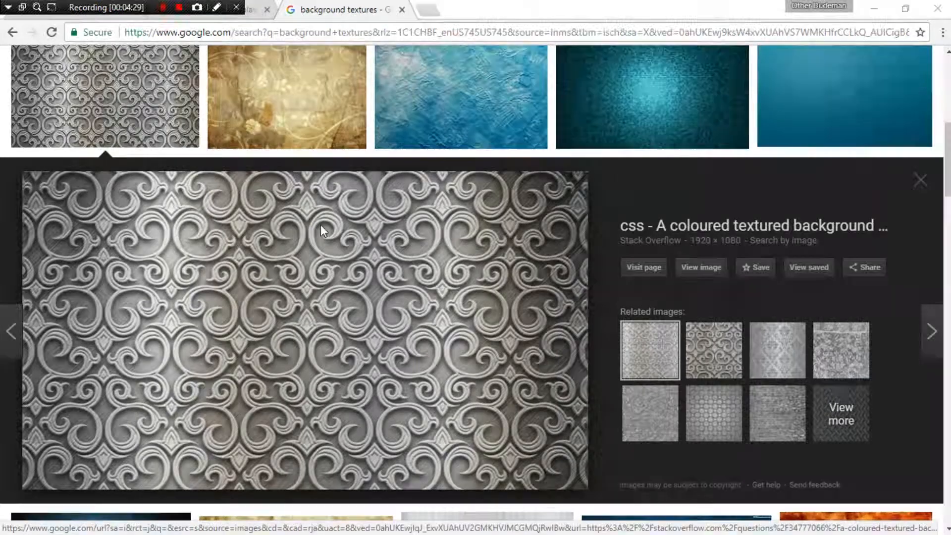
{"action": "key", "text": "alt+Tab"}
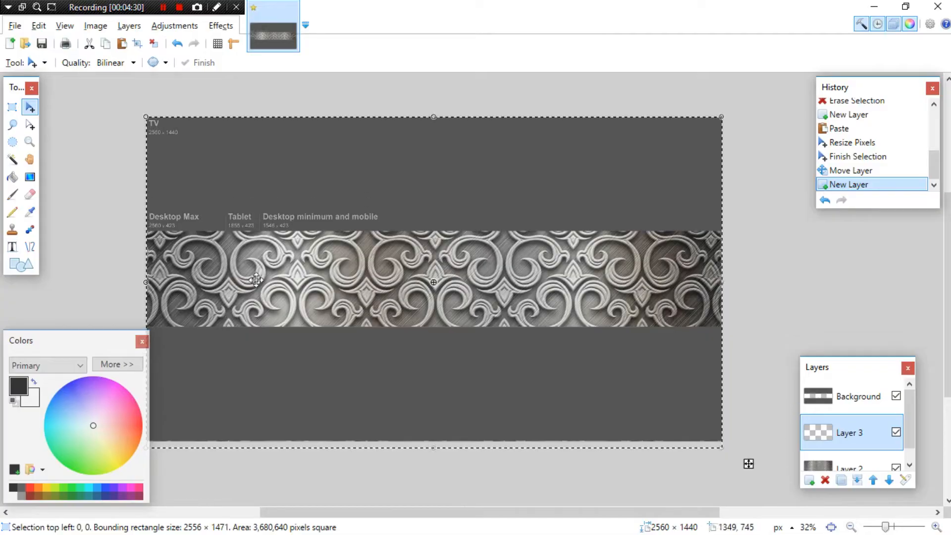
- Clear the selection and fill the new layer with bright sky blue using the Paint Bucket
{"action": "left_click", "coordinate": [155, 45]}
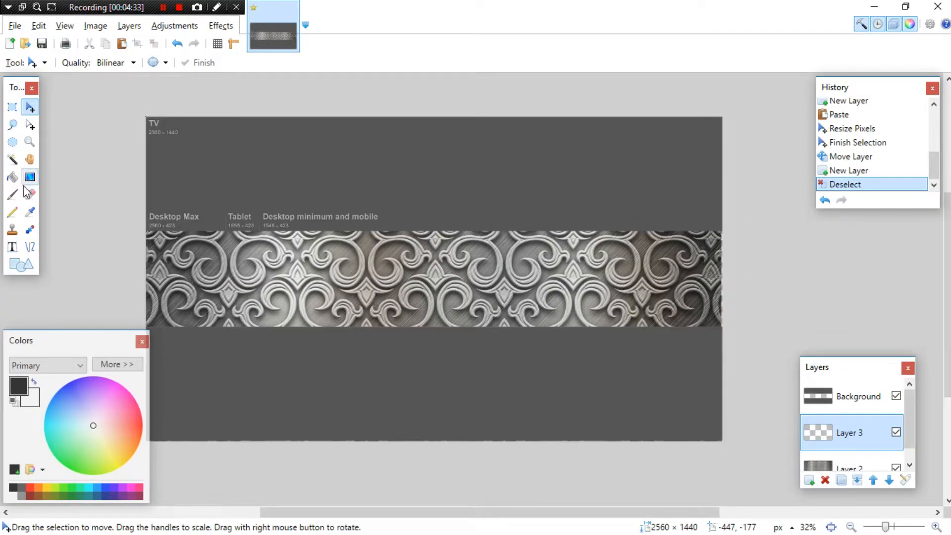
{"action": "left_click_drag", "start_coordinate": [94, 422], "coordinate": [2, 426]}
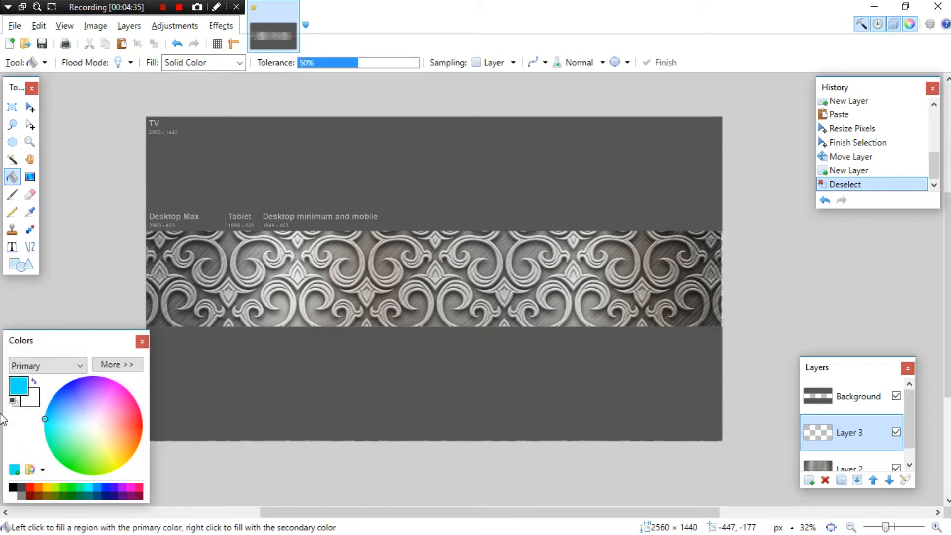
{"action": "left_click", "coordinate": [497, 238]}
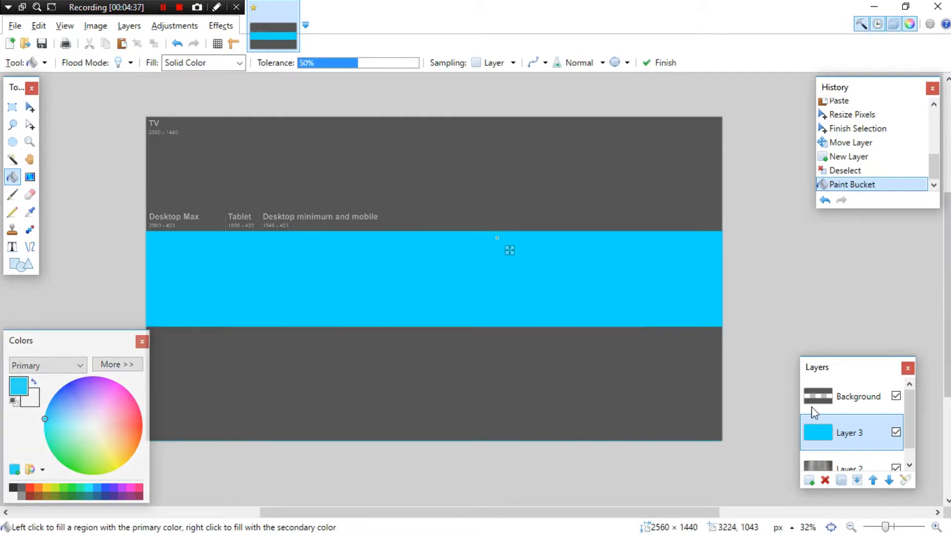
- Set the blue layer's blend mode to Multiply and its opacity to 231
{"action": "scroll", "coordinate": [859, 448], "scroll_direction": "down", "scroll_amount": 1}
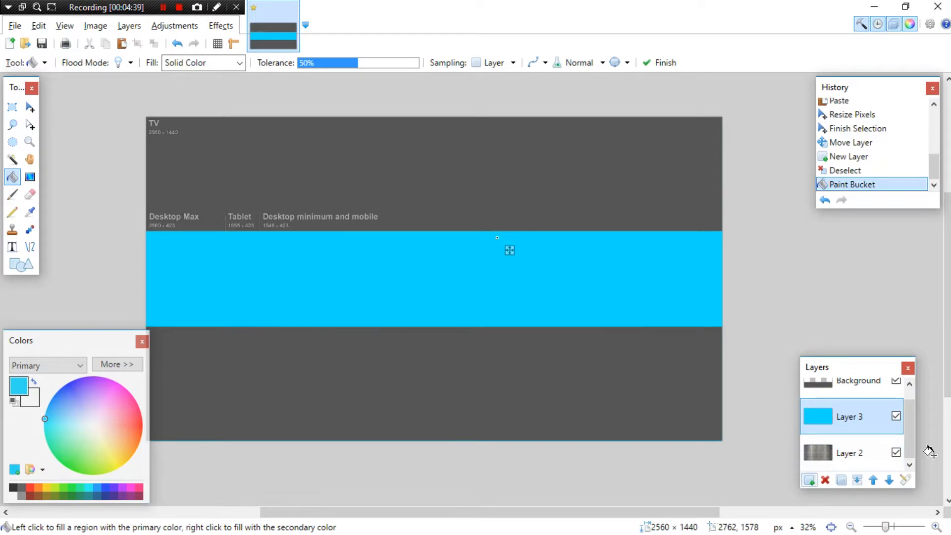
{"action": "left_click", "coordinate": [842, 452]}
{"action": "left_click", "coordinate": [845, 429]}
{"action": "double_click", "coordinate": [845, 429]}
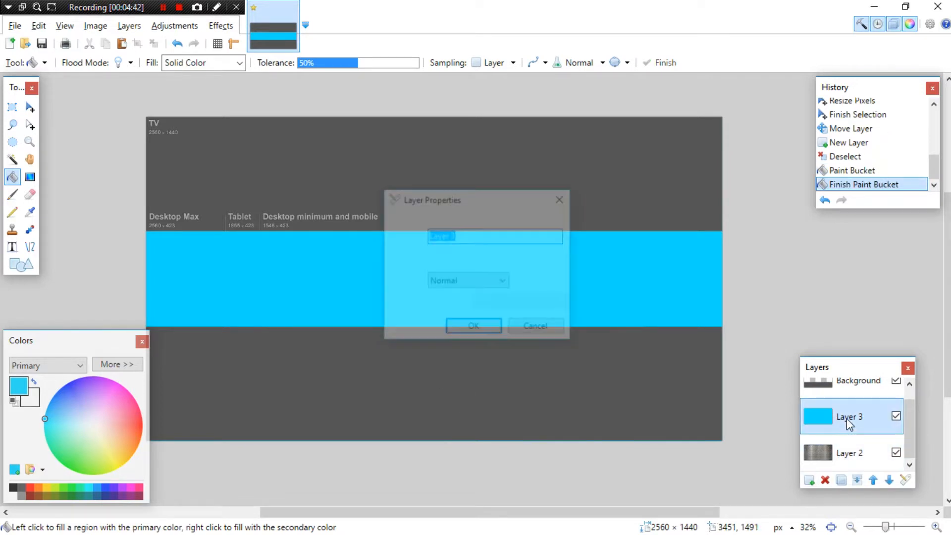
{"action": "left_click", "coordinate": [466, 282]}
{"action": "left_click", "coordinate": [453, 308]}
{"action": "mouse_move", "coordinate": [564, 302]}
{"action": "left_mouse_down"}
{"action": "mouse_move", "coordinate": [506, 302]}
{"action": "mouse_move", "coordinate": [558, 303]}
{"action": "left_mouse_up"}
{"action": "left_click_drag", "start_coordinate": [540, 198], "coordinate": [732, 122]}
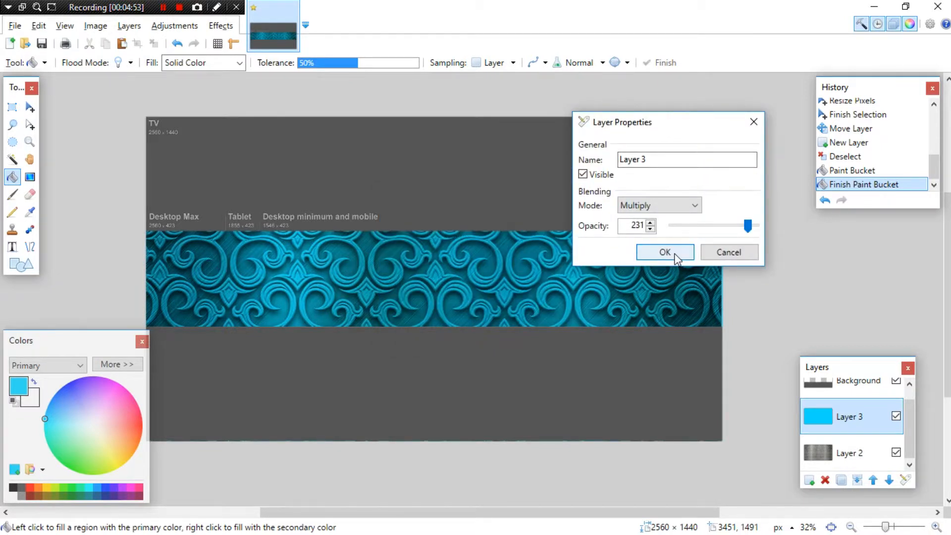
- Try the Additive, Glow and Overlay blend modes on the blue layer
{"action": "left_click", "coordinate": [659, 205]}
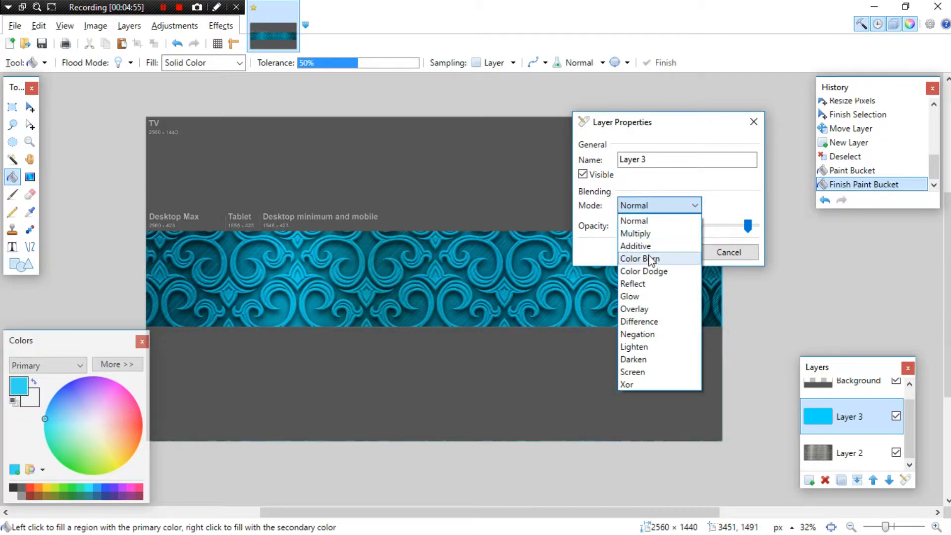
{"action": "left_click", "coordinate": [644, 247]}
{"action": "left_click", "coordinate": [659, 205]}
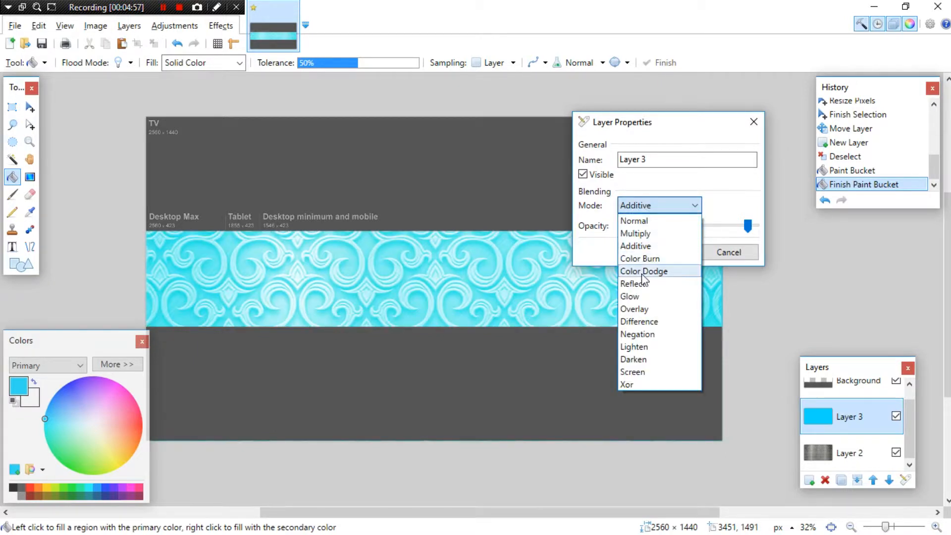
{"action": "left_click", "coordinate": [652, 297]}
{"action": "left_click", "coordinate": [659, 205]}
{"action": "left_click", "coordinate": [655, 307]}
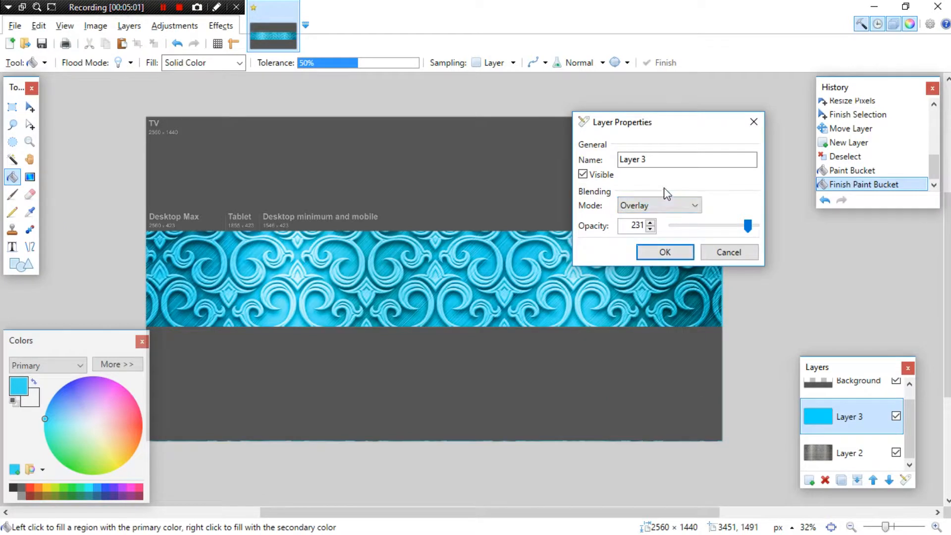
- Apply the Multiply blend mode to the blue layer and merge it down into the texture layer
{"action": "left_click", "coordinate": [658, 209]}
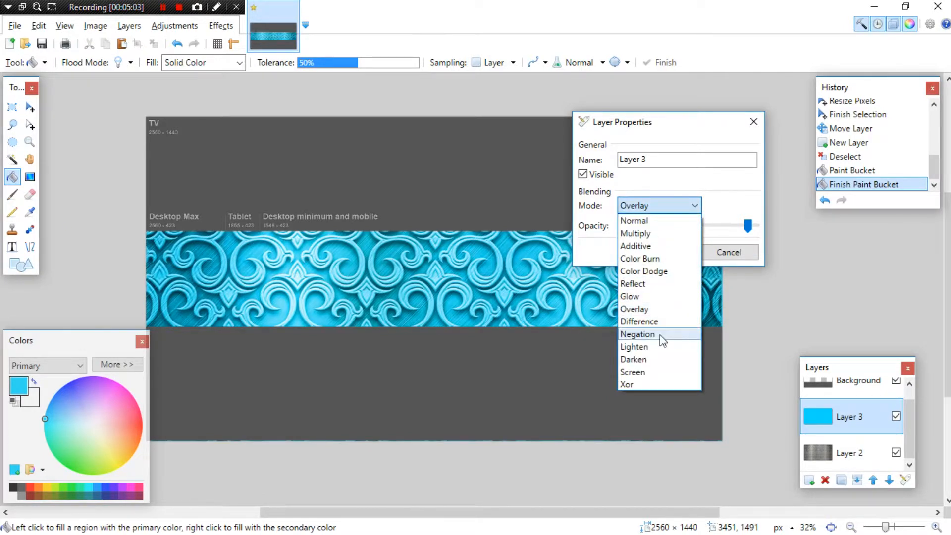
{"action": "left_click", "coordinate": [657, 233]}
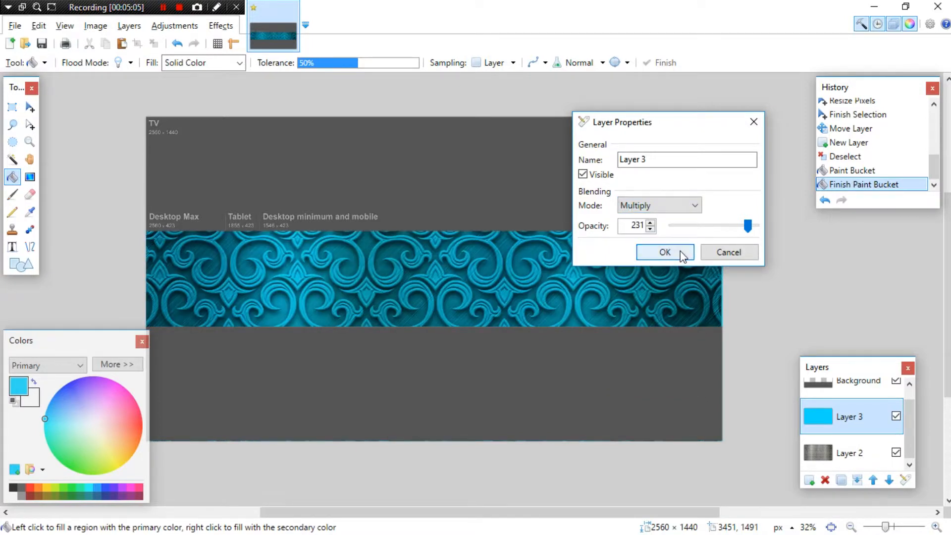
{"action": "left_click", "coordinate": [683, 252]}
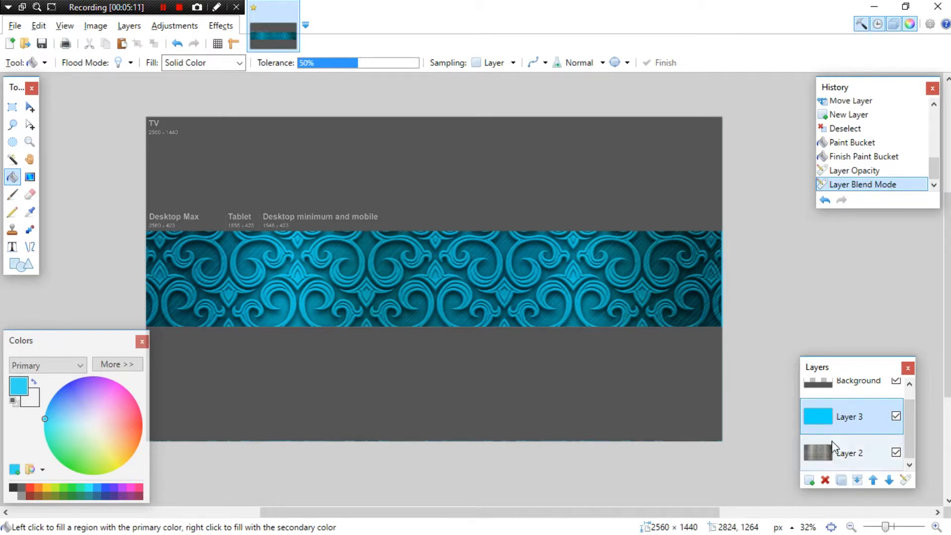
{"action": "left_click", "coordinate": [857, 479]}
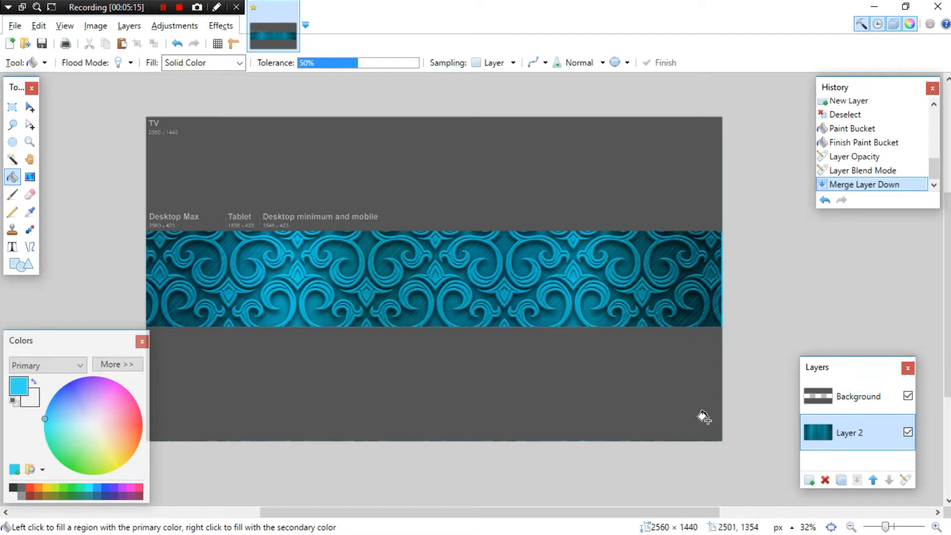
- Switch to the browser, close the open image preview and look through the background texture image results
{"action": "key", "text": "alt+Tab"}
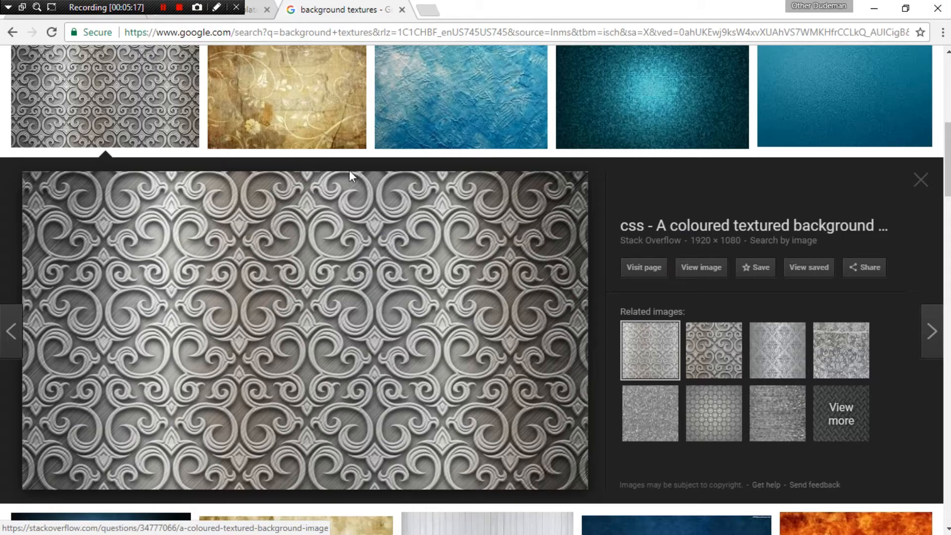
{"action": "left_click", "coordinate": [921, 180]}
{"action": "scroll", "coordinate": [363, 193], "scroll_direction": "up", "scroll_amount": 6}
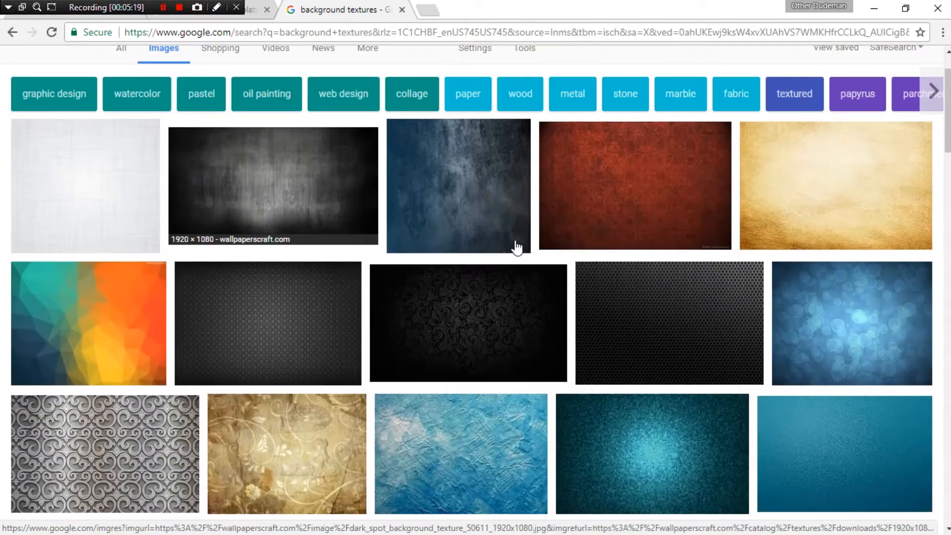
{"action": "scroll", "coordinate": [647, 294], "scroll_direction": "down", "scroll_amount": 7}
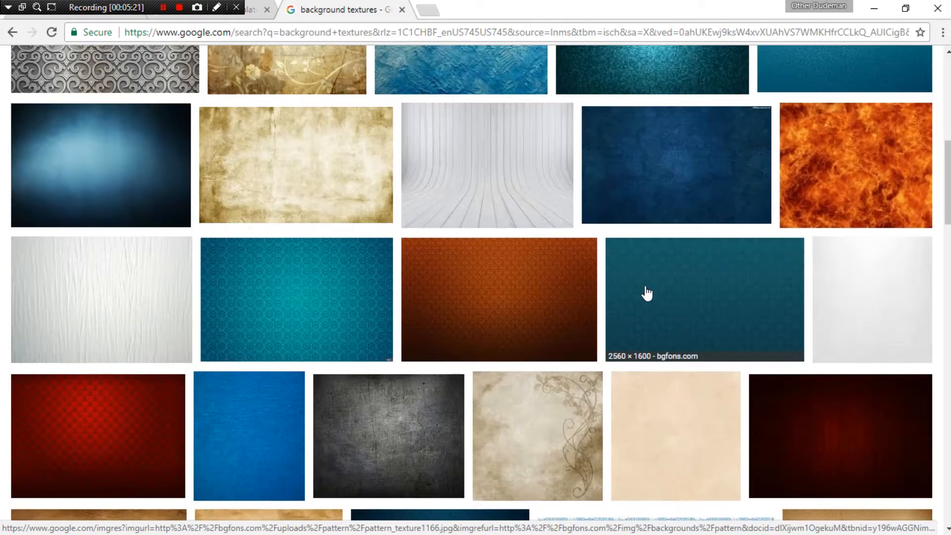
{"action": "scroll", "coordinate": [647, 293], "scroll_direction": "down", "scroll_amount": 10}
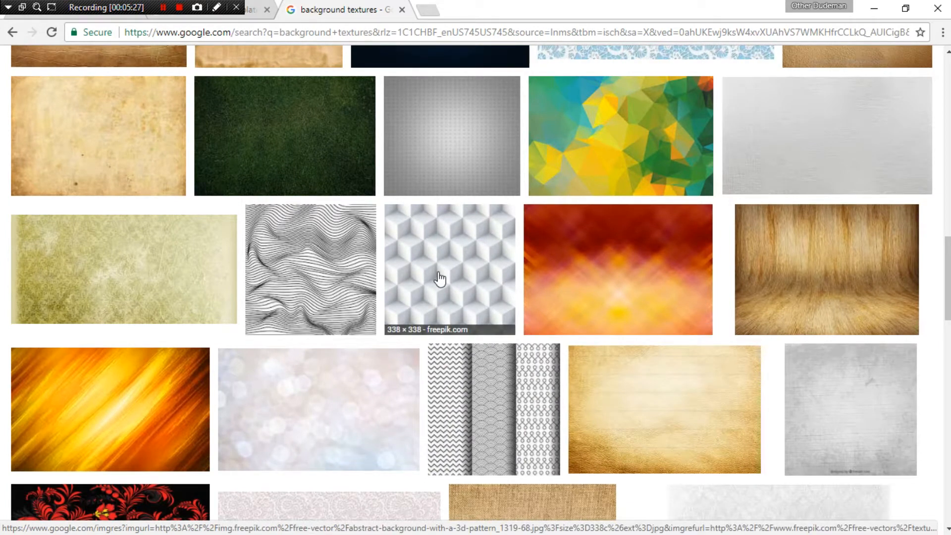
{"action": "scroll", "coordinate": [440, 278], "scroll_direction": "down", "scroll_amount": 12}
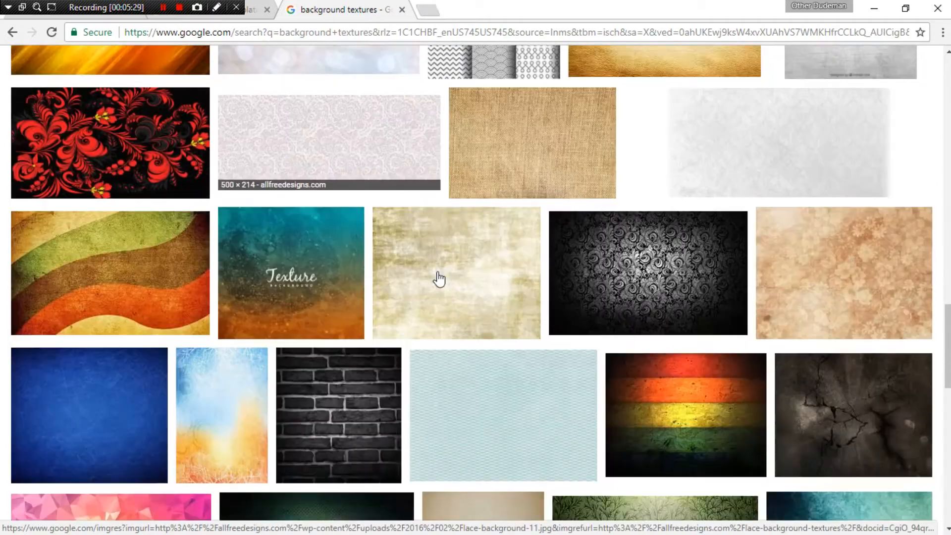
{"action": "scroll", "coordinate": [440, 278], "scroll_direction": "down", "scroll_amount": 6}
{"action": "scroll", "coordinate": [440, 279], "scroll_direction": "up", "scroll_amount": 20}
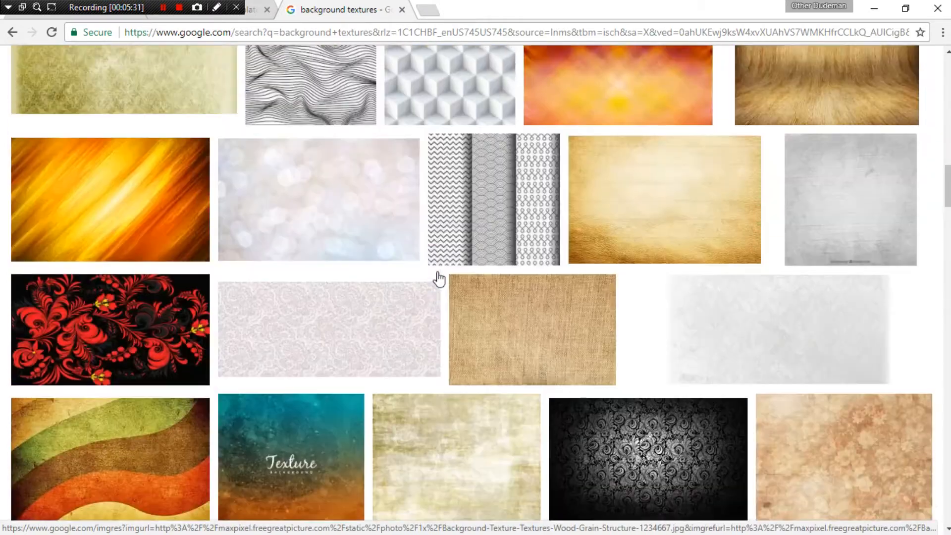
- Preview the black honeycomb mesh texture, open its link separately and close that page again
{"action": "left_click", "coordinate": [644, 116]}
{"action": "right_click", "coordinate": [340, 314]}
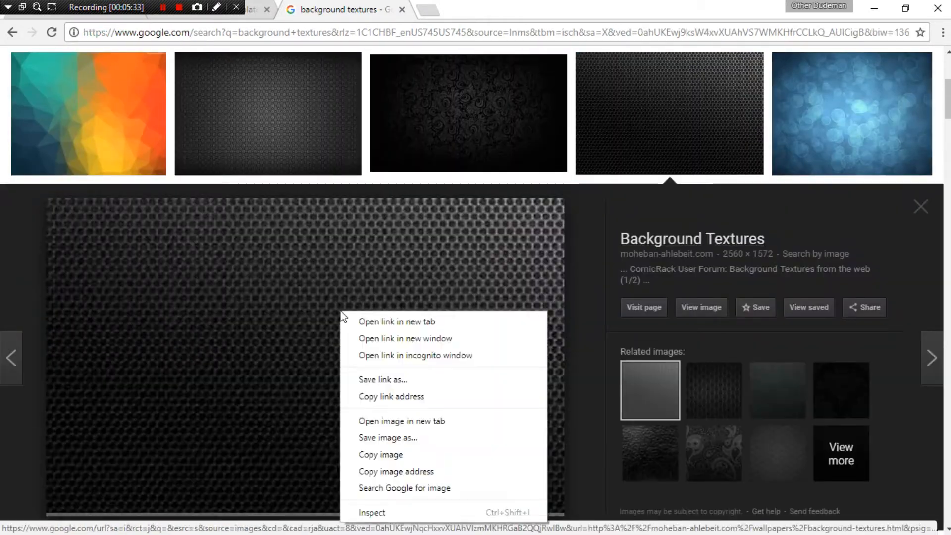
{"action": "left_click", "coordinate": [391, 333]}
{"action": "left_click", "coordinate": [536, 9]}
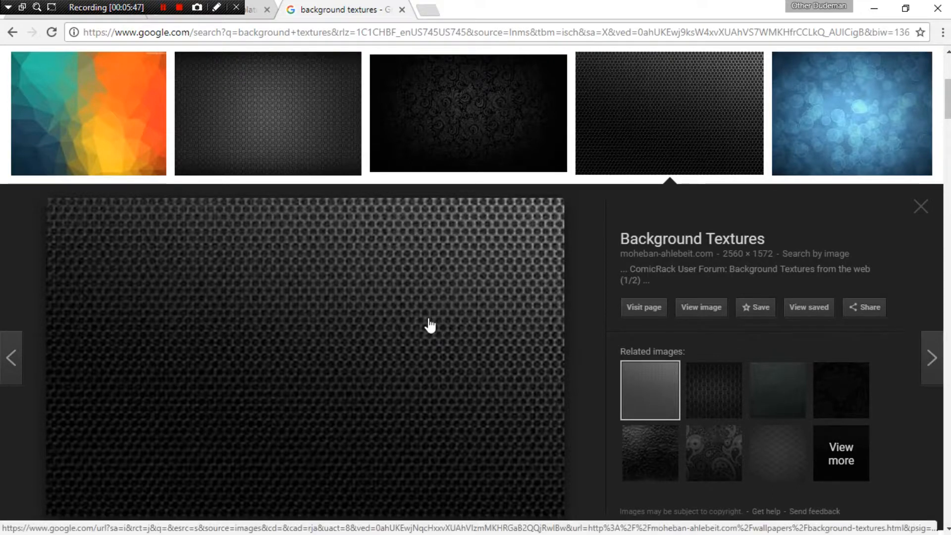
- Look through more background textures and preview the rough blue painted one
{"action": "scroll", "coordinate": [416, 275], "scroll_direction": "up", "scroll_amount": 4}
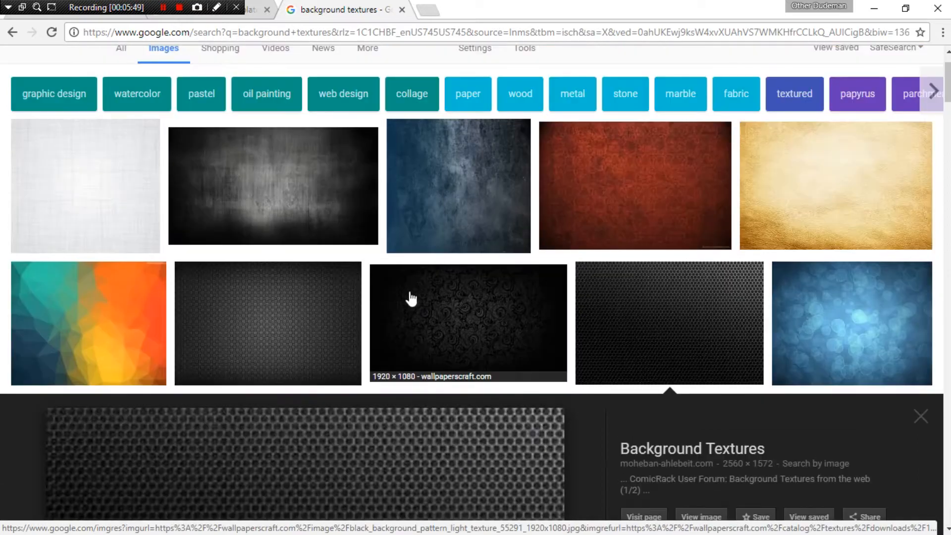
{"action": "left_click", "coordinate": [297, 322]}
{"action": "left_click", "coordinate": [680, 145]}
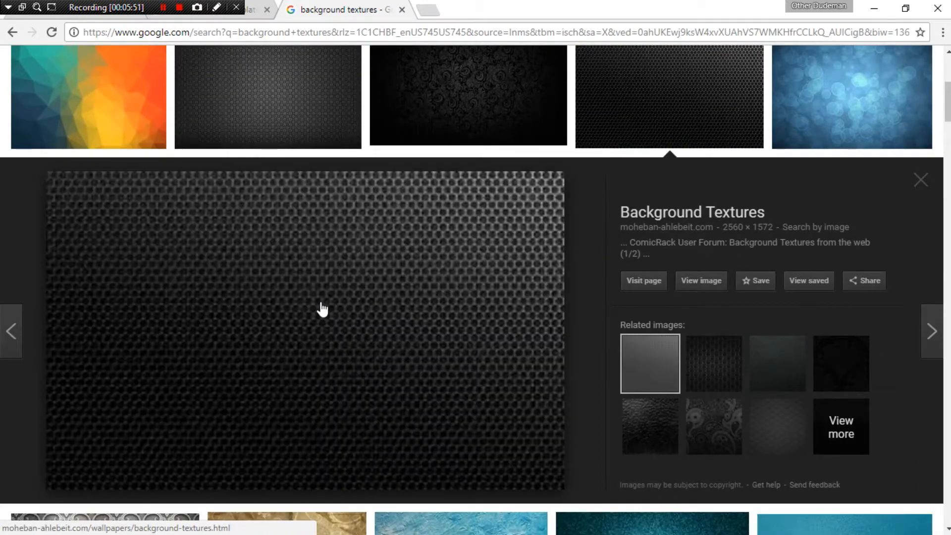
{"action": "scroll", "coordinate": [322, 309], "scroll_direction": "down", "scroll_amount": 8}
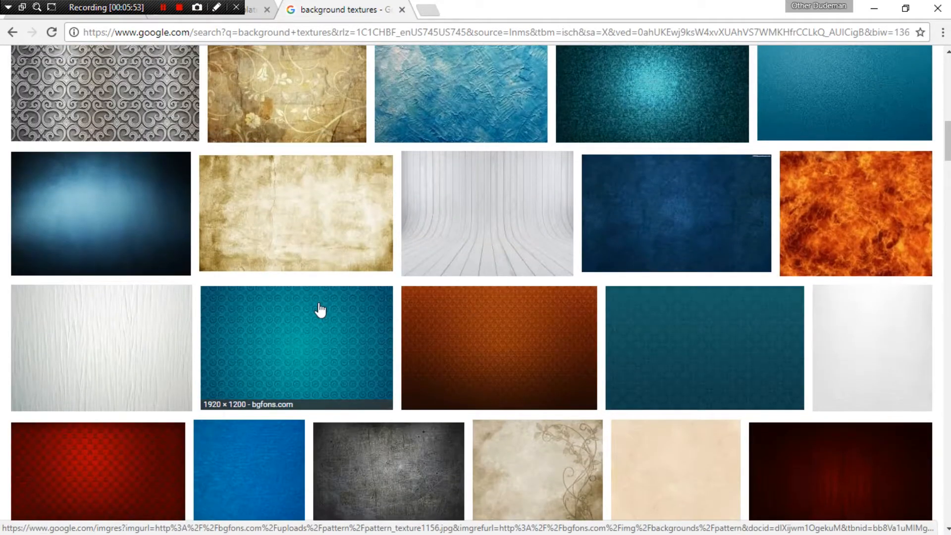
{"action": "scroll", "coordinate": [321, 310], "scroll_direction": "up", "scroll_amount": 7}
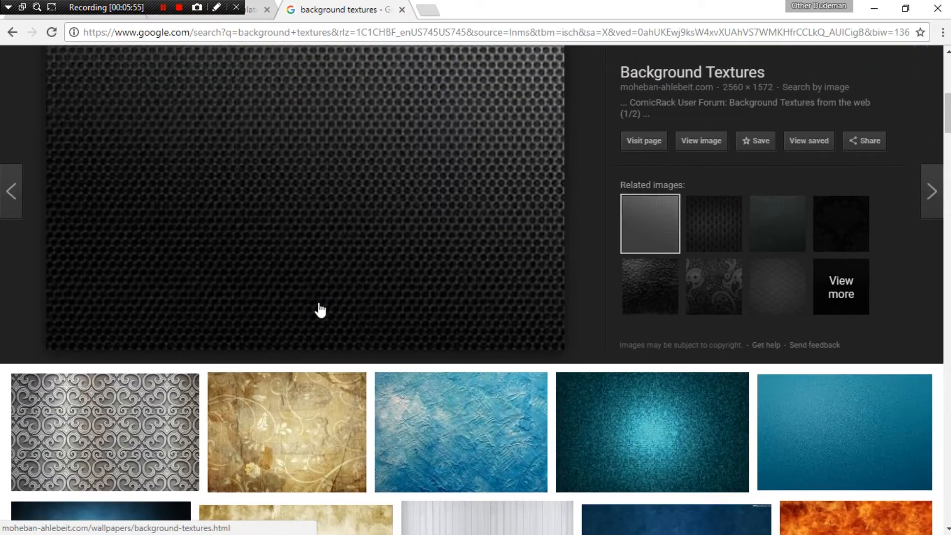
{"action": "left_click", "coordinate": [429, 396]}
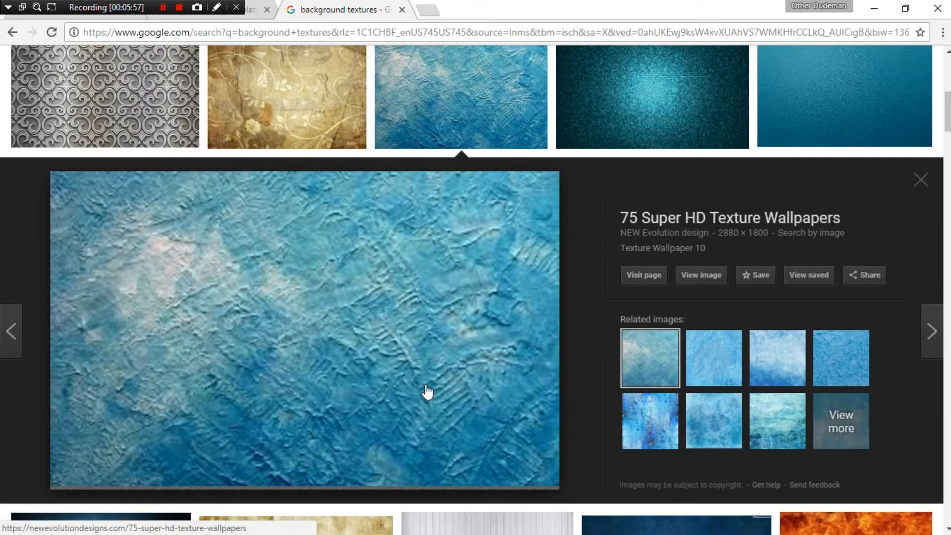
- Search Google Images for "crumpled paper texture"
{"action": "scroll", "coordinate": [421, 382], "scroll_direction": "up", "scroll_amount": 10}
{"action": "left_click", "coordinate": [308, 72]}
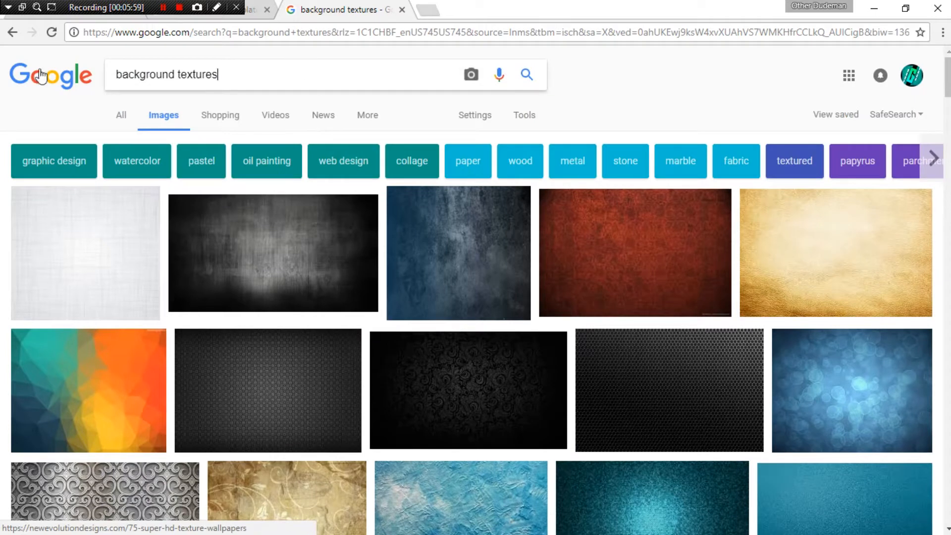
{"action": "key", "text": "ctrl+a"}
{"action": "type", "text": "crumple"}
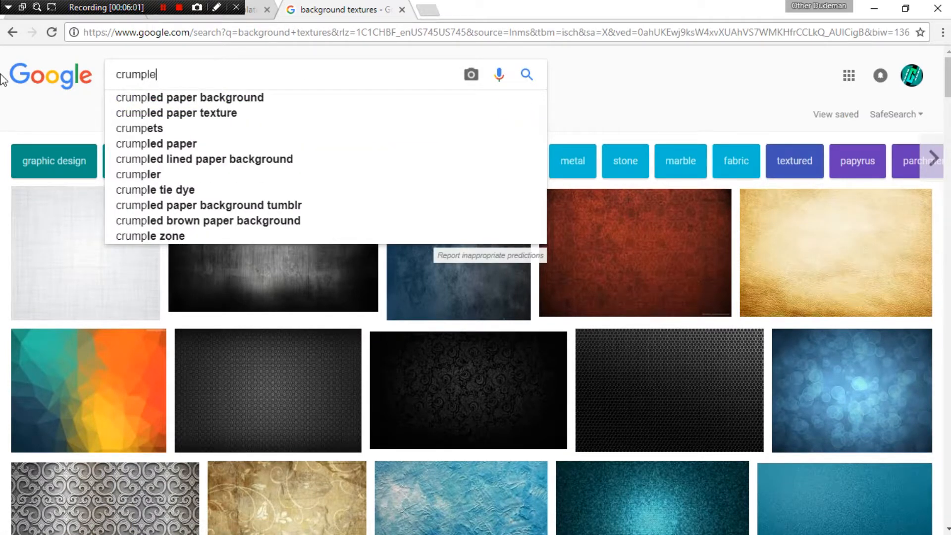
{"action": "type", "text": "d paper textures"}
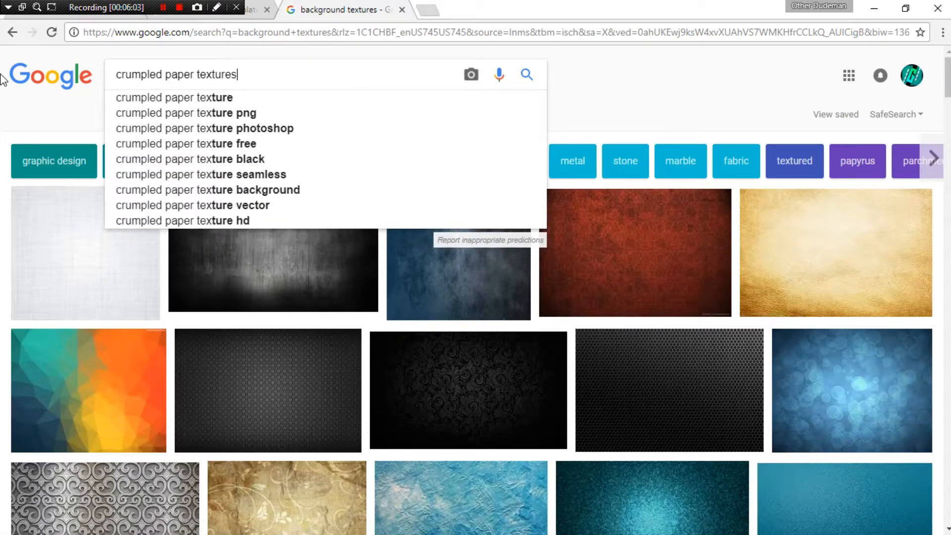
{"action": "key", "text": "BackSpace"}
{"action": "key", "text": "Return"}
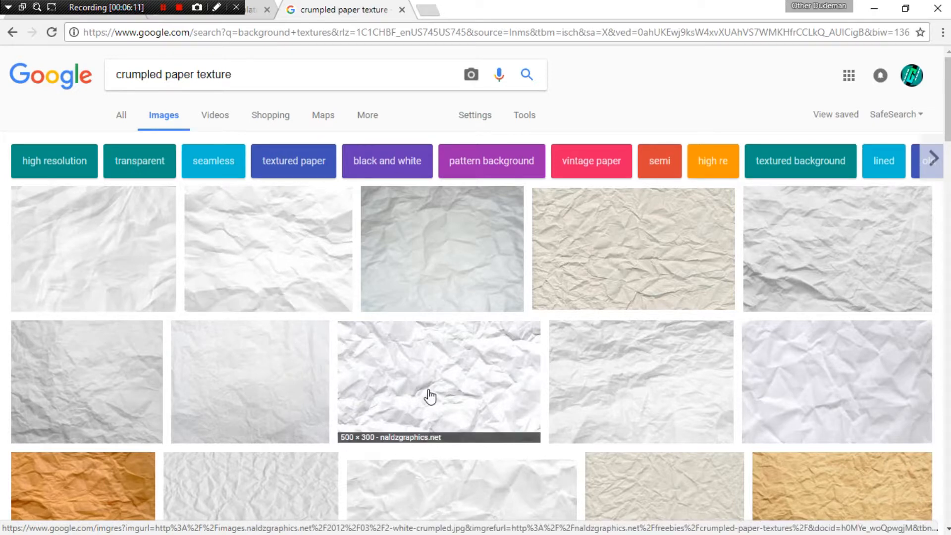
- Copy the 1920 × 1200 white crumpled paper image from the results and switch back to paint.net
{"action": "scroll", "coordinate": [430, 397], "scroll_direction": "down", "scroll_amount": 3}
{"action": "left_click", "coordinate": [813, 260]}
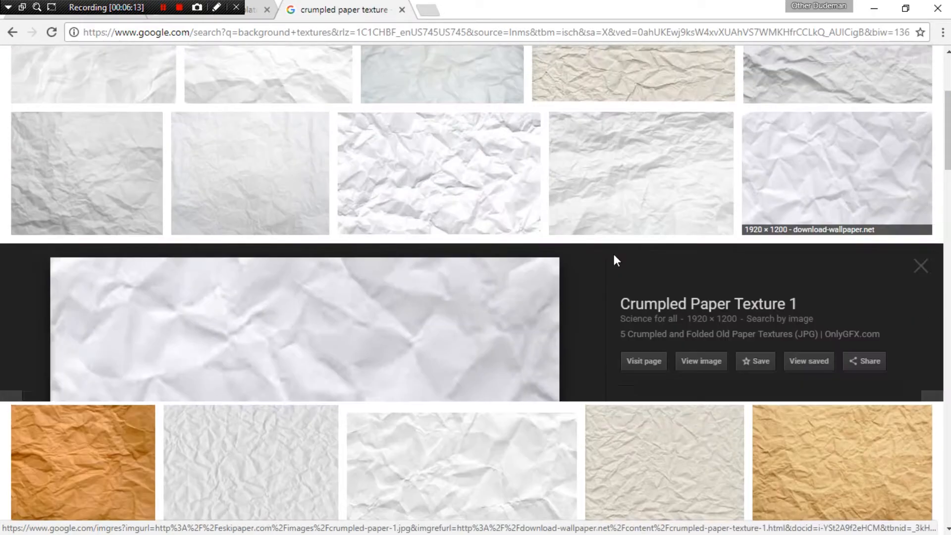
{"action": "right_click", "coordinate": [331, 258]}
{"action": "left_click", "coordinate": [177, 307]}
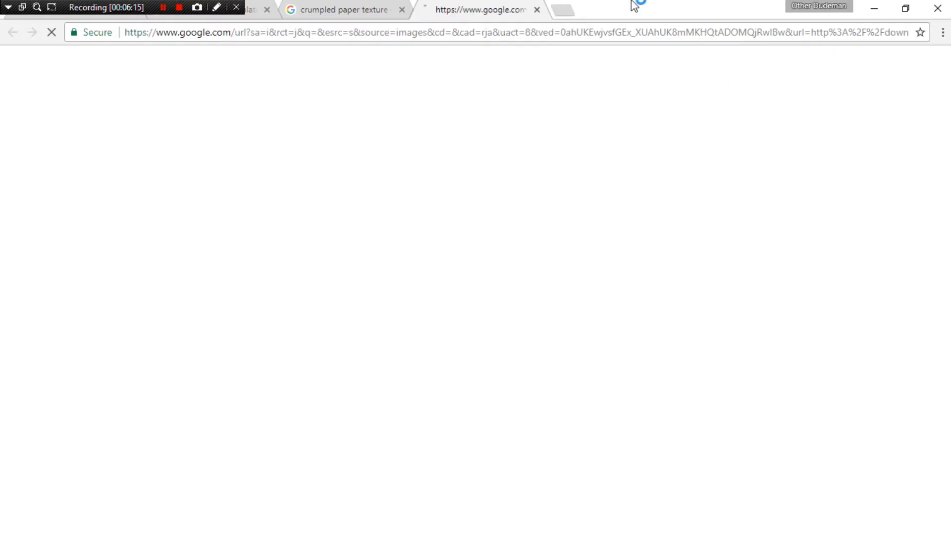
{"action": "left_click", "coordinate": [539, 9]}
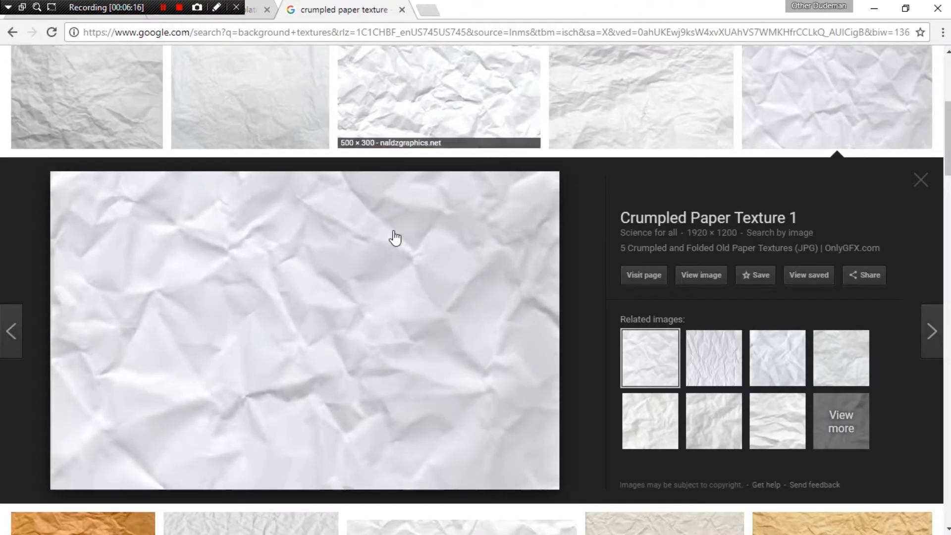
{"action": "right_click", "coordinate": [323, 278]}
{"action": "left_click", "coordinate": [356, 422]}
{"action": "key", "text": "alt+Tab"}
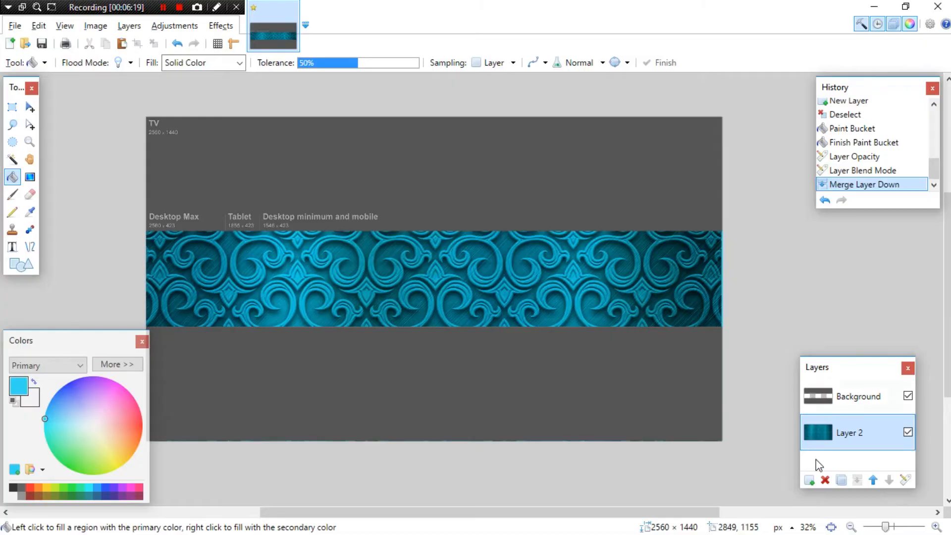
- Paste the crumpled paper image onto a new layer and enlarge it to about 2712 × 1637 pixels to cover the canvas
{"action": "left_click", "coordinate": [810, 480]}
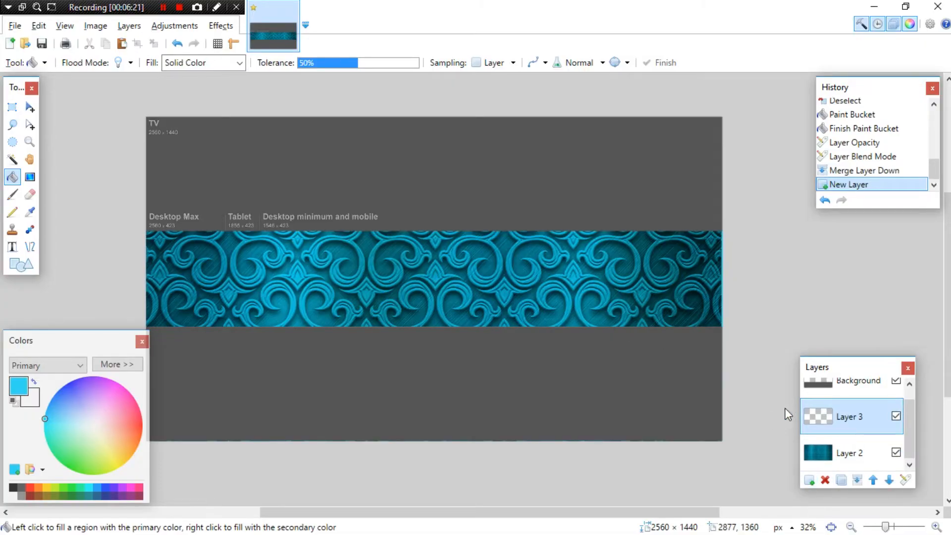
{"action": "key", "text": "ctrl+v"}
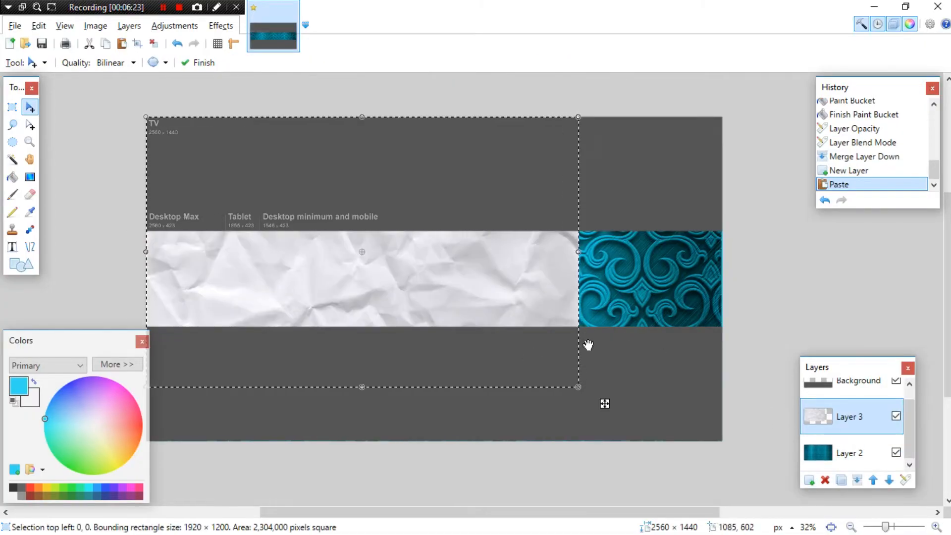
{"action": "left_click_drag", "start_coordinate": [578, 387], "coordinate": [757, 486]}
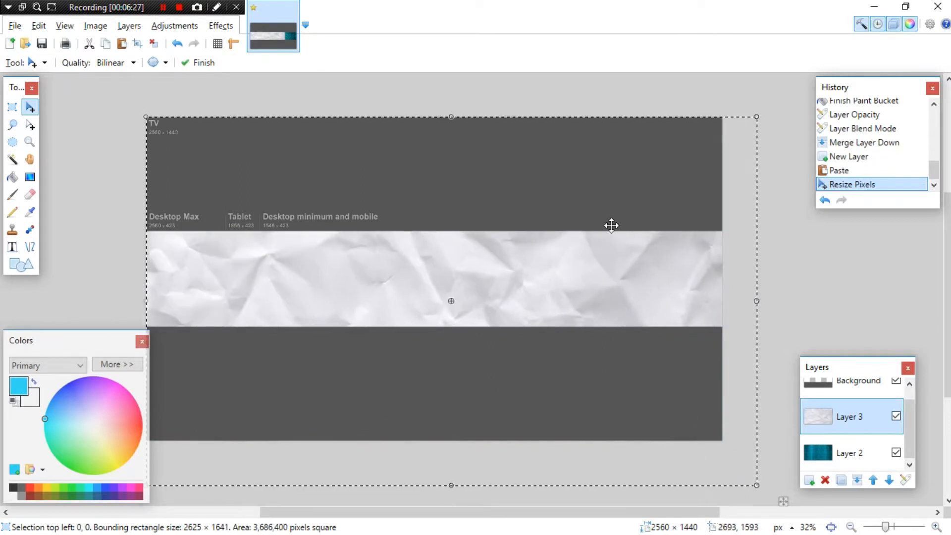
- Open the crumpled paper layer's properties and try the Multiply, Color Burn and Overlay blend modes at opacity 255
{"action": "double_click", "coordinate": [846, 438]}
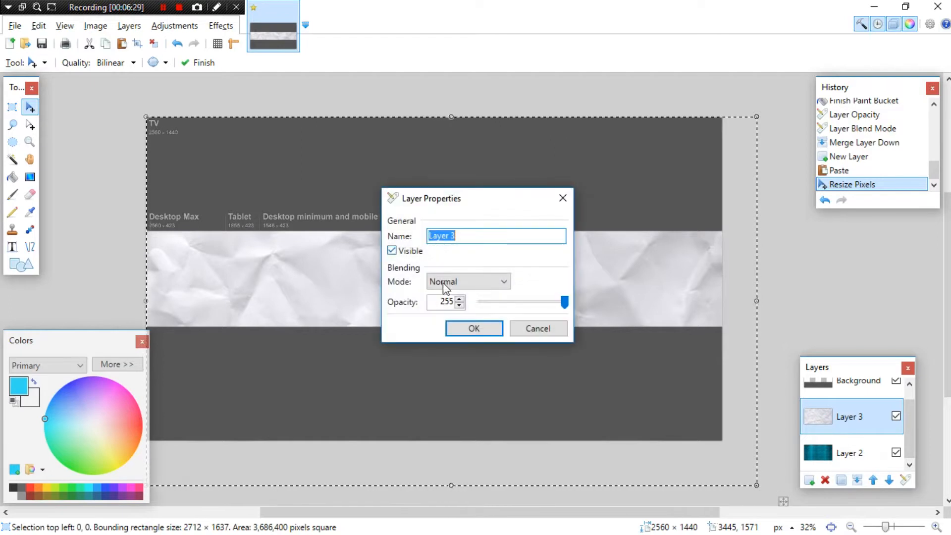
{"action": "left_click", "coordinate": [452, 282]}
{"action": "left_click", "coordinate": [444, 310]}
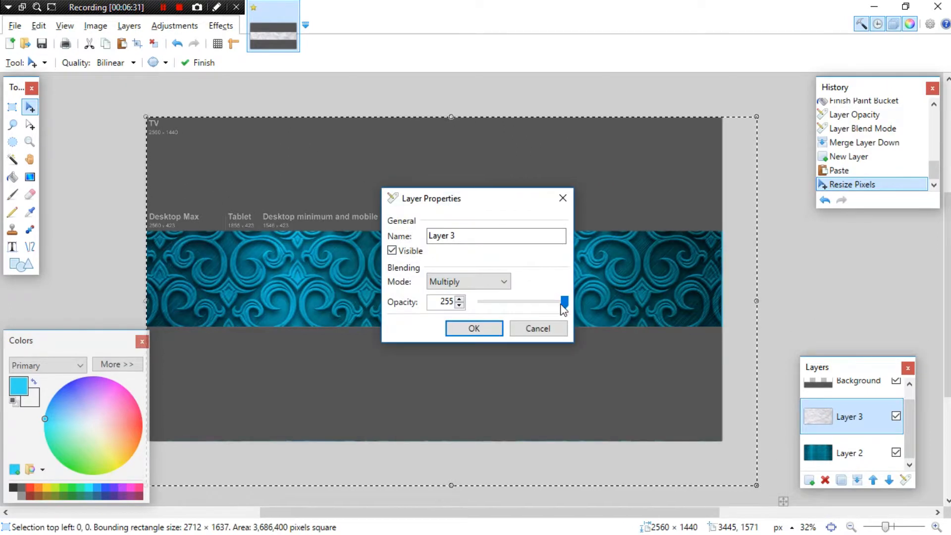
{"action": "left_click_drag", "start_coordinate": [555, 314], "coordinate": [605, 317]}
{"action": "left_click", "coordinate": [483, 287]}
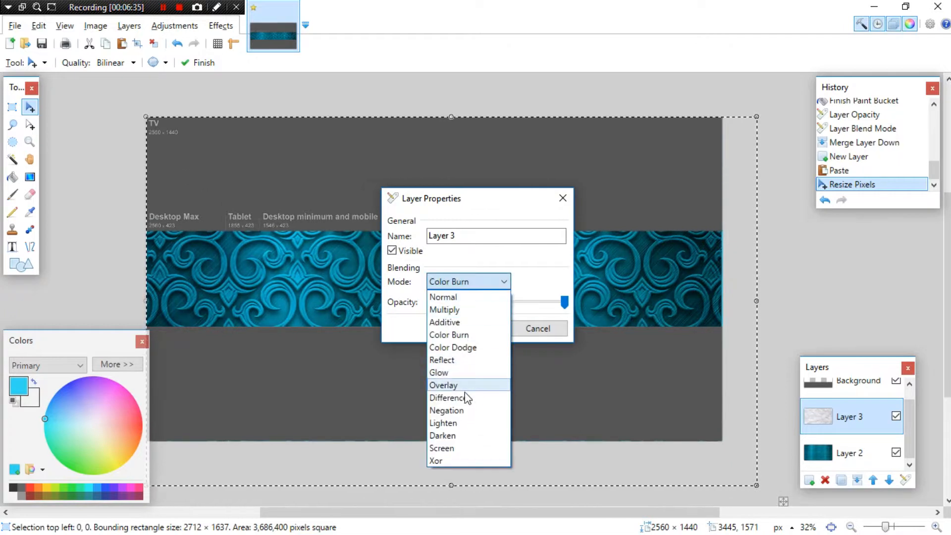
{"action": "left_click", "coordinate": [466, 387]}
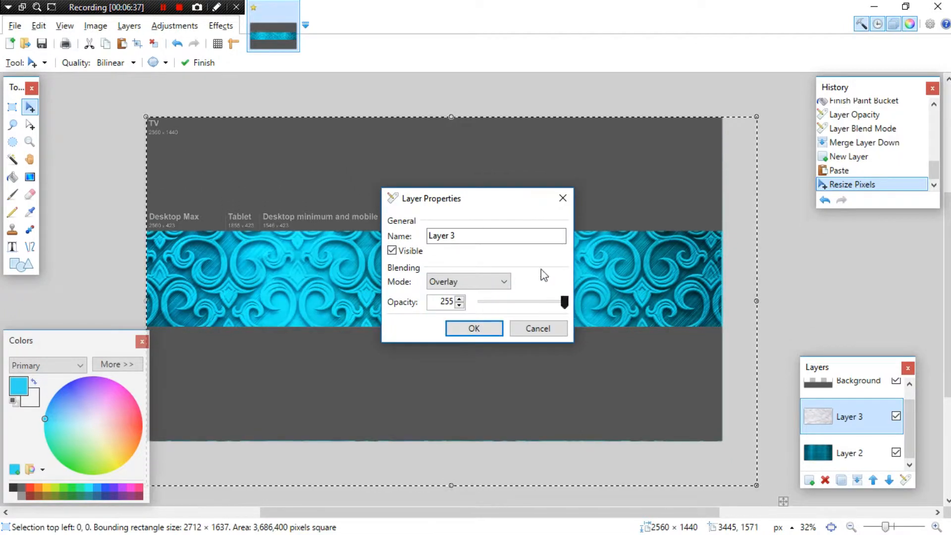
- Try the Additive and Color Burn blend modes on the crumpled paper layer, varying the opacity between 238 and 255
{"action": "left_click_drag", "start_coordinate": [501, 205], "coordinate": [290, 103]}
{"action": "left_click", "coordinate": [267, 173]}
{"action": "left_click", "coordinate": [252, 212]}
{"action": "mouse_move", "coordinate": [351, 193]}
{"action": "left_mouse_down"}
{"action": "mouse_move", "coordinate": [293, 204]}
{"action": "mouse_move", "coordinate": [352, 203]}
{"action": "left_mouse_up"}
{"action": "left_click", "coordinate": [290, 173]}
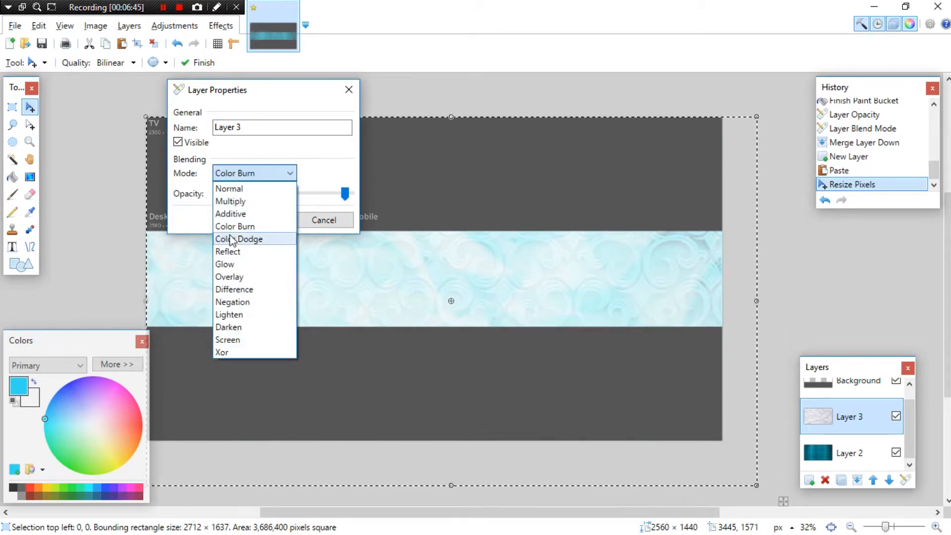
{"action": "left_click", "coordinate": [231, 229]}
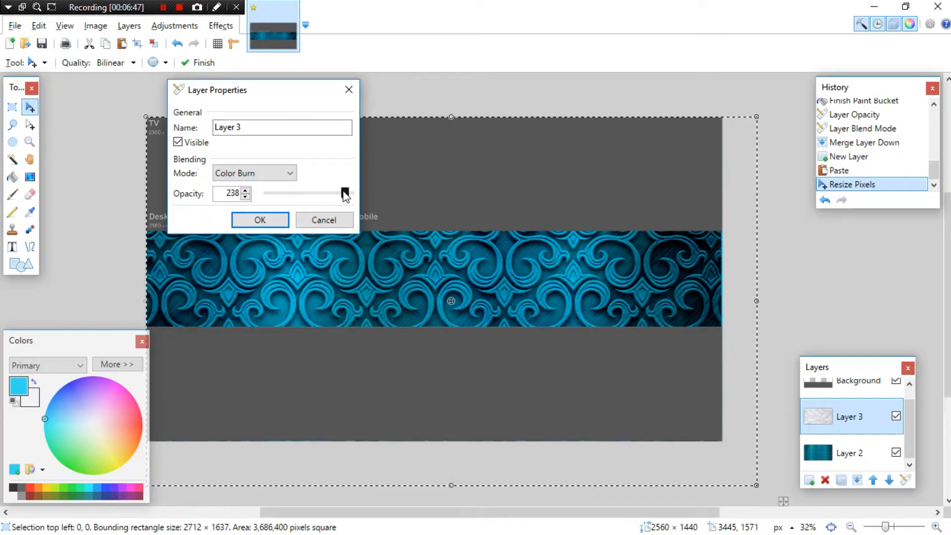
{"action": "left_click_drag", "start_coordinate": [309, 197], "coordinate": [368, 197]}
- Try the Color Dodge and Glow blend modes on the crumpled paper layer and strongly lower its opacity
{"action": "left_click", "coordinate": [258, 173]}
{"action": "left_click", "coordinate": [258, 239]}
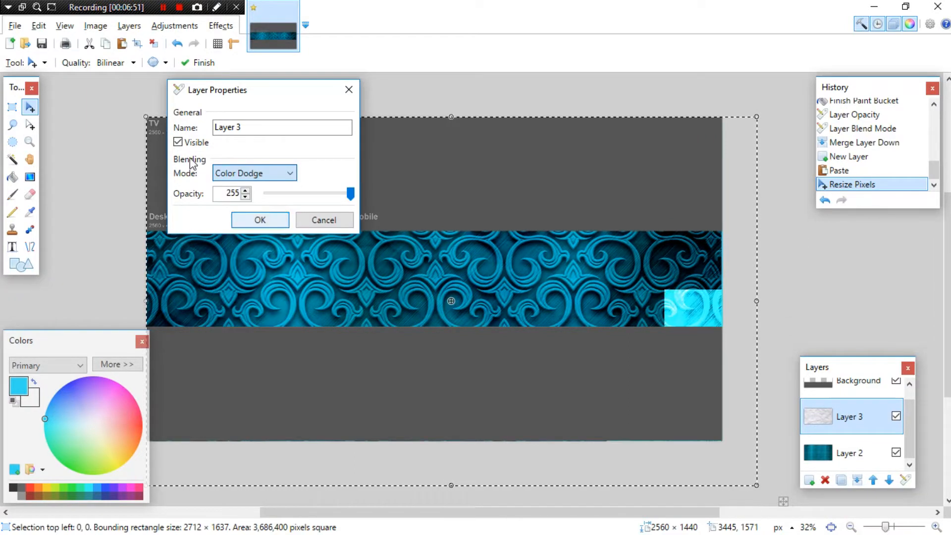
{"action": "left_click", "coordinate": [239, 175]}
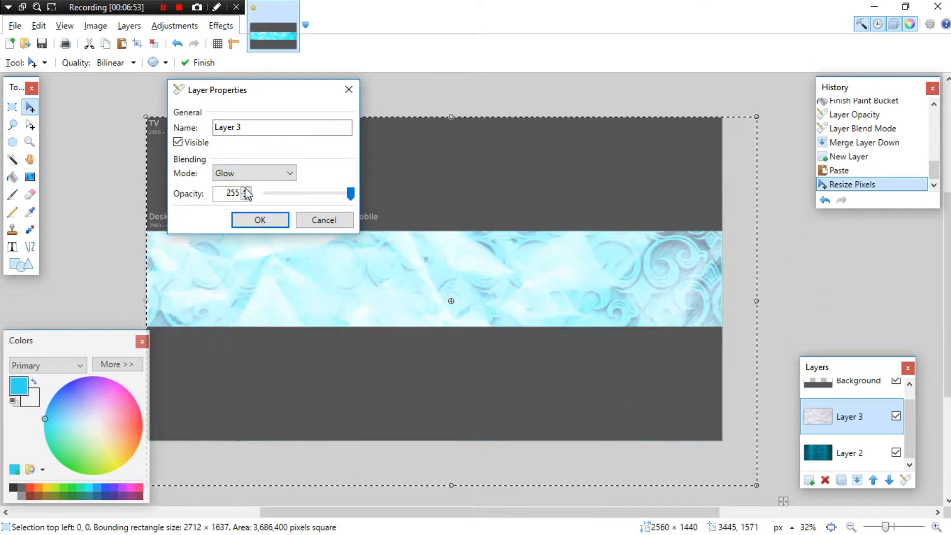
{"action": "left_click_drag", "start_coordinate": [350, 194], "coordinate": [276, 196]}
- Try the Overlay, Difference and Negation blend modes on the crumpled paper layer at a lowered opacity
{"action": "left_click", "coordinate": [252, 173]}
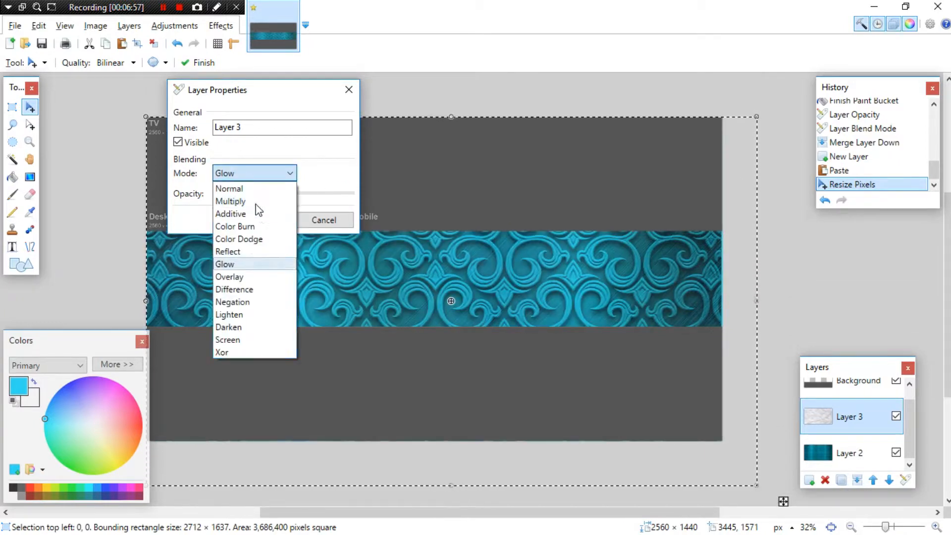
{"action": "left_click", "coordinate": [243, 275]}
{"action": "left_click", "coordinate": [254, 173]}
{"action": "left_click", "coordinate": [247, 288]}
{"action": "mouse_move", "coordinate": [304, 203]}
{"action": "left_mouse_down"}
{"action": "mouse_move", "coordinate": [311, 205]}
{"action": "mouse_move", "coordinate": [286, 201]}
{"action": "left_mouse_up"}
{"action": "left_click", "coordinate": [254, 173]}
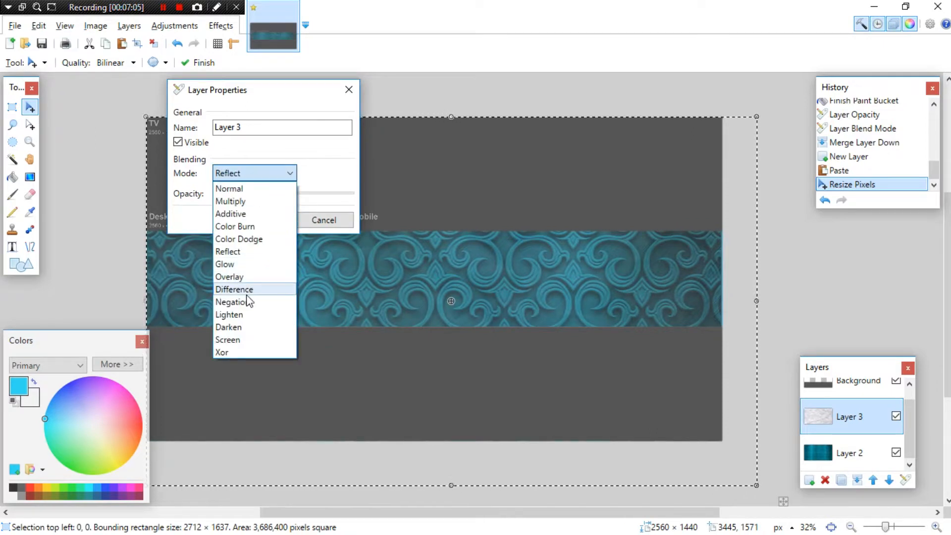
{"action": "left_click", "coordinate": [245, 302]}
- Try the Darken blend mode at varying opacity and the Normal mode at opacity 88 on the crumpled paper layer
{"action": "left_click", "coordinate": [249, 175]}
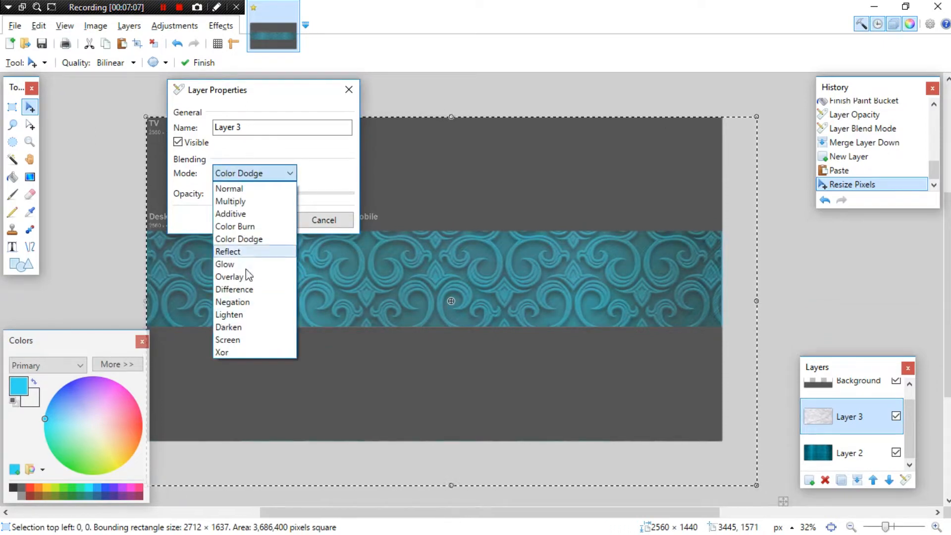
{"action": "left_click", "coordinate": [244, 327]}
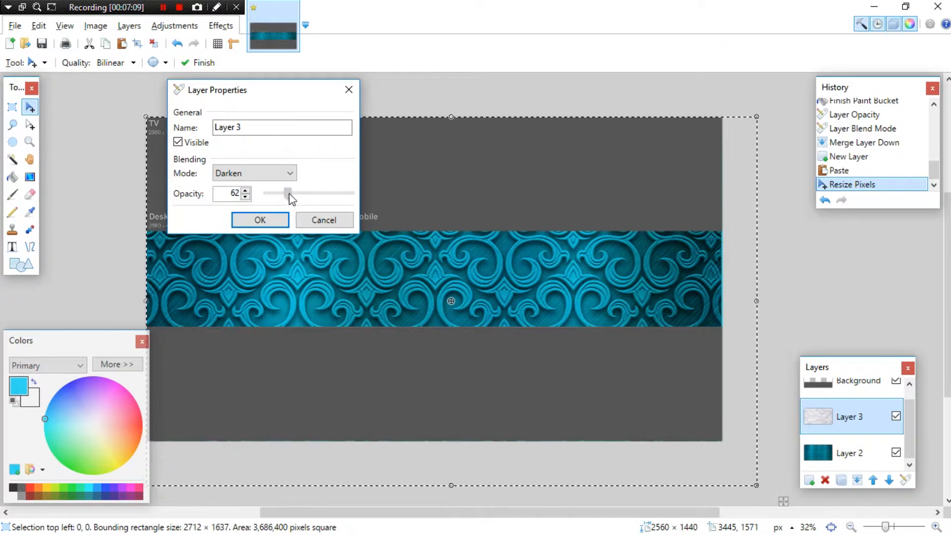
{"action": "left_click_drag", "start_coordinate": [327, 202], "coordinate": [261, 198]}
{"action": "left_click", "coordinate": [289, 173]}
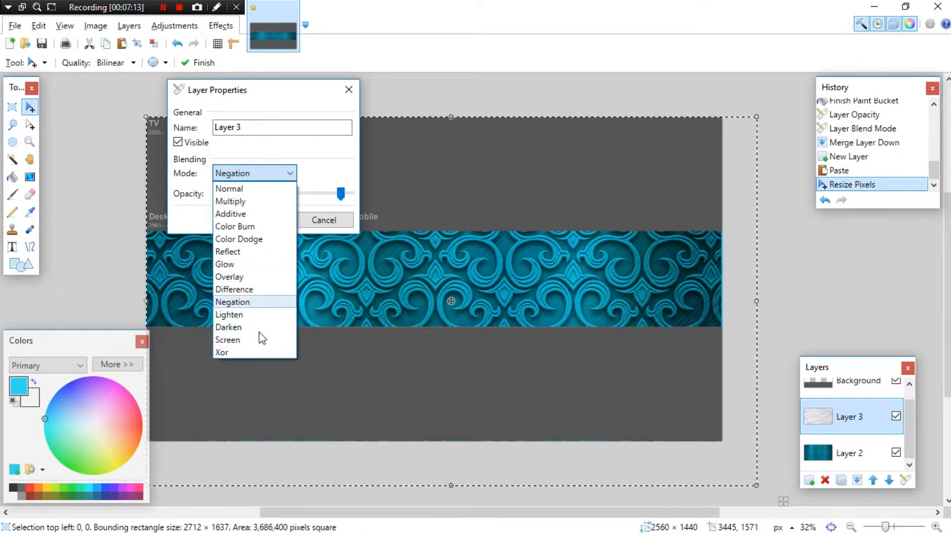
{"action": "left_click", "coordinate": [238, 187]}
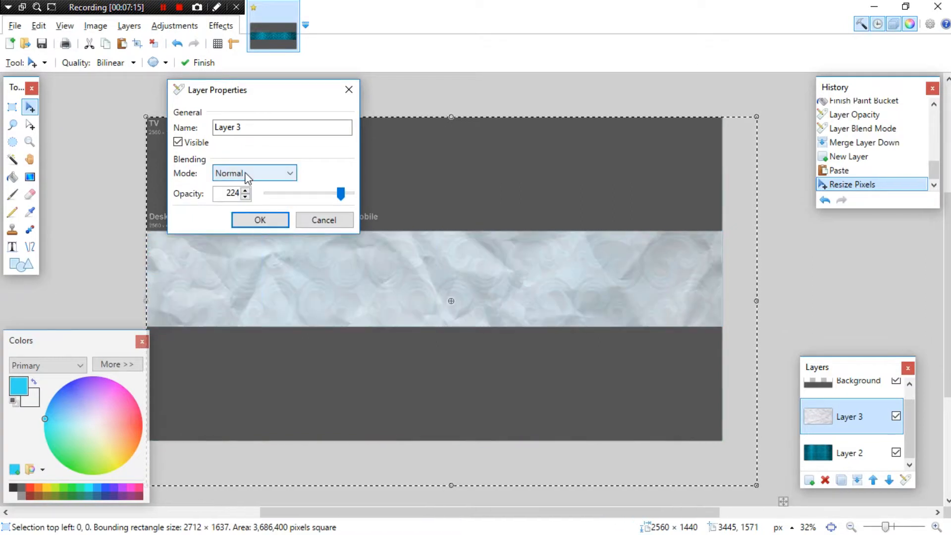
{"action": "left_click_drag", "start_coordinate": [344, 198], "coordinate": [298, 198]}
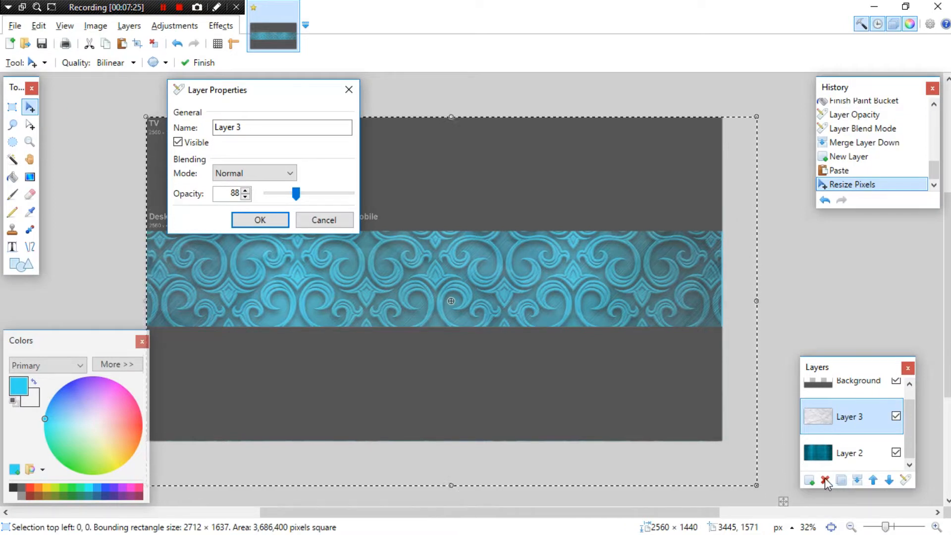
- Close the layer properties without applying the changes and delete the crumpled paper layer
{"action": "left_click", "coordinate": [349, 90]}
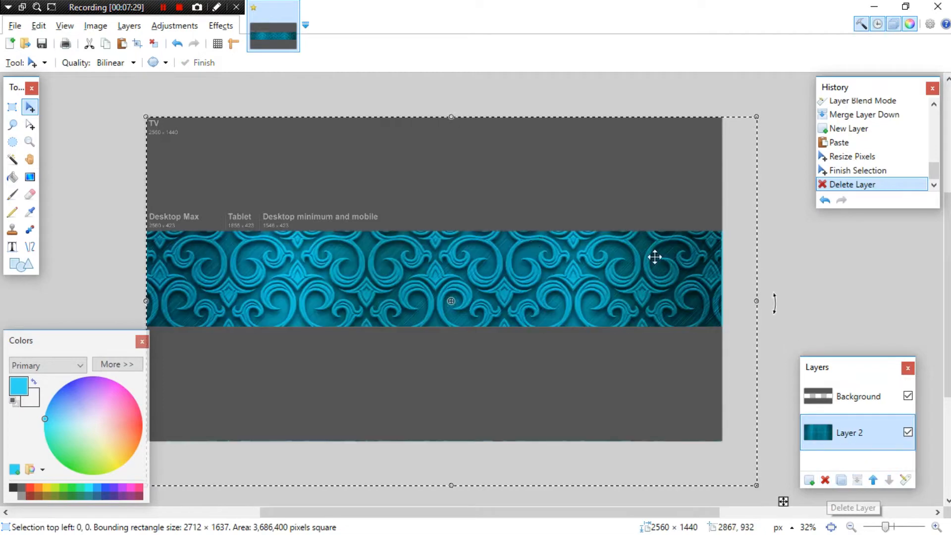
- Switch to the Chrome browser, search Google Images for "textures" and look through the results
{"action": "key", "text": "alt+Tab"}
{"action": "scroll", "coordinate": [348, 140], "scroll_direction": "up", "scroll_amount": 5}
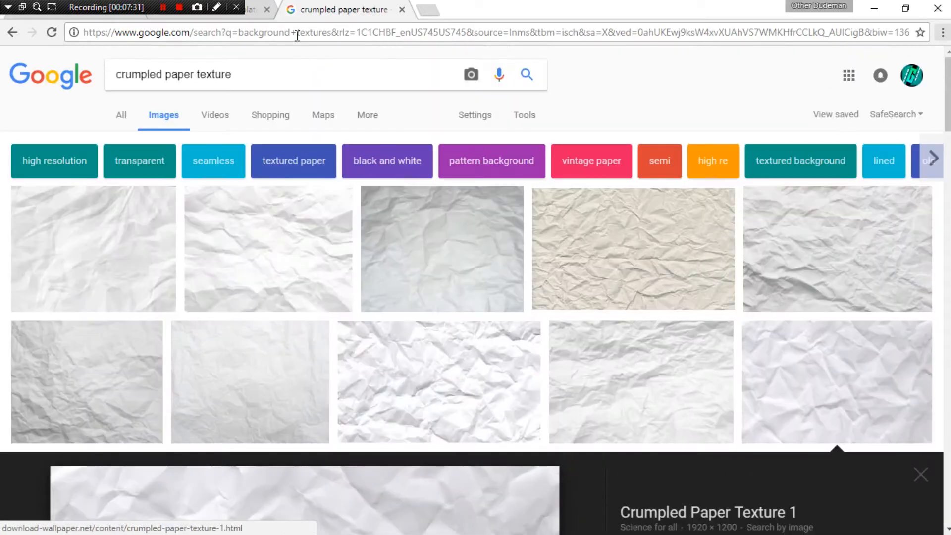
{"action": "left_click", "coordinate": [295, 30]}
{"action": "type", "text": "textures"}
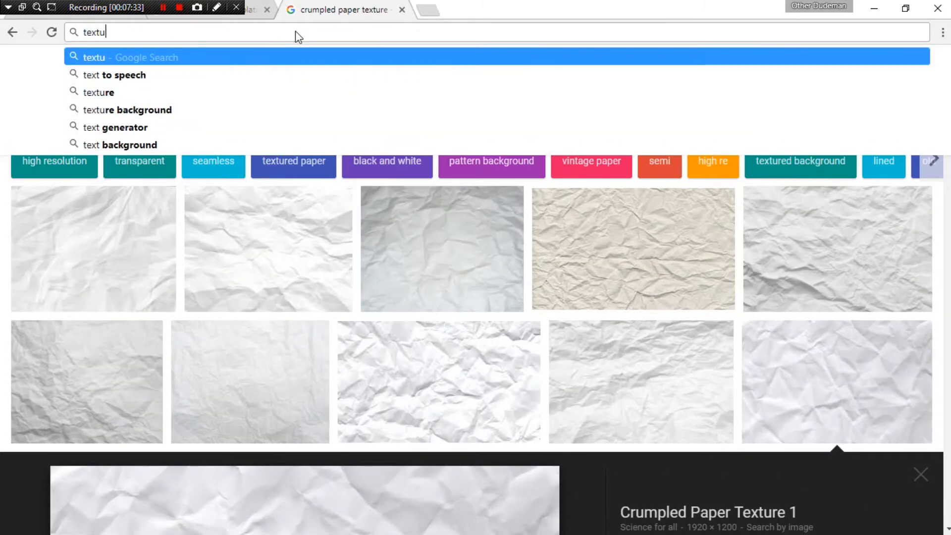
{"action": "key", "text": "Return"}
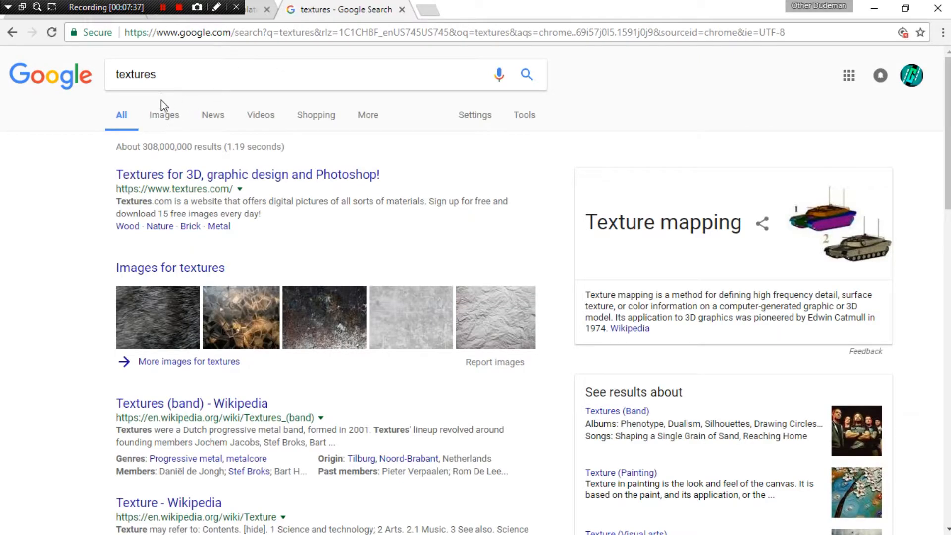
{"action": "left_click", "coordinate": [165, 119]}
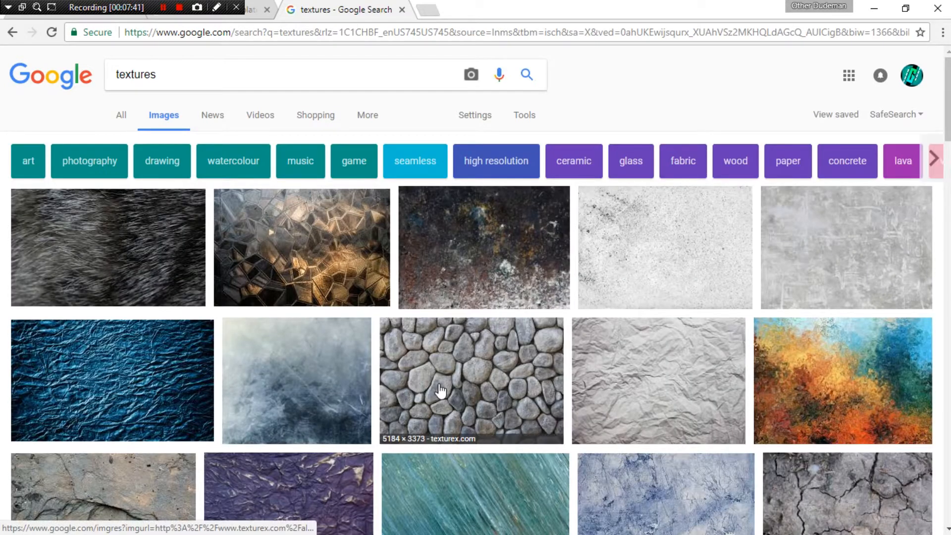
{"action": "scroll", "coordinate": [753, 355], "scroll_direction": "down", "scroll_amount": 4}
{"action": "scroll", "coordinate": [752, 355], "scroll_direction": "up", "scroll_amount": 5}
- Search Google Images for "metallic textures" and browse the results for a suitable metal pattern
{"action": "left_click_drag", "start_coordinate": [202, 85], "coordinate": [64, 85]}
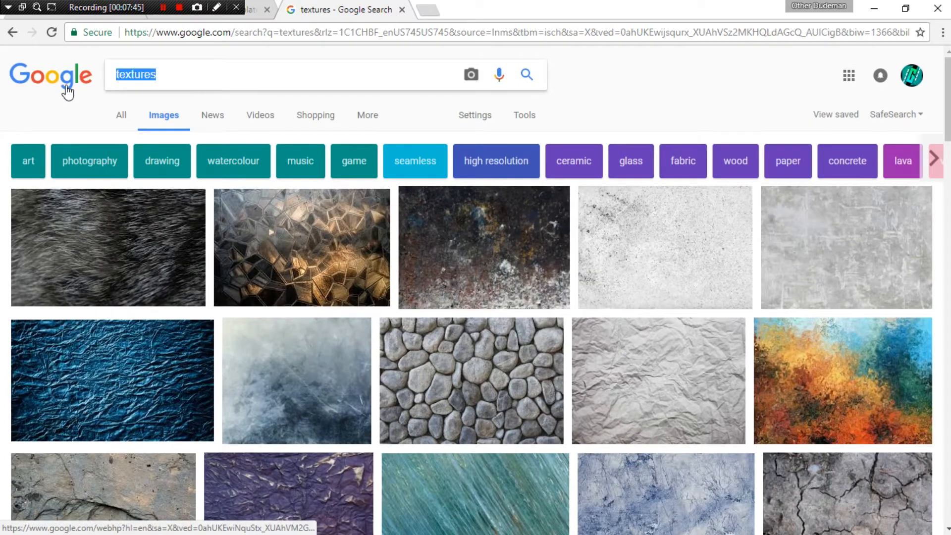
{"action": "type", "text": "metallic "}
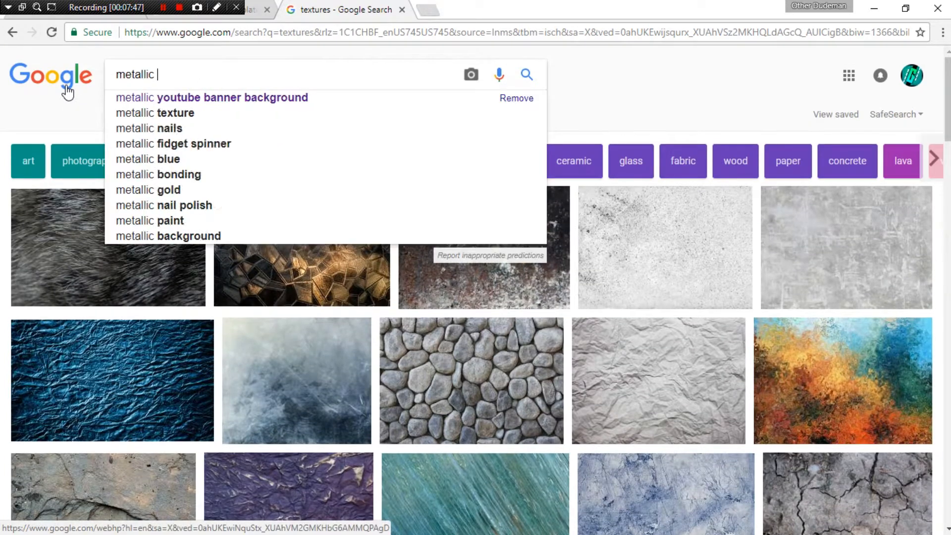
{"action": "type", "text": "textures"}
{"action": "key", "text": "Return"}
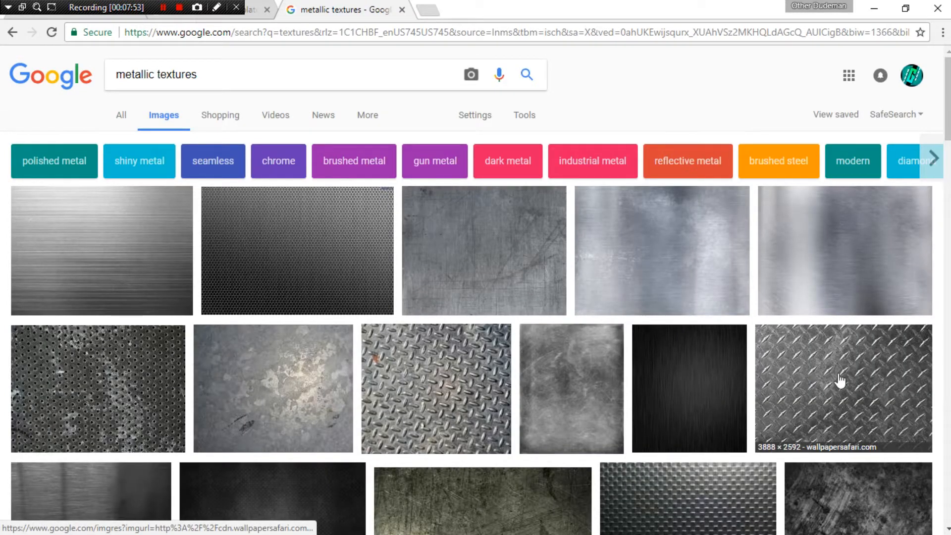
{"action": "scroll", "coordinate": [851, 381], "scroll_direction": "down", "scroll_amount": 7}
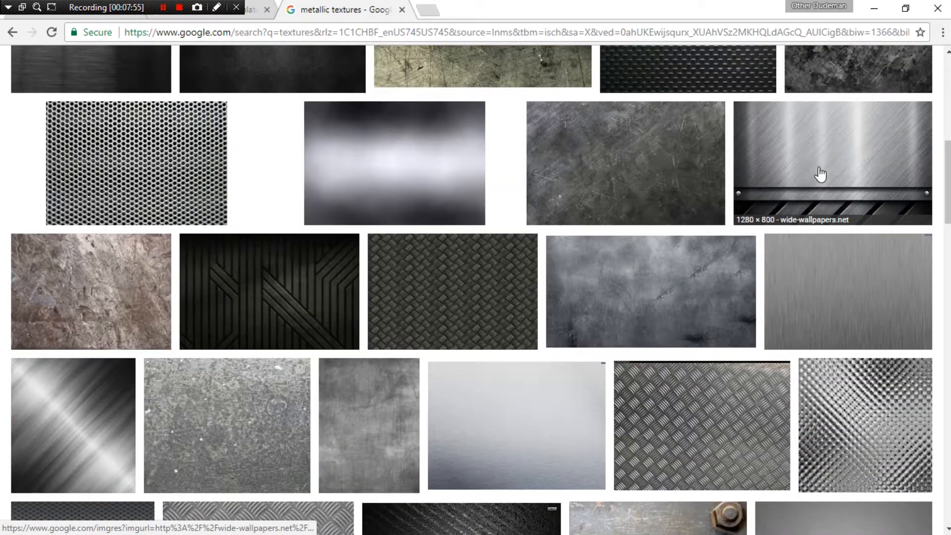
{"action": "scroll", "coordinate": [820, 173], "scroll_direction": "up", "scroll_amount": 7}
- Preview the 3888 × 2592 diamond plate texture, copy the related 1920 × 1080 diamond plate image instead and switch back to paint.net
{"action": "left_click", "coordinate": [862, 243]}
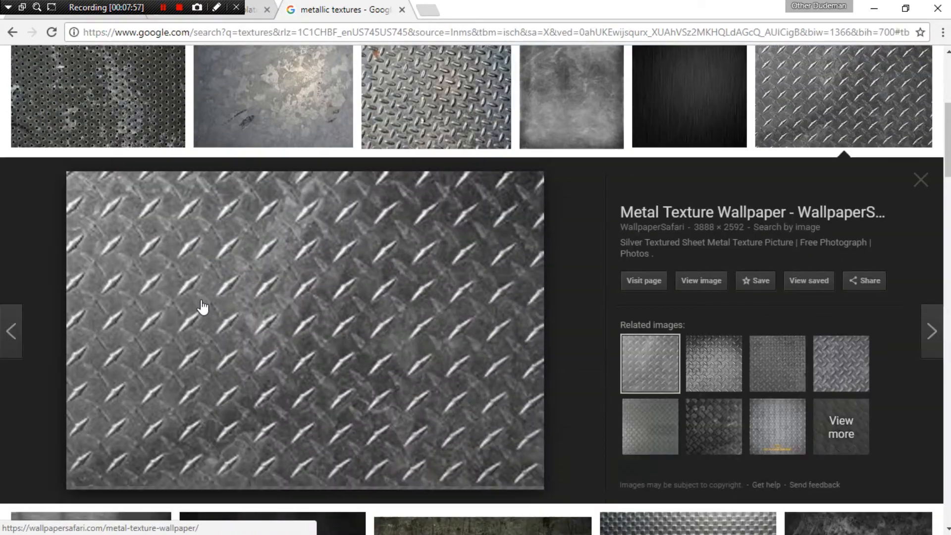
{"action": "left_click", "coordinate": [709, 373]}
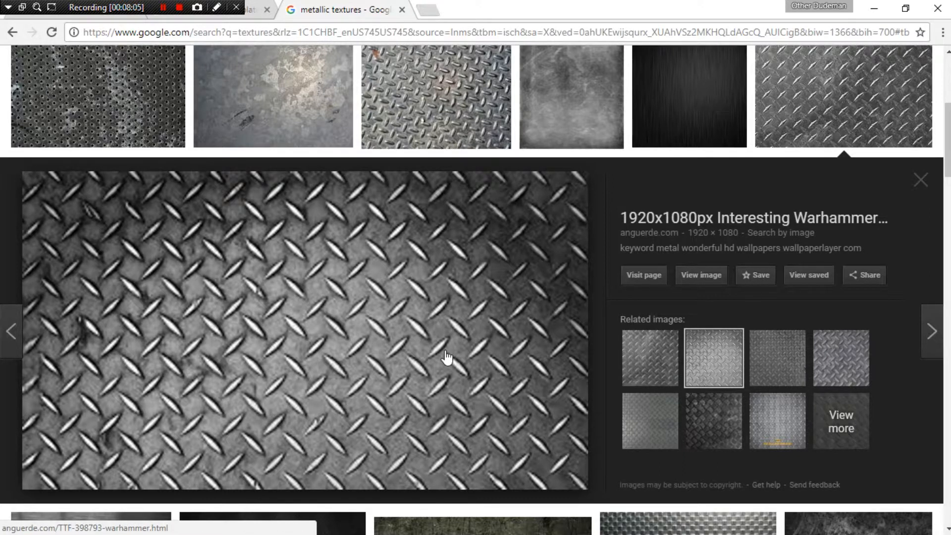
{"action": "right_click", "coordinate": [289, 350]}
{"action": "left_click", "coordinate": [310, 278]}
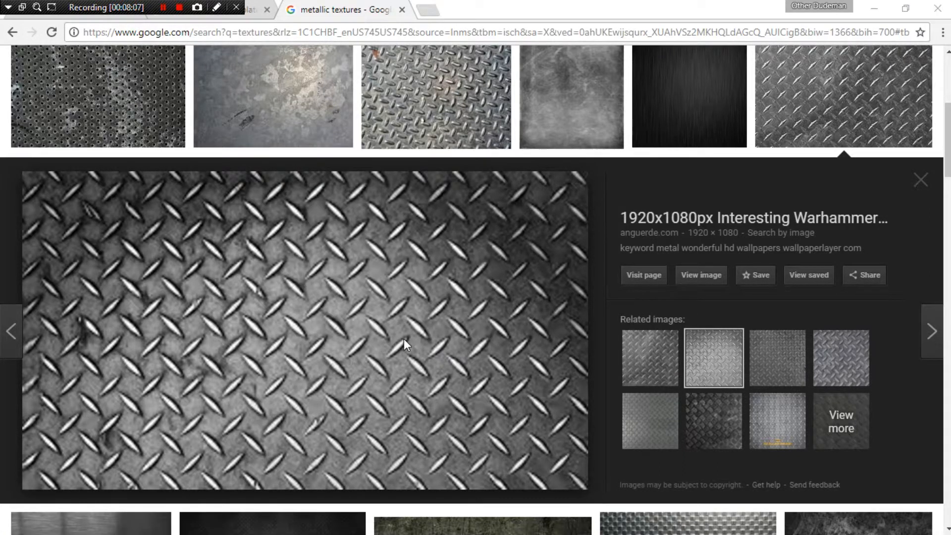
{"action": "key", "text": "alt+Tab"}
{"action": "key", "text": "ctrl+v"}
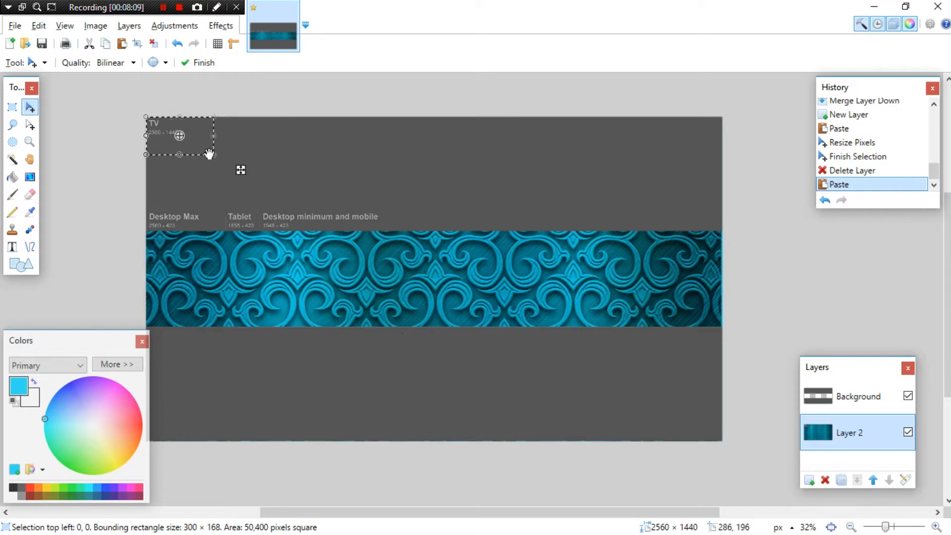
{"action": "left_click_drag", "start_coordinate": [212, 155], "coordinate": [745, 446]}
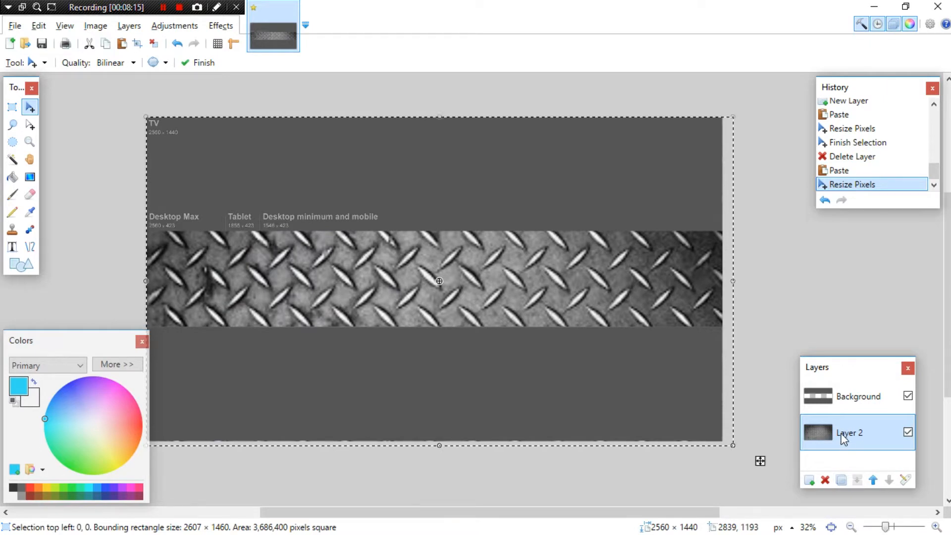
{"action": "left_click", "coordinate": [830, 205]}
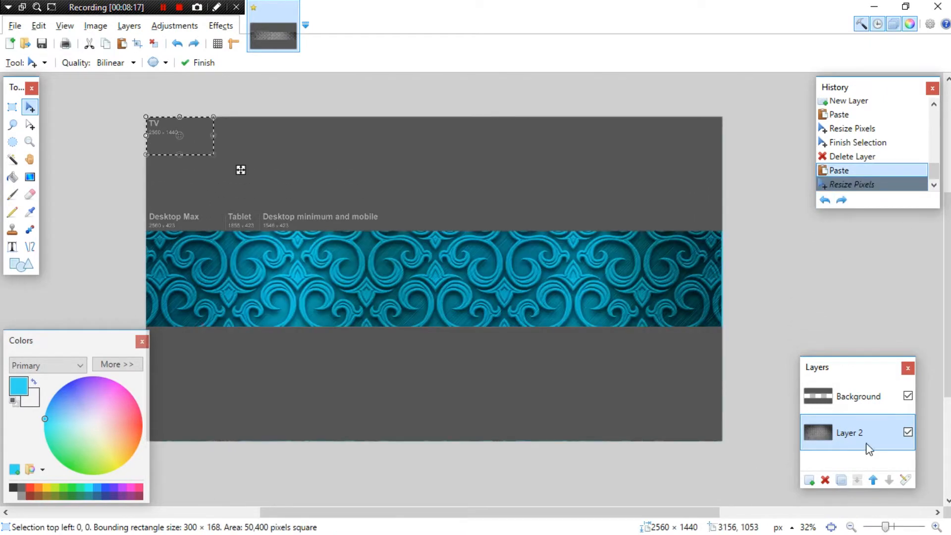
{"action": "left_click", "coordinate": [810, 482]}
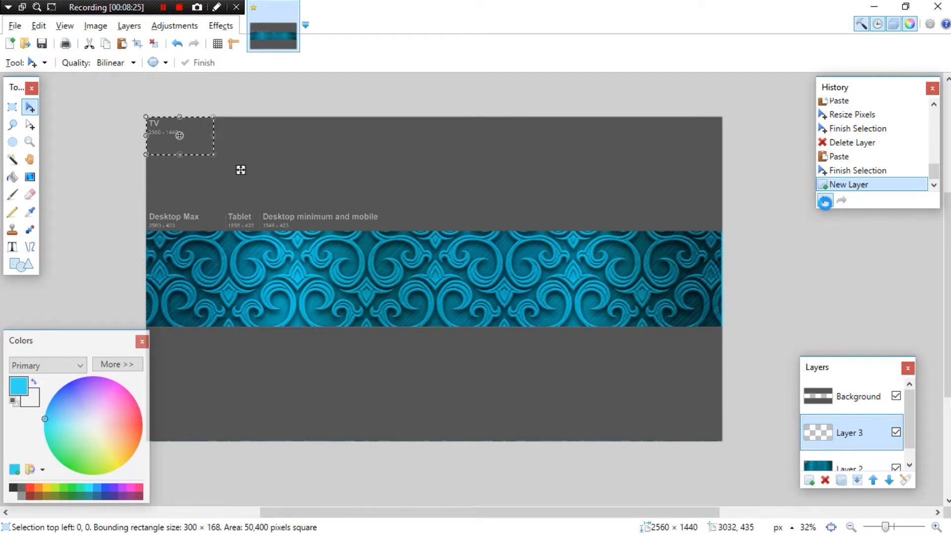
{"action": "left_click", "coordinate": [825, 201]}
{"action": "left_click", "coordinate": [825, 202]}
{"action": "left_click", "coordinate": [826, 201]}
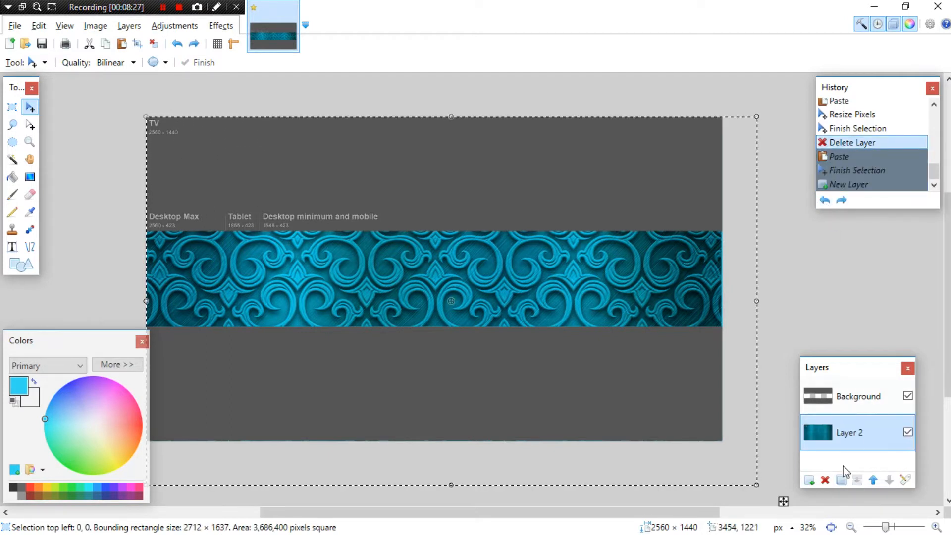
- Add a new layer, paste the diamond plate image onto it and enlarge it to about 2660 × 1489 pixels to cover the canvas
{"action": "left_click", "coordinate": [810, 480]}
{"action": "key", "text": "ctrl+v"}
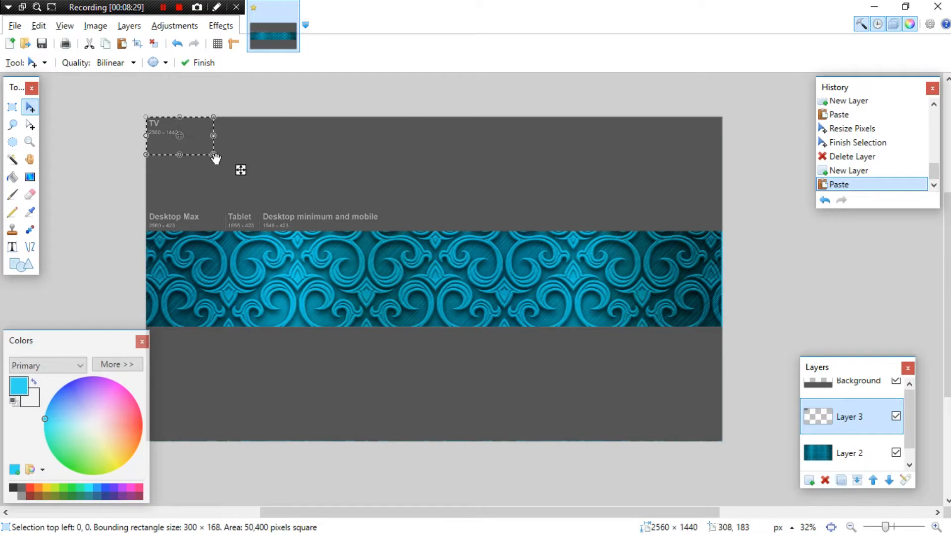
{"action": "left_click_drag", "start_coordinate": [216, 158], "coordinate": [746, 473]}
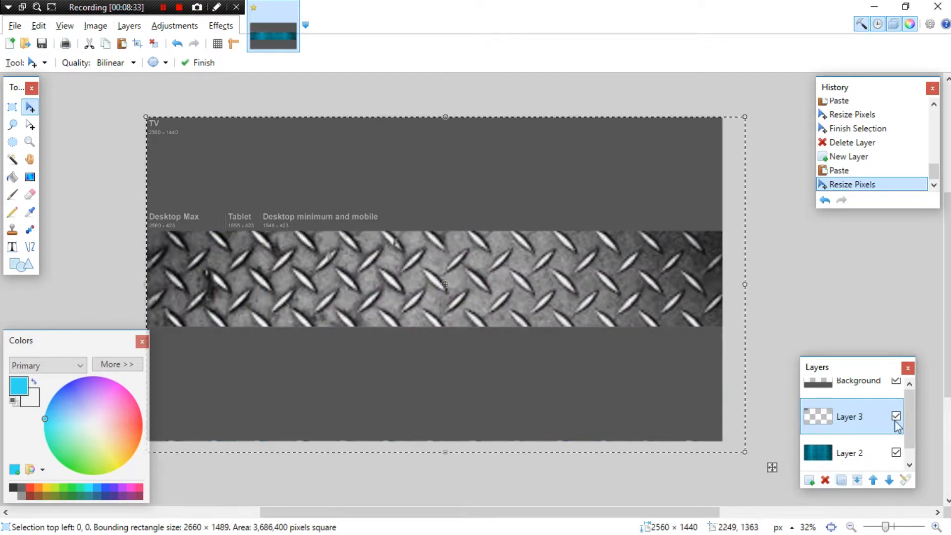
- Try a reduced opacity such as 204 on the diamond plate layer, then close its properties without applying
{"action": "double_click", "coordinate": [851, 416]}
{"action": "left_click_drag", "start_coordinate": [463, 203], "coordinate": [579, 89]}
{"action": "mouse_move", "coordinate": [679, 189]}
{"action": "left_mouse_down"}
{"action": "mouse_move", "coordinate": [611, 193]}
{"action": "mouse_move", "coordinate": [666, 191]}
{"action": "left_mouse_up"}
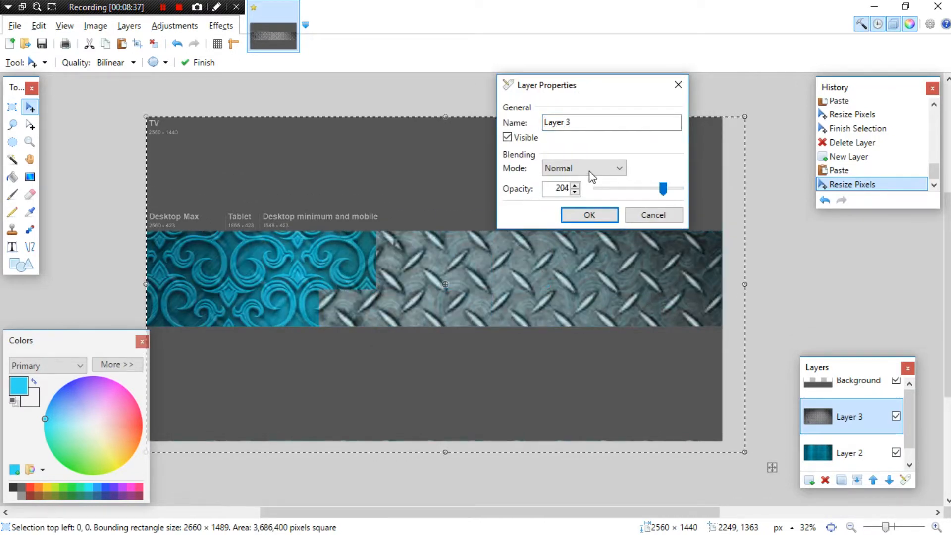
{"action": "left_click", "coordinate": [589, 172]}
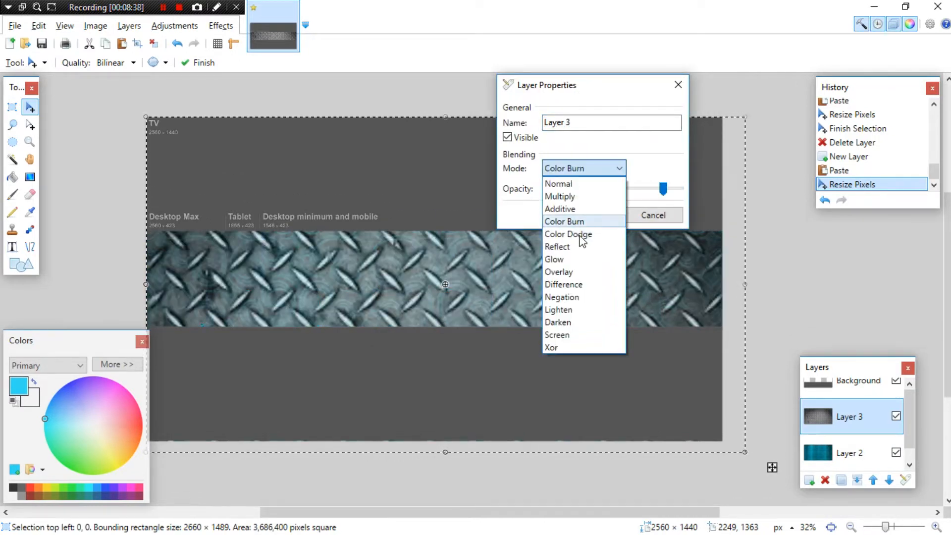
{"action": "left_click", "coordinate": [851, 453]}
{"action": "left_click_drag", "start_coordinate": [663, 188], "coordinate": [671, 188]}
{"action": "left_click", "coordinate": [675, 86]}
- Move the blue ornamental layer above the diamond plate layer and open the ornamental layer's properties
{"action": "left_click_drag", "start_coordinate": [850, 452], "coordinate": [848, 419]}
{"action": "double_click", "coordinate": [860, 421]}
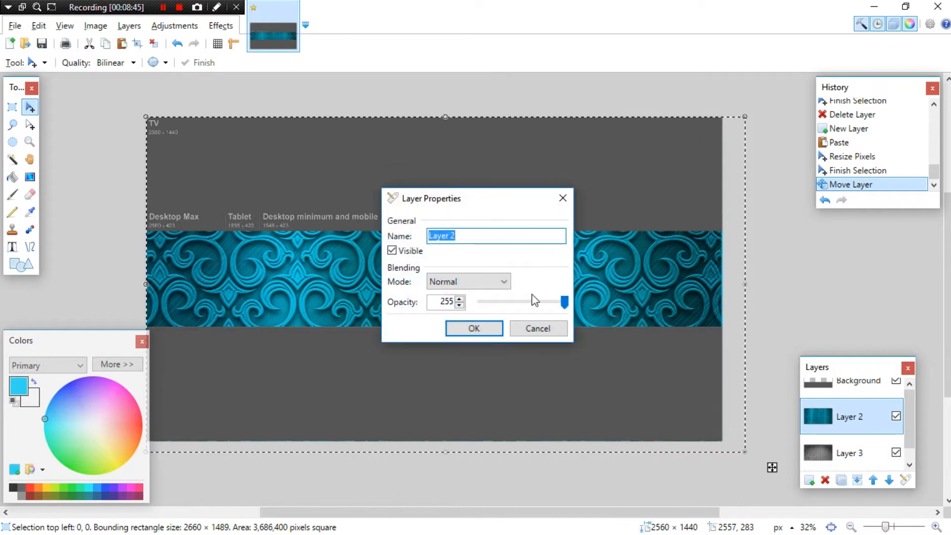
- Try the Additive blend mode at opacity 4 and the Multiply mode at opacity 255 on the ornamental layer
{"action": "mouse_move", "coordinate": [664, 218]}
{"action": "left_mouse_down"}
{"action": "mouse_move", "coordinate": [629, 216]}
{"action": "mouse_move", "coordinate": [646, 220]}
{"action": "left_mouse_up"}
{"action": "left_click", "coordinate": [569, 198]}
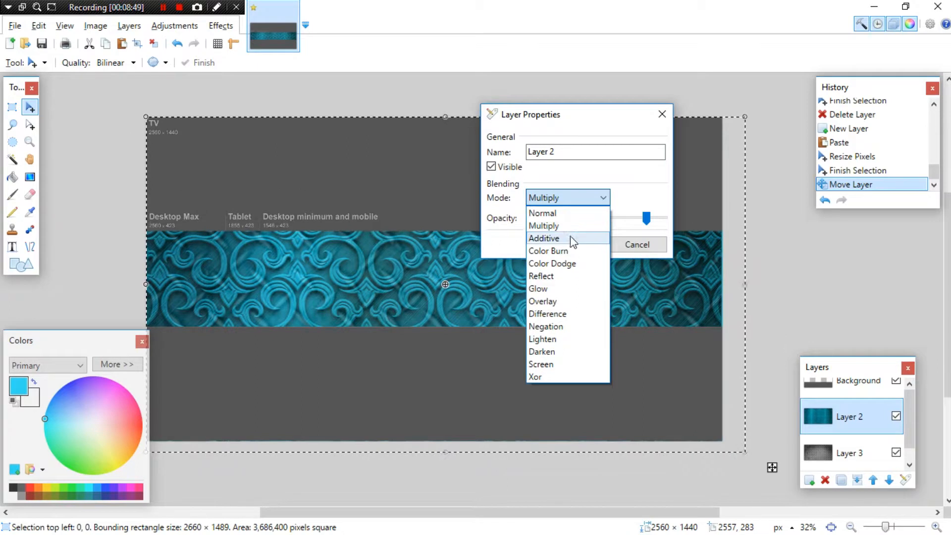
{"action": "left_click", "coordinate": [568, 239]}
{"action": "left_click_drag", "start_coordinate": [645, 227], "coordinate": [577, 225]}
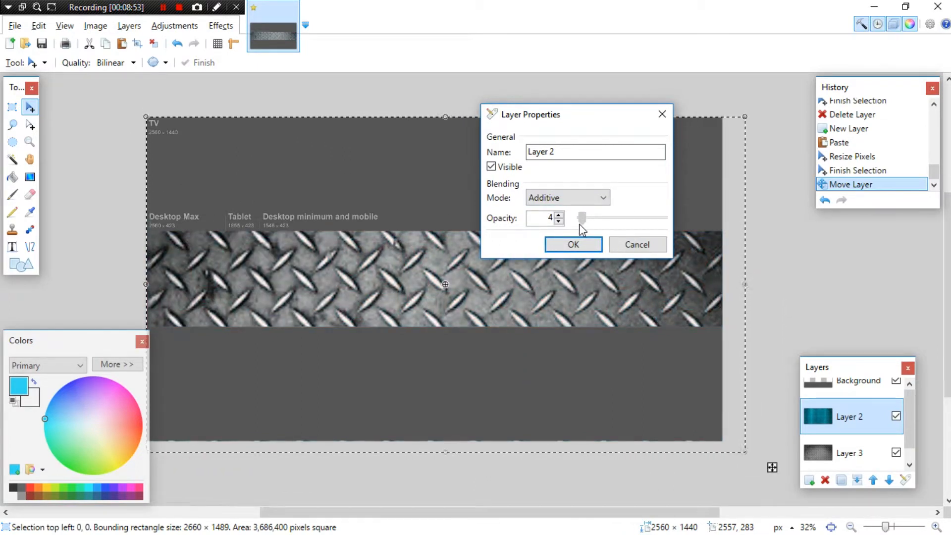
{"action": "left_click", "coordinate": [568, 198]}
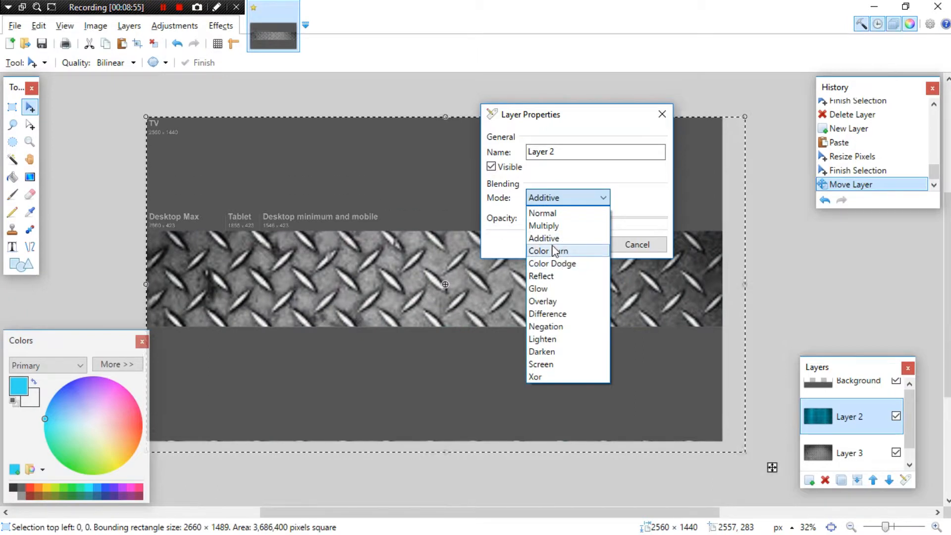
{"action": "left_click", "coordinate": [574, 223]}
{"action": "left_click_drag", "start_coordinate": [601, 224], "coordinate": [669, 221]}
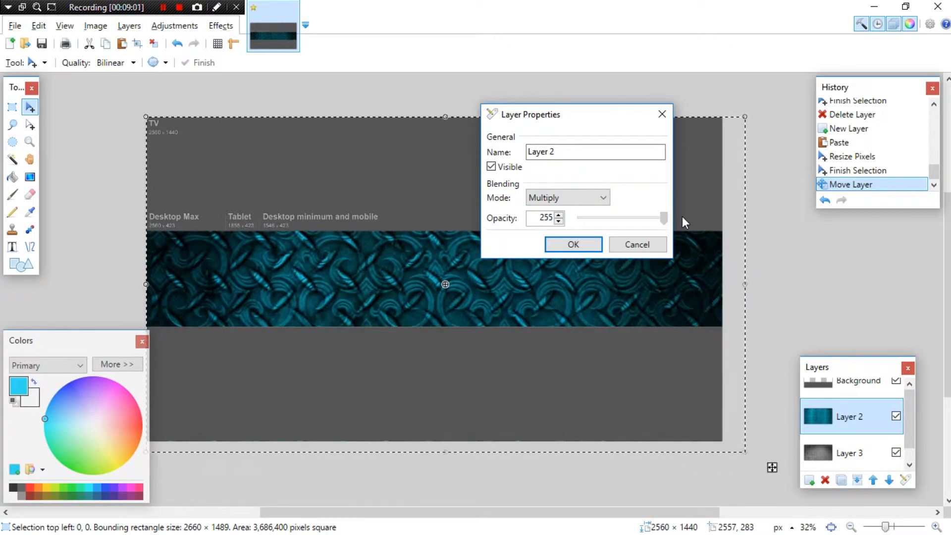
- Try the Color Burn mode at opacity 122 and the Overlay mode at opacities 122 and 255 on the ornamental layer
{"action": "mouse_move", "coordinate": [560, 117]}
{"action": "left_mouse_down"}
{"action": "mouse_move", "coordinate": [789, 74]}
{"action": "mouse_move", "coordinate": [780, 81]}
{"action": "left_mouse_up"}
{"action": "left_click", "coordinate": [785, 158]}
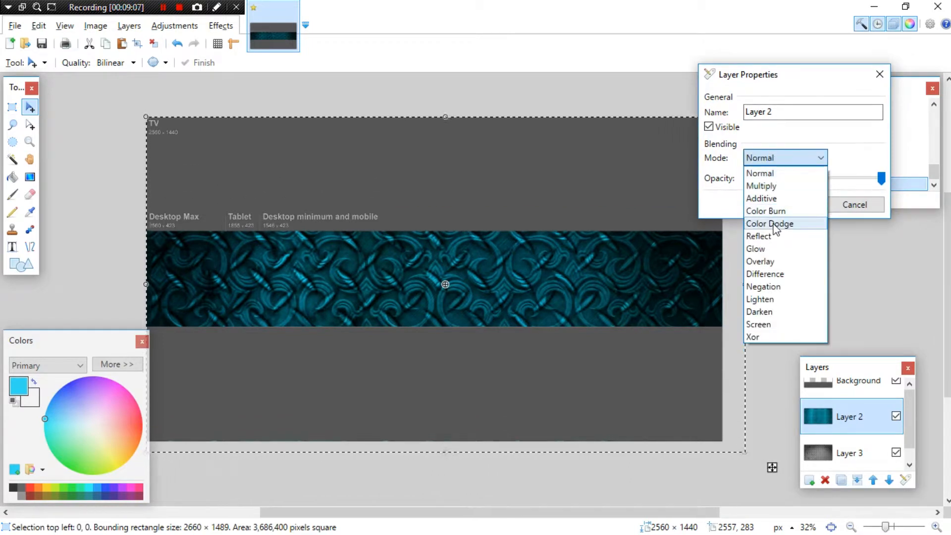
{"action": "left_click", "coordinate": [766, 211]}
{"action": "mouse_move", "coordinate": [881, 179]}
{"action": "left_mouse_down"}
{"action": "mouse_move", "coordinate": [811, 186]}
{"action": "mouse_move", "coordinate": [838, 184]}
{"action": "left_mouse_up"}
{"action": "left_click", "coordinate": [805, 158]}
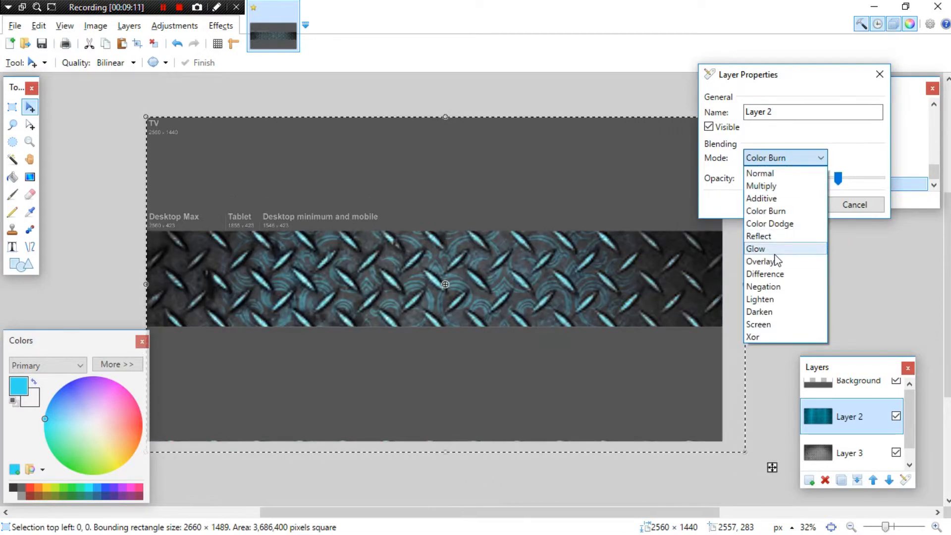
{"action": "left_click", "coordinate": [769, 261]}
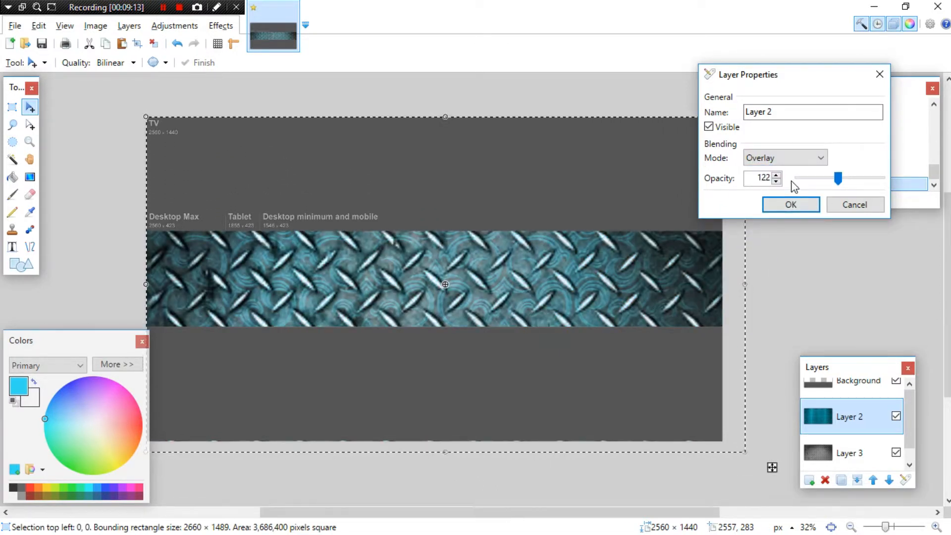
{"action": "left_click_drag", "start_coordinate": [838, 179], "coordinate": [884, 179]}
- Apply the Multiply blend mode to the ornamental layer and merge it down onto the diamond plate layer
{"action": "left_click", "coordinate": [794, 153]}
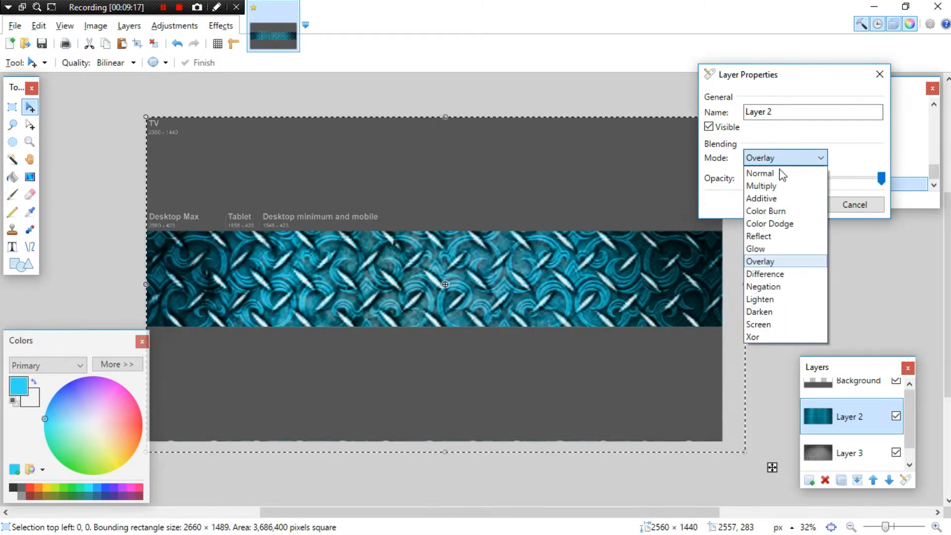
{"action": "left_click", "coordinate": [765, 185]}
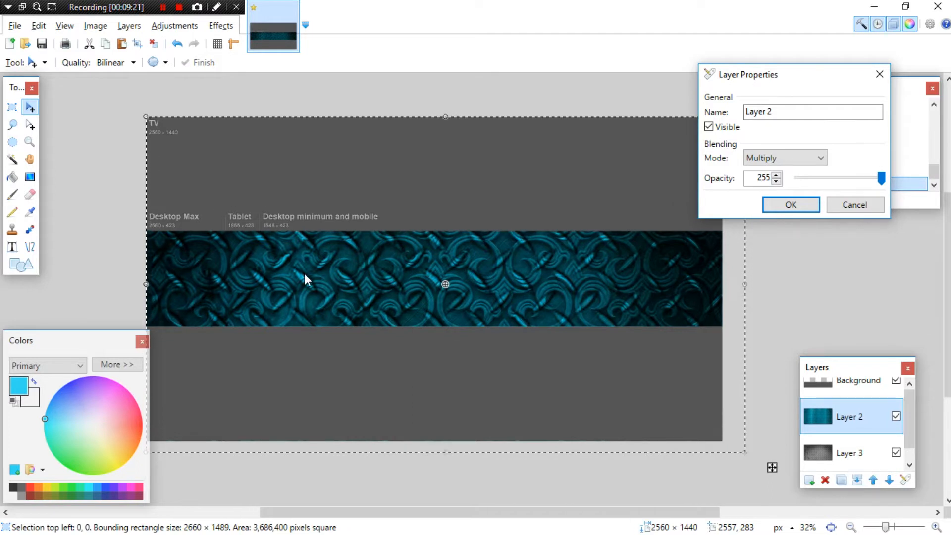
{"action": "left_click", "coordinate": [790, 204]}
{"action": "left_click", "coordinate": [857, 480]}
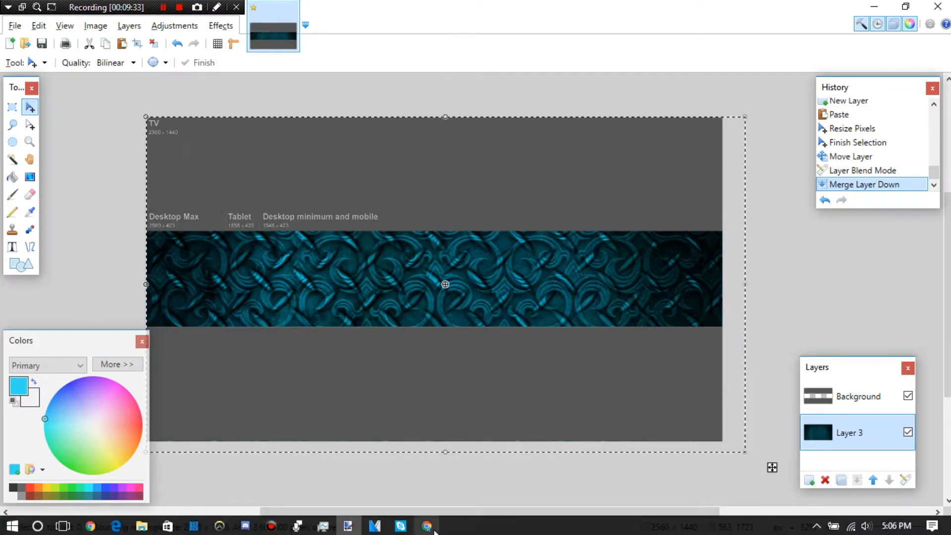
- Switch to Chrome to examine the profile picture and text placement on the existing YouTube channel banner, then return to paint.net
{"action": "left_click", "coordinate": [427, 526]}
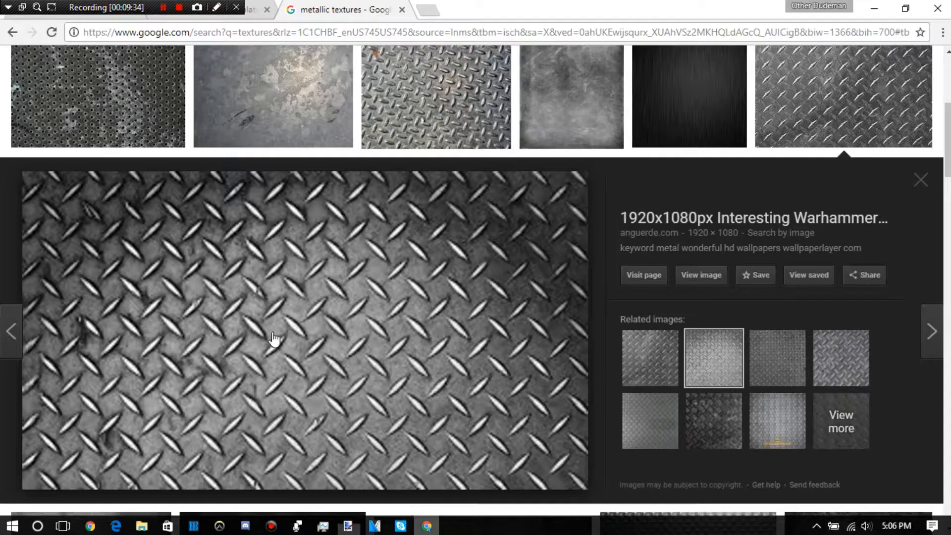
{"action": "left_click", "coordinate": [102, 17]}
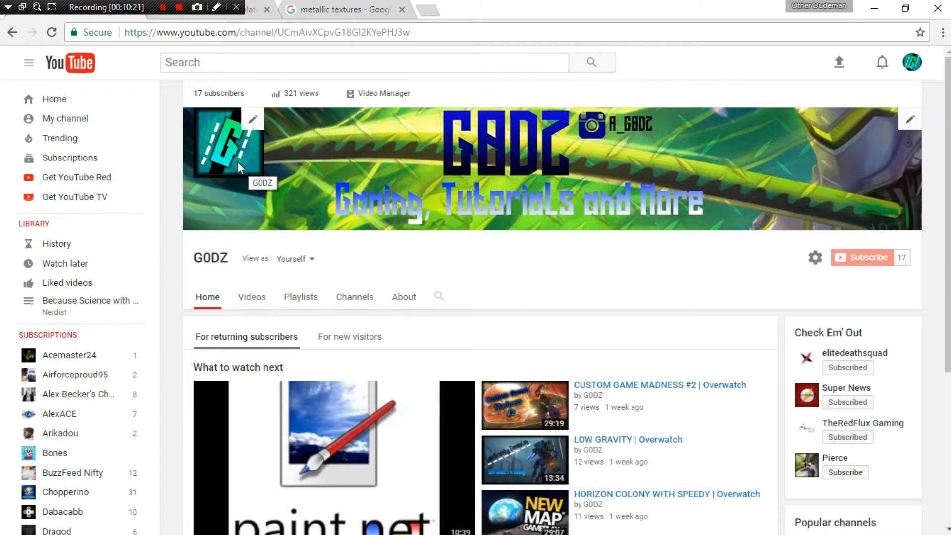
{"action": "key", "text": "alt+Tab"}
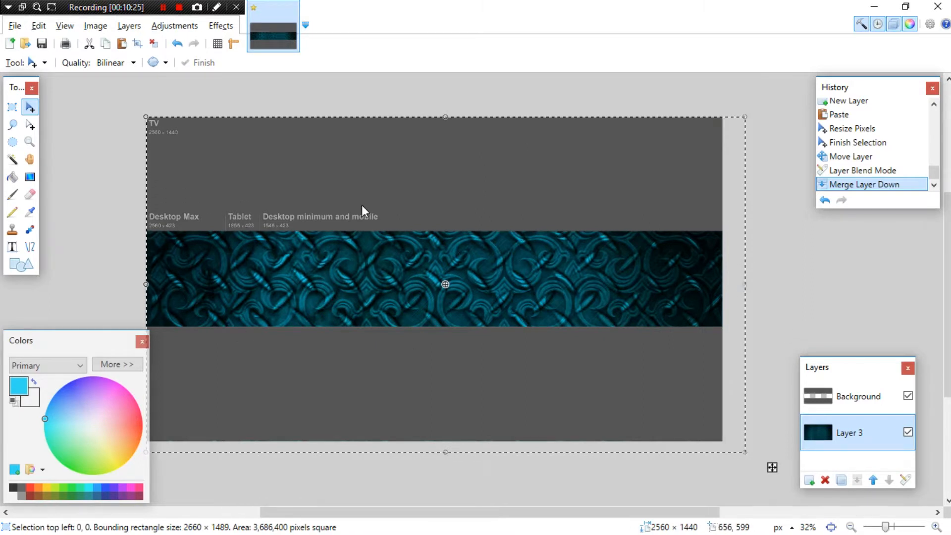
{"action": "key", "text": "alt+Tab"}
{"action": "key", "text": "alt+Tab"}
{"action": "key", "text": "alt+Tab"}
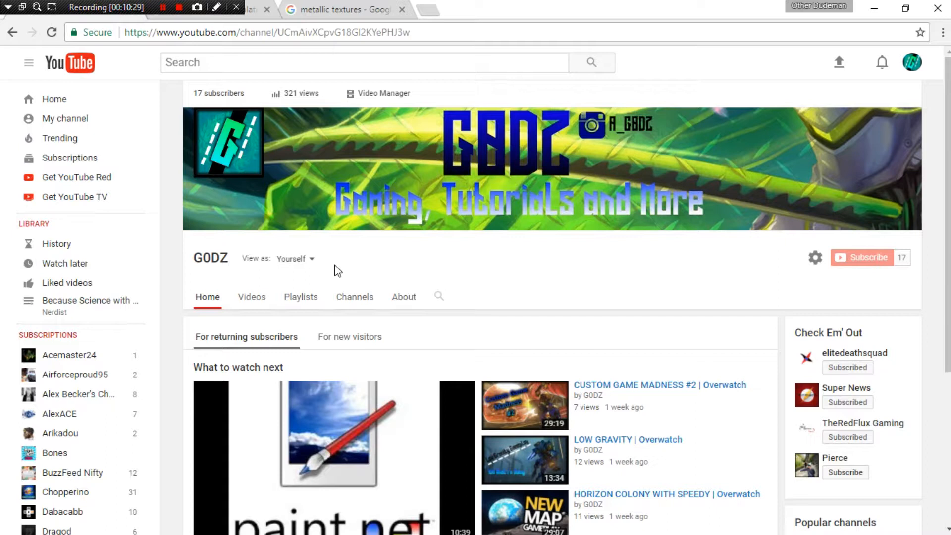
{"action": "mouse_move", "coordinate": [719, 160]}
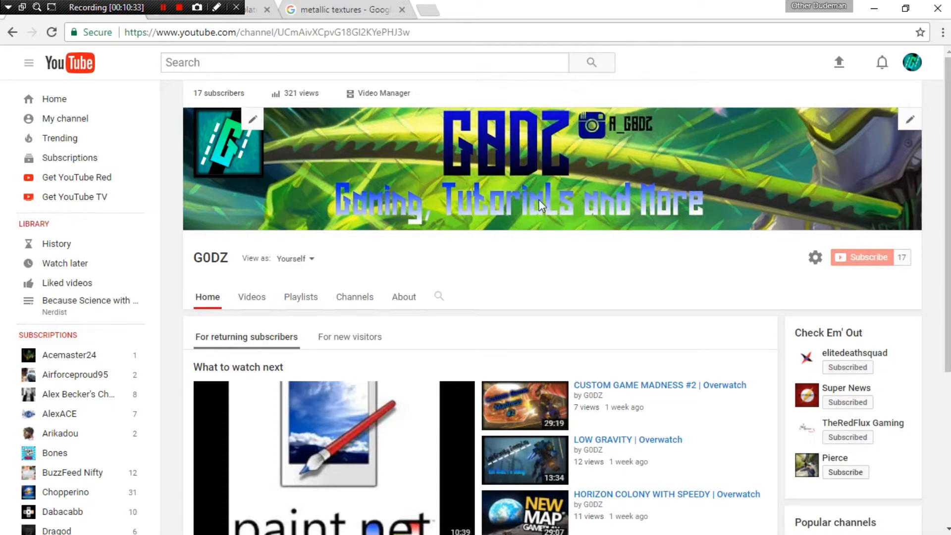
{"action": "key", "text": "alt+Tab"}
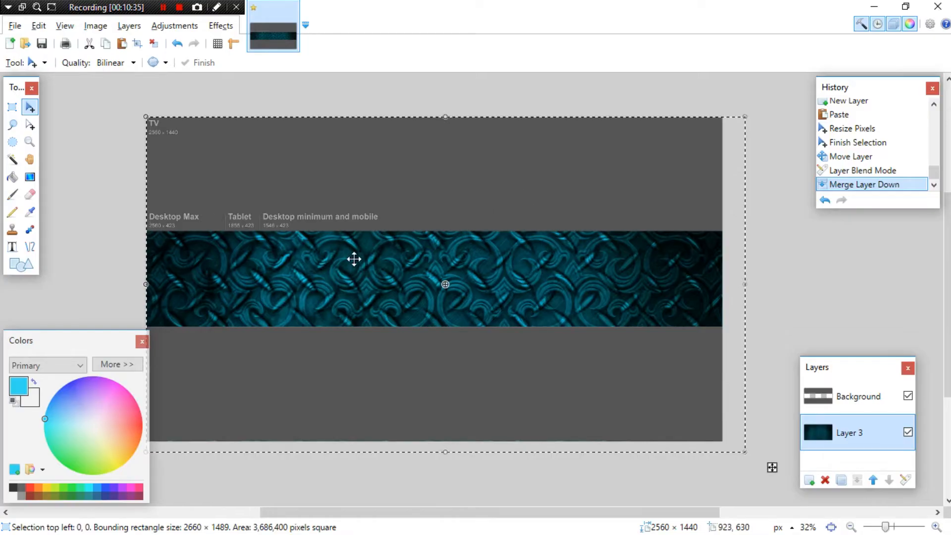
- Add a new layer above the merged background and enter the title "SAMPLE TEXT" on the banner band
{"action": "left_click", "coordinate": [802, 242]}
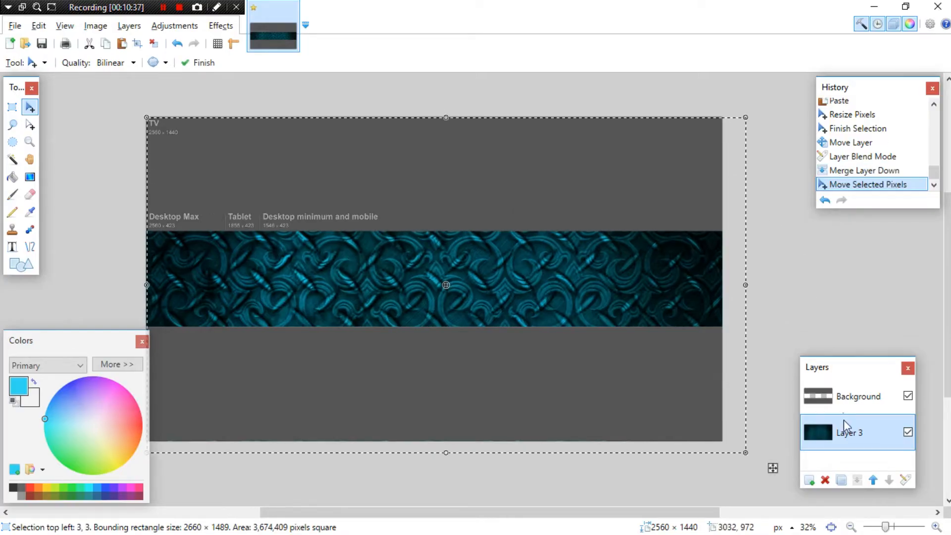
{"action": "left_click", "coordinate": [809, 480]}
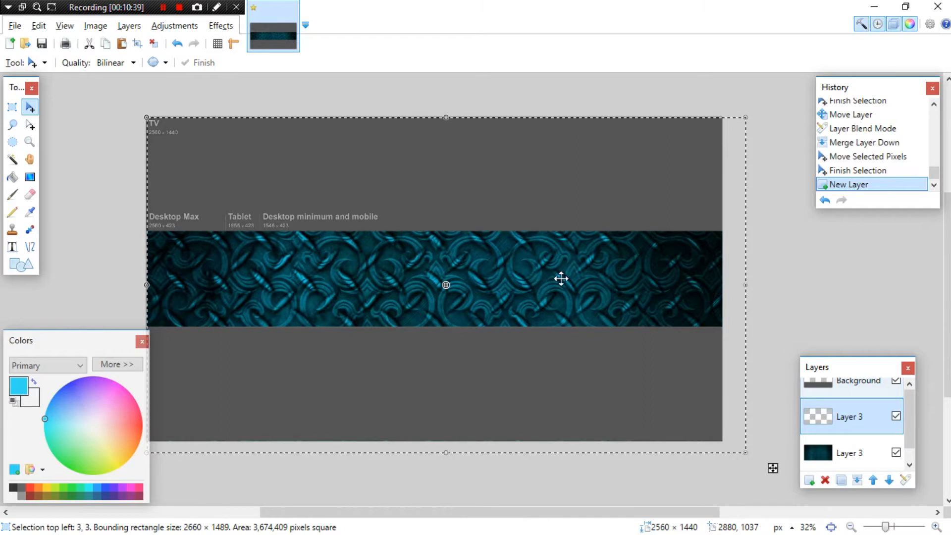
{"action": "left_click", "coordinate": [12, 247]}
{"action": "left_click", "coordinate": [374, 262]}
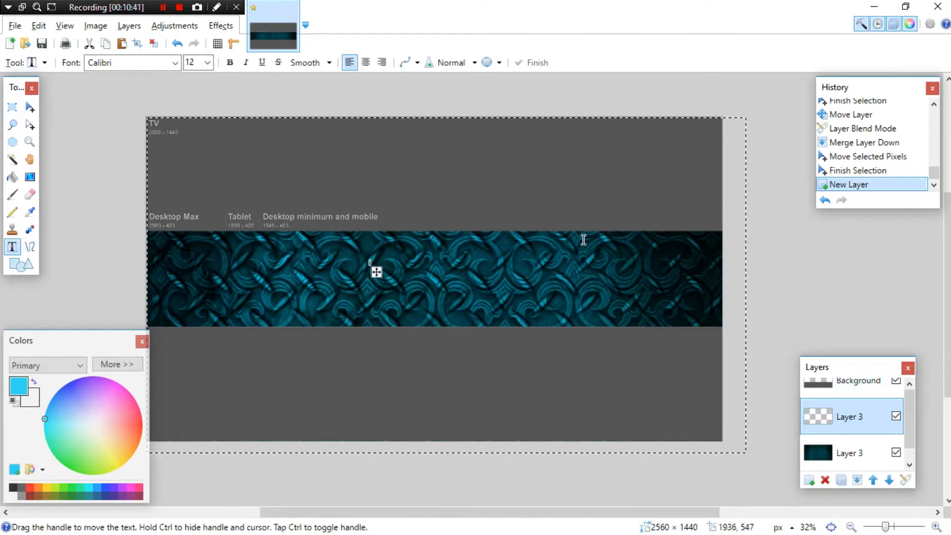
{"action": "type", "text": "Bo"}
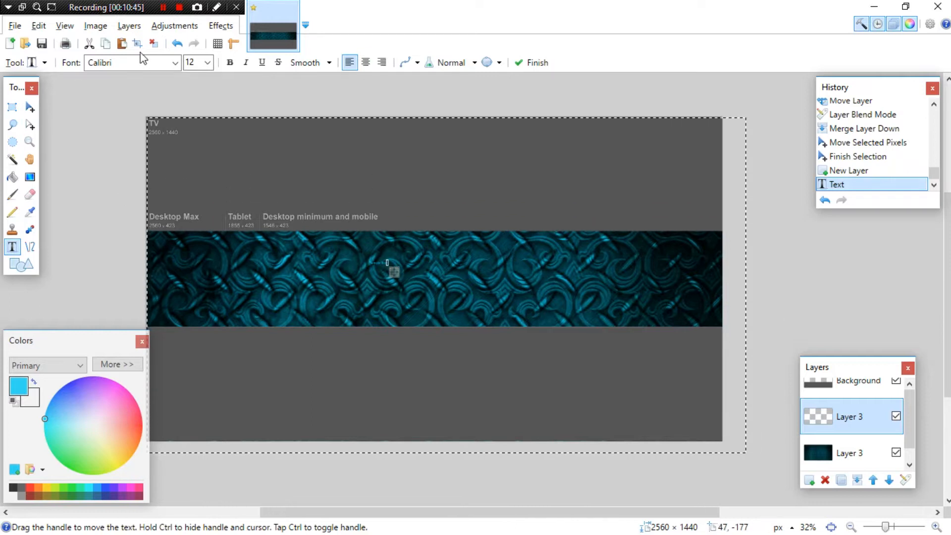
- Set the title's font to Edge Racer Laser 2 and its size to 216
{"action": "left_click", "coordinate": [133, 65]}
{"action": "scroll", "coordinate": [185, 260], "scroll_direction": "down", "scroll_amount": 7}
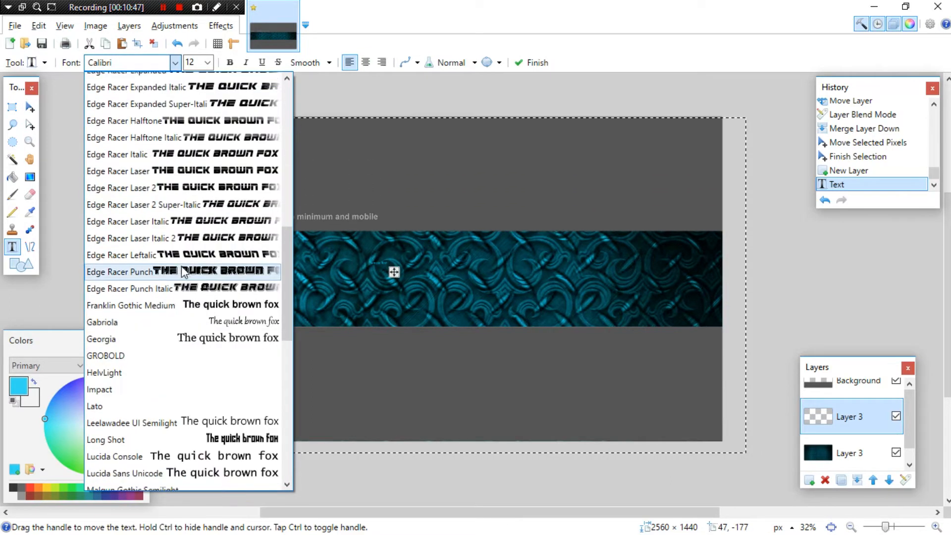
{"action": "left_click", "coordinate": [183, 222]}
{"action": "left_click", "coordinate": [207, 62]}
{"action": "left_click", "coordinate": [198, 228]}
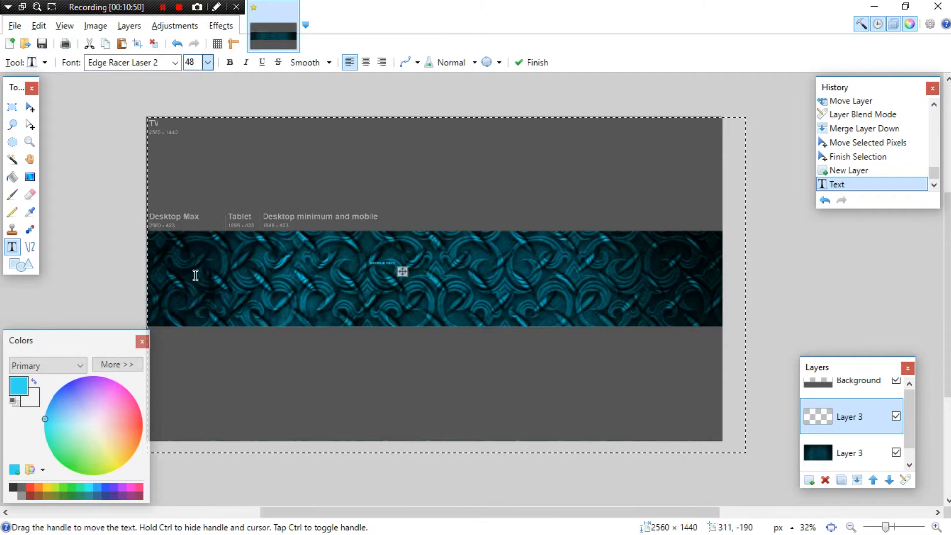
{"action": "left_click", "coordinate": [207, 63]}
{"action": "left_click", "coordinate": [208, 297]}
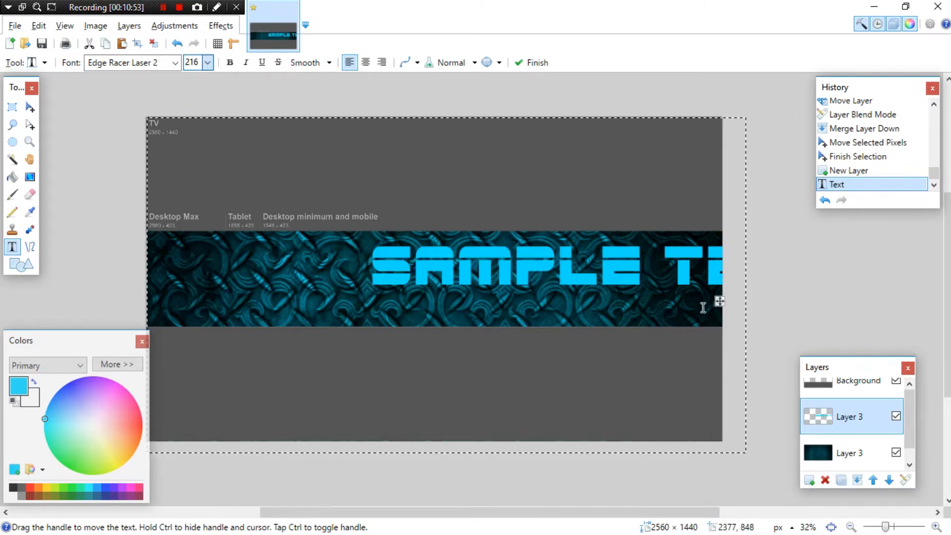
- Reposition the title within the banner band while trying font sizes 108 and 192
{"action": "left_click_drag", "start_coordinate": [718, 304], "coordinate": [542, 304]}
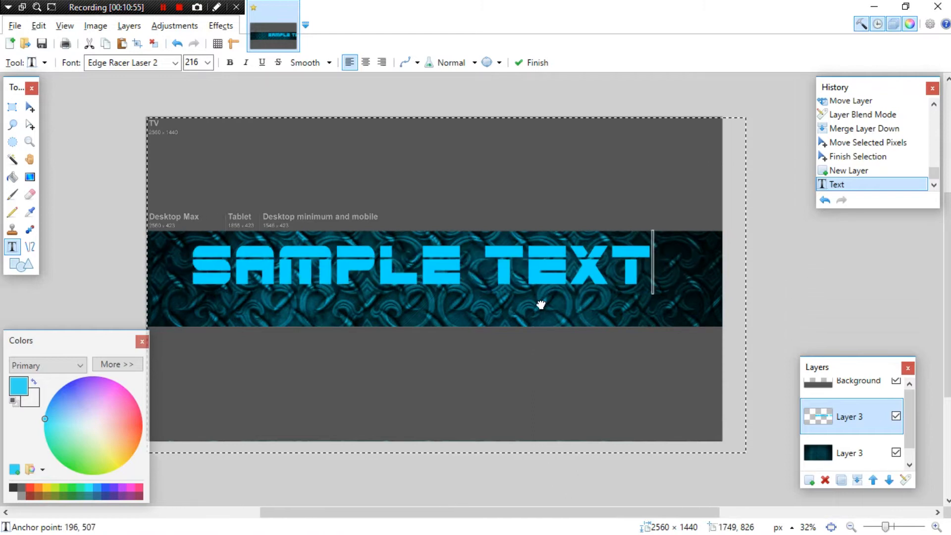
{"action": "left_click", "coordinate": [208, 63]}
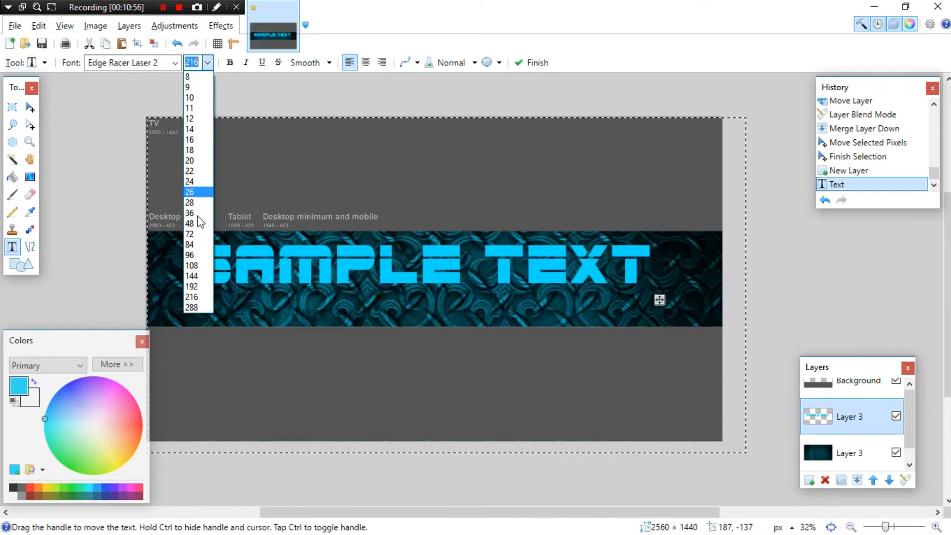
{"action": "left_click", "coordinate": [198, 265]}
{"action": "left_click_drag", "start_coordinate": [429, 286], "coordinate": [552, 272]}
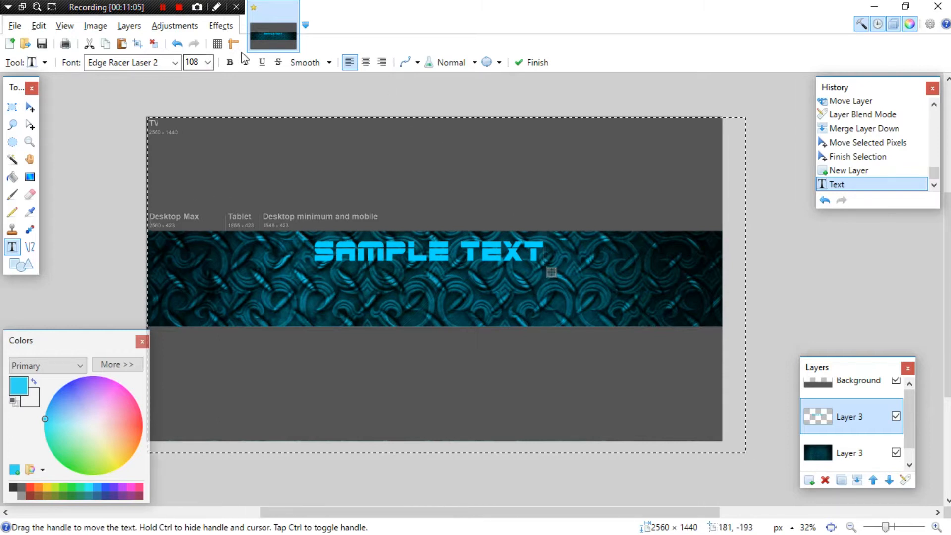
{"action": "left_click", "coordinate": [208, 63]}
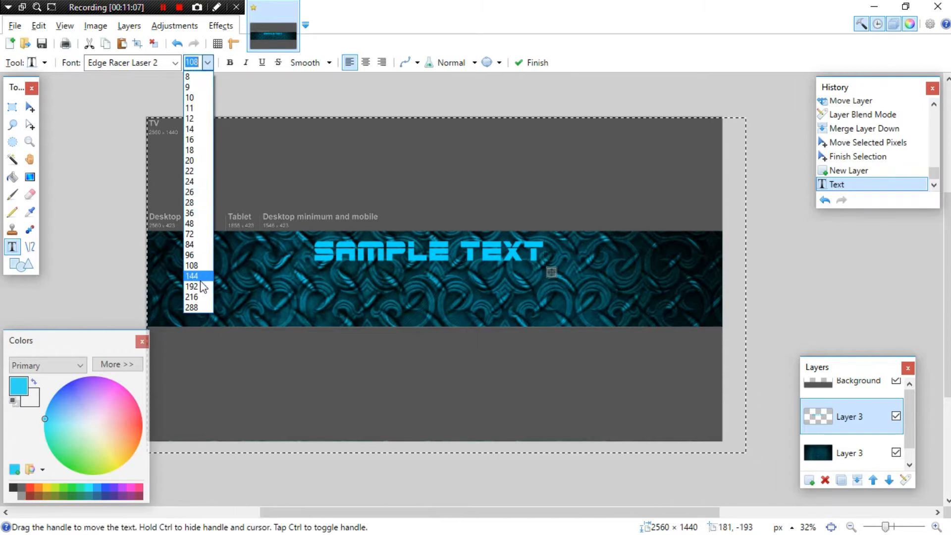
{"action": "left_click", "coordinate": [203, 287]}
{"action": "left_click_drag", "start_coordinate": [720, 285], "coordinate": [645, 280]}
- Set the title's font size to 144 and center it along the upper part of the banner band
{"action": "left_click", "coordinate": [210, 64]}
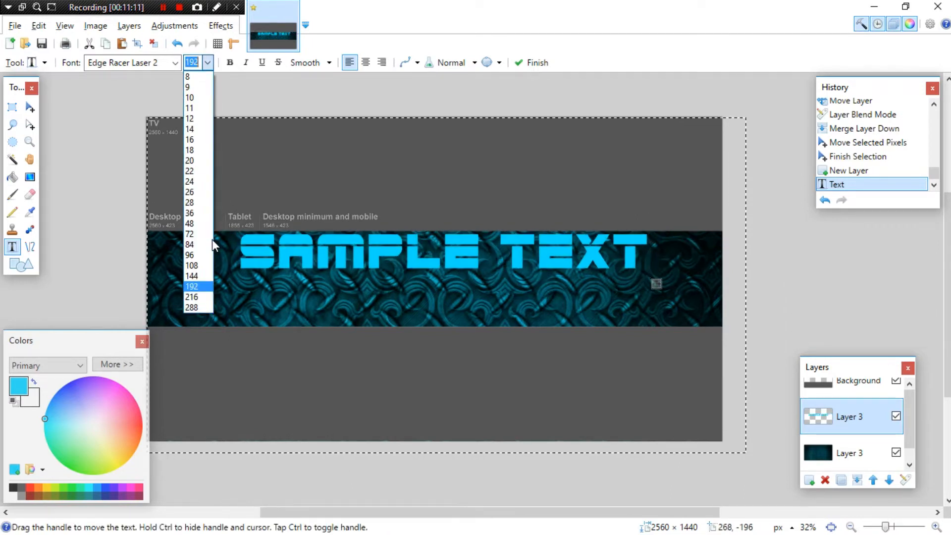
{"action": "left_click", "coordinate": [201, 267]}
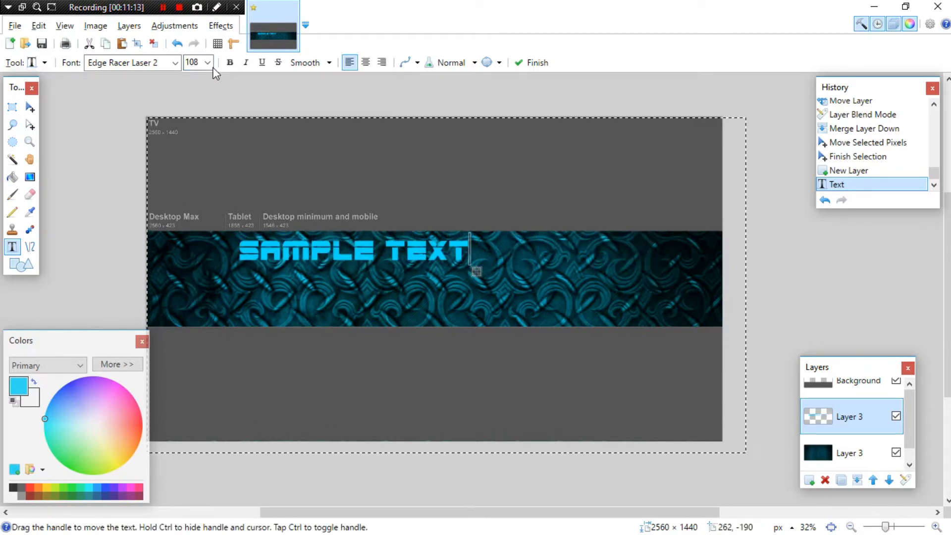
{"action": "left_click", "coordinate": [208, 63]}
{"action": "left_click", "coordinate": [193, 277]}
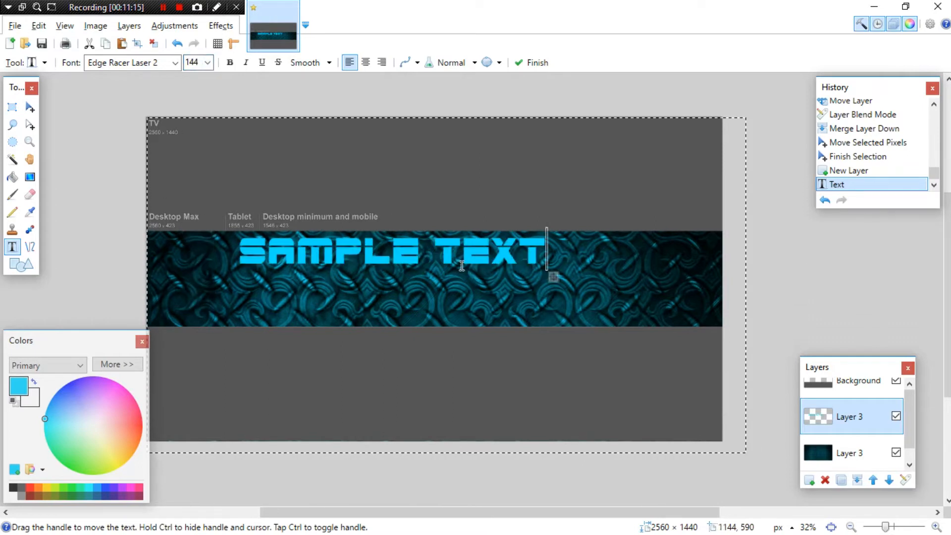
{"action": "left_click_drag", "start_coordinate": [555, 277], "coordinate": [590, 278]}
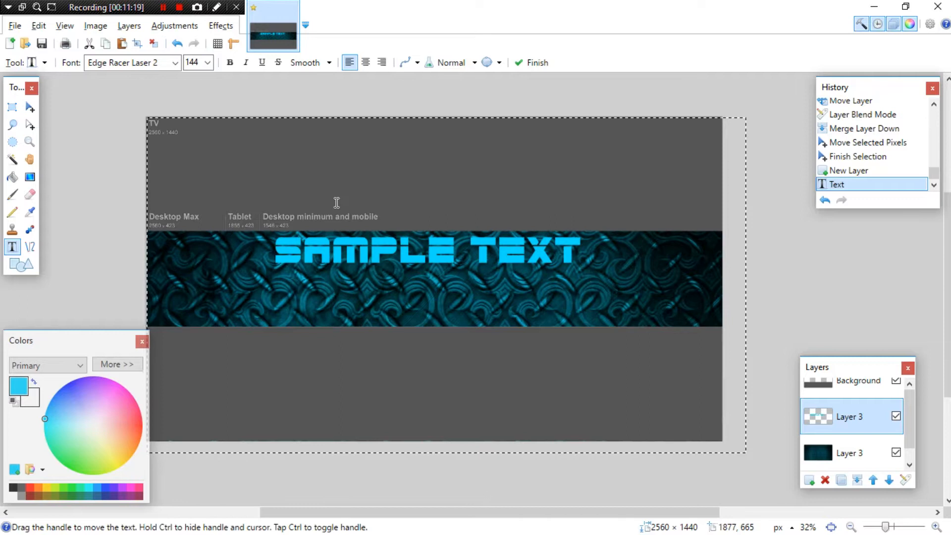
- Enter "SLOGAN TEXT" in red as a second text and move it beneath the title
{"action": "left_click", "coordinate": [436, 296]}
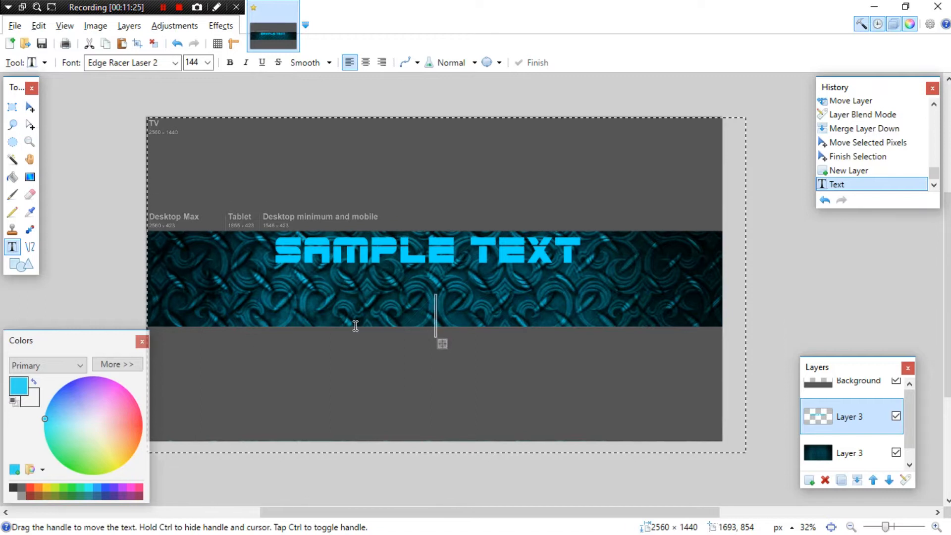
{"action": "left_click", "coordinate": [141, 416]}
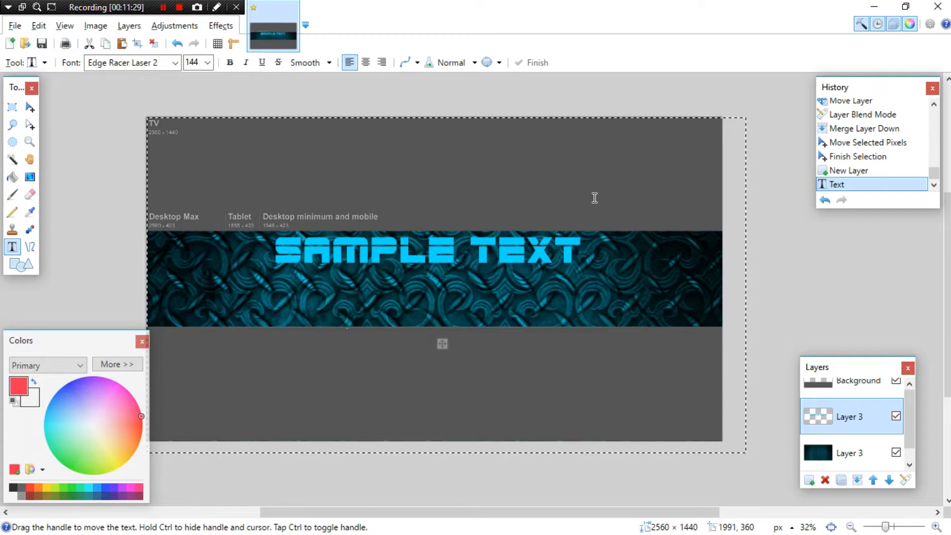
{"action": "type", "text": "SLOG"}
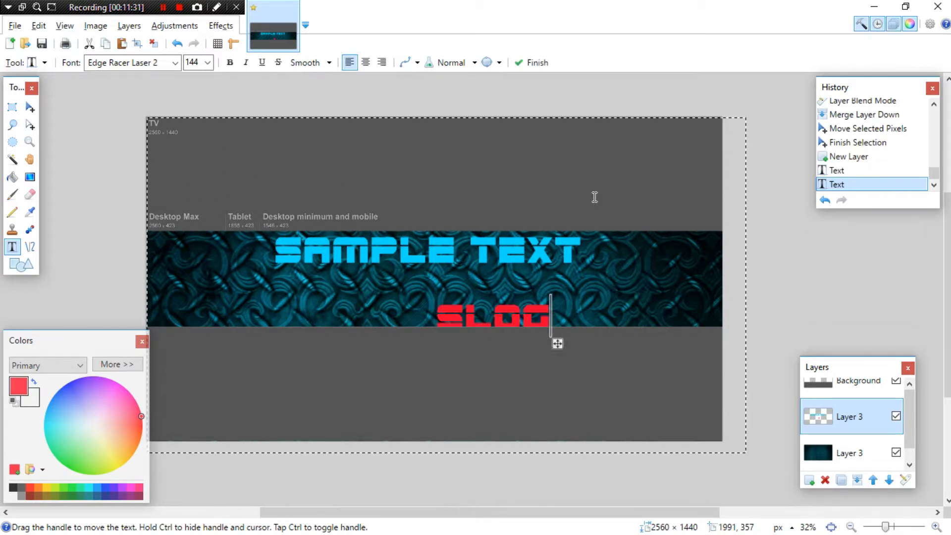
{"action": "type", "text": "AN TEXT"}
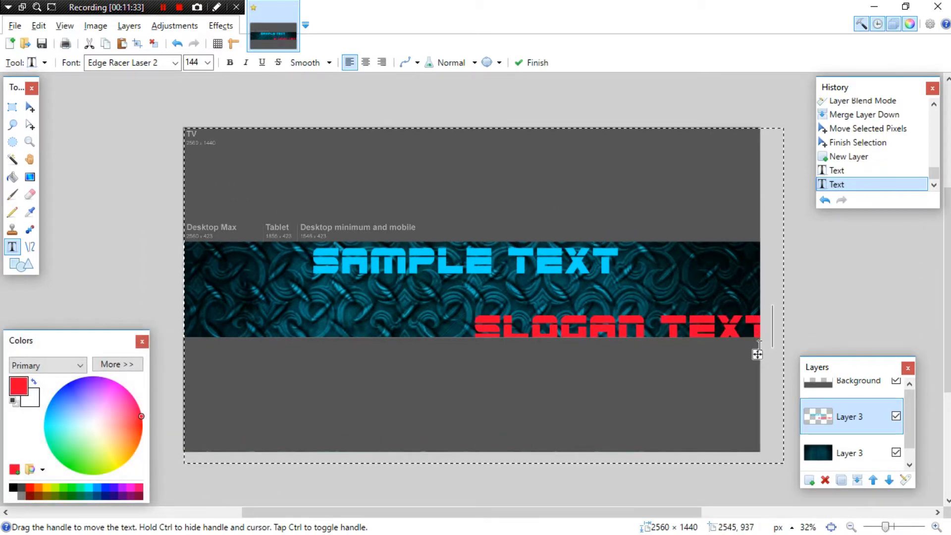
{"action": "left_click_drag", "start_coordinate": [757, 356], "coordinate": [592, 326]}
- Replace the red text with "THIS IS A SLOGAN"
{"action": "key", "text": "BackSpace"}
{"action": "key", "text": "BackSpace"}
{"action": "key", "text": "BackSpace"}
{"action": "key", "text": "BackSpace"}
{"action": "key", "text": "BackSpace"}
{"action": "key", "text": "BackSpace"}
{"action": "key", "text": "BackSpace"}
{"action": "key", "text": "BackSpace"}
{"action": "key", "text": "BackSpace"}
{"action": "key", "text": "BackSpace"}
{"action": "key", "text": "BackSpace"}
{"action": "type", "text": "THI"}
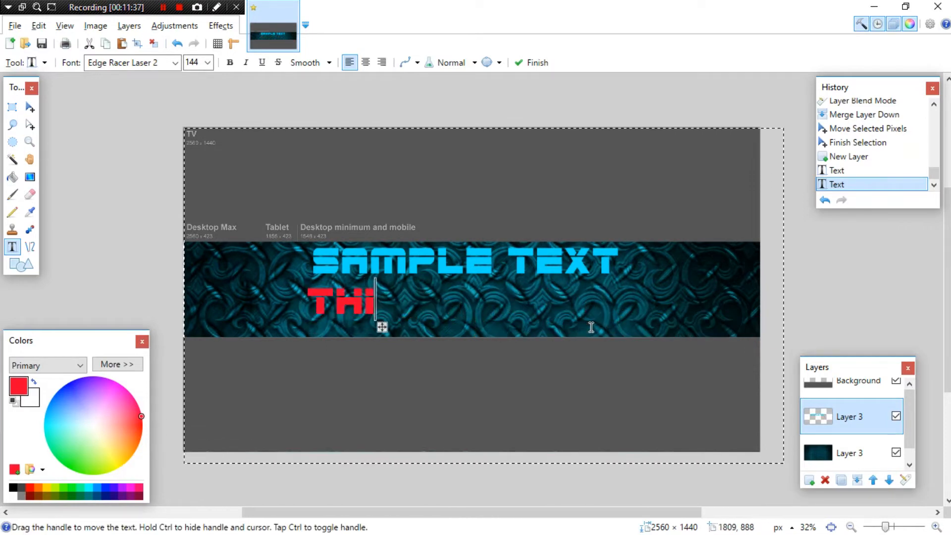
{"action": "type", "text": "S IS A SLOGAN"}
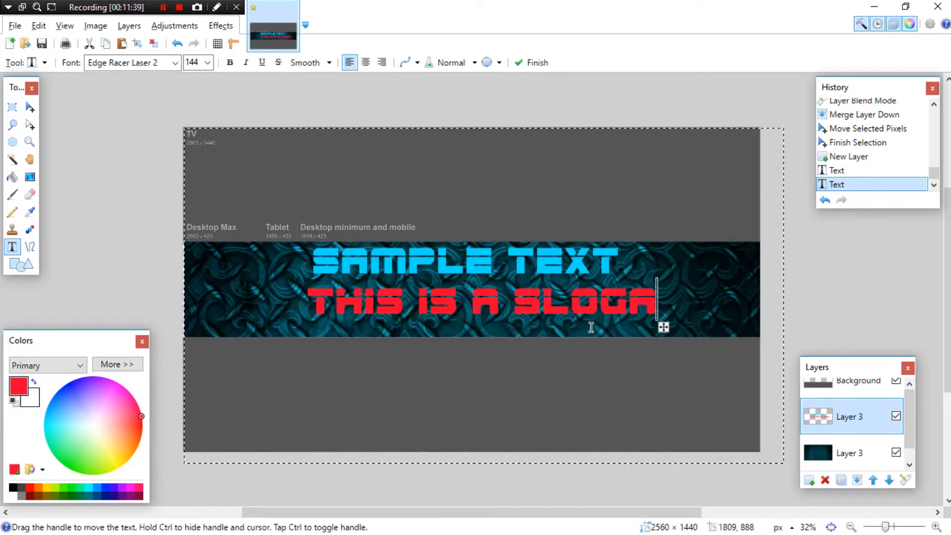
- Move the red slogan closer beneath the title and set its font size to 96
{"action": "left_click_drag", "start_coordinate": [691, 326], "coordinate": [628, 302]}
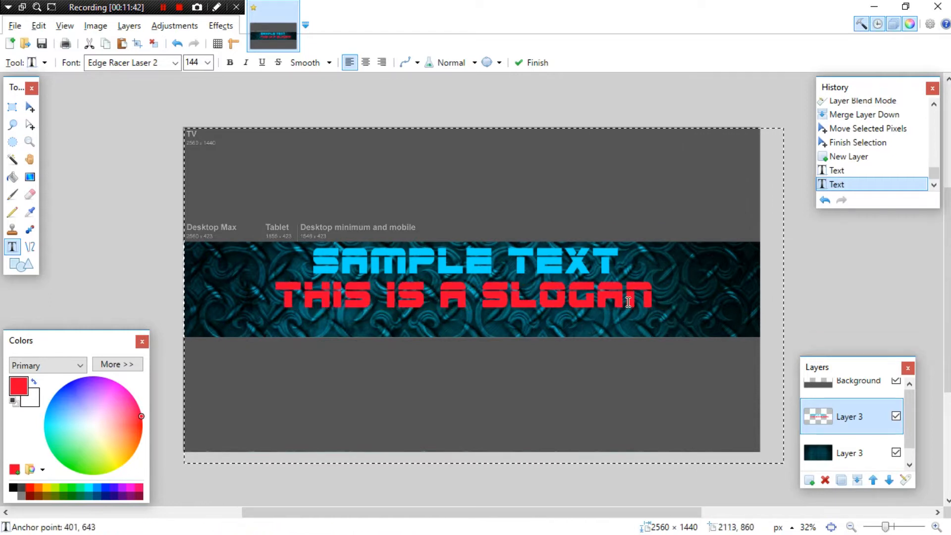
{"action": "left_click", "coordinate": [207, 62]}
{"action": "left_click", "coordinate": [190, 255]}
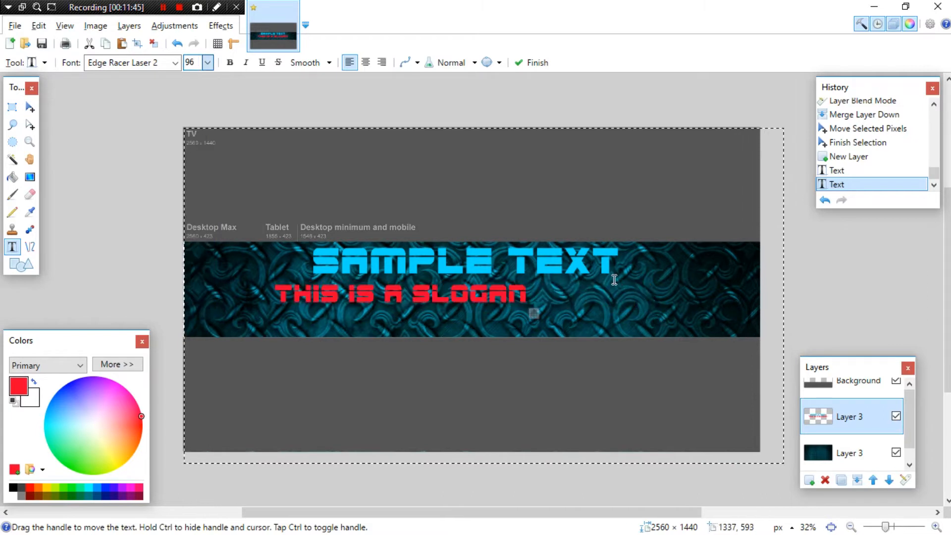
- Center the red slogan beneath the title and select all the title's letters with the Magic Wand
{"action": "left_click_drag", "start_coordinate": [534, 313], "coordinate": [603, 310]}
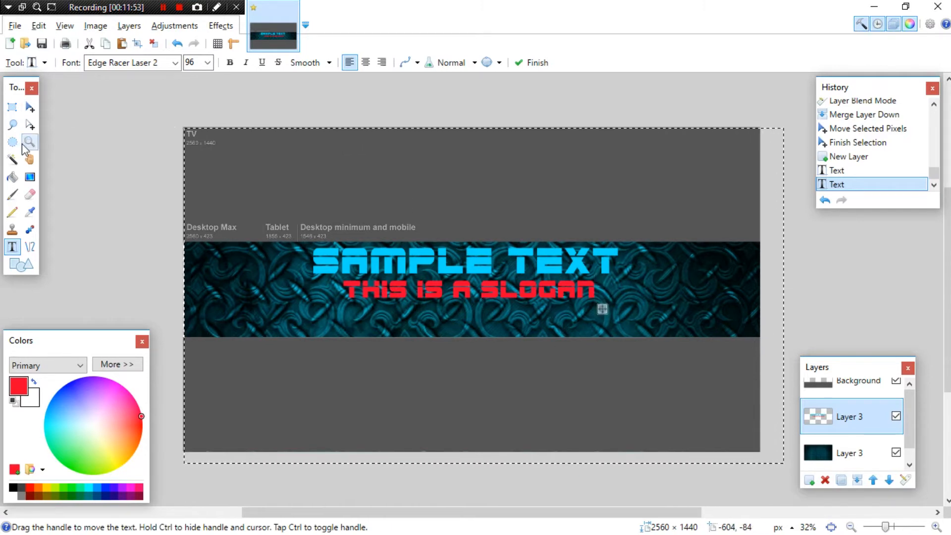
{"action": "left_click", "coordinate": [13, 159]}
{"action": "left_click", "coordinate": [332, 261]}
{"action": "left_click", "coordinate": [319, 252]}
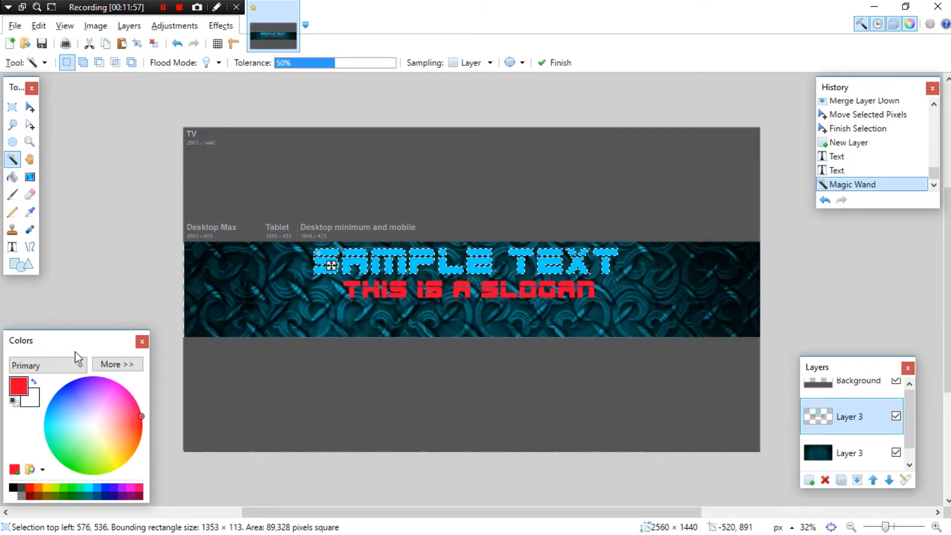
- Set the primary color to blue and the secondary color to light blue
{"action": "left_click", "coordinate": [33, 381]}
{"action": "left_click_drag", "start_coordinate": [89, 419], "coordinate": [43, 358]}
{"action": "left_click", "coordinate": [34, 394]}
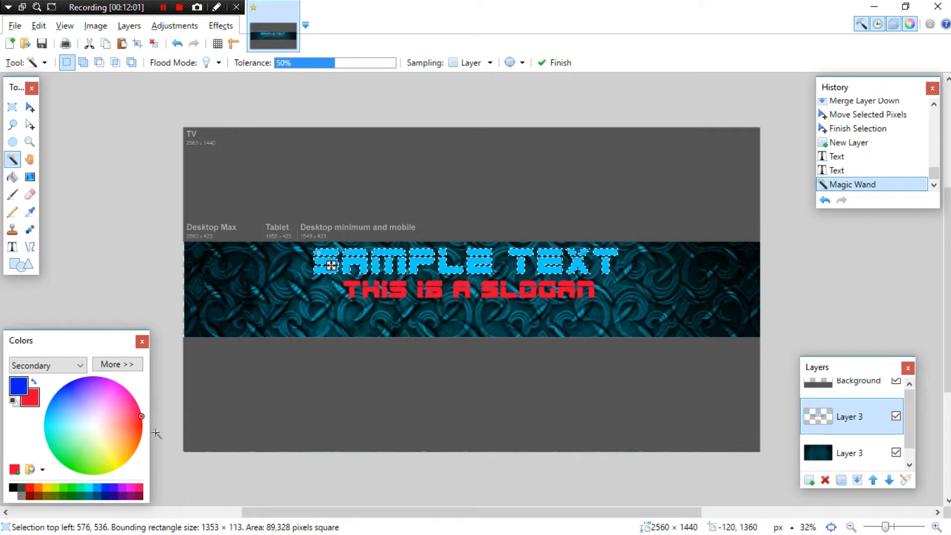
{"action": "left_click", "coordinate": [47, 410]}
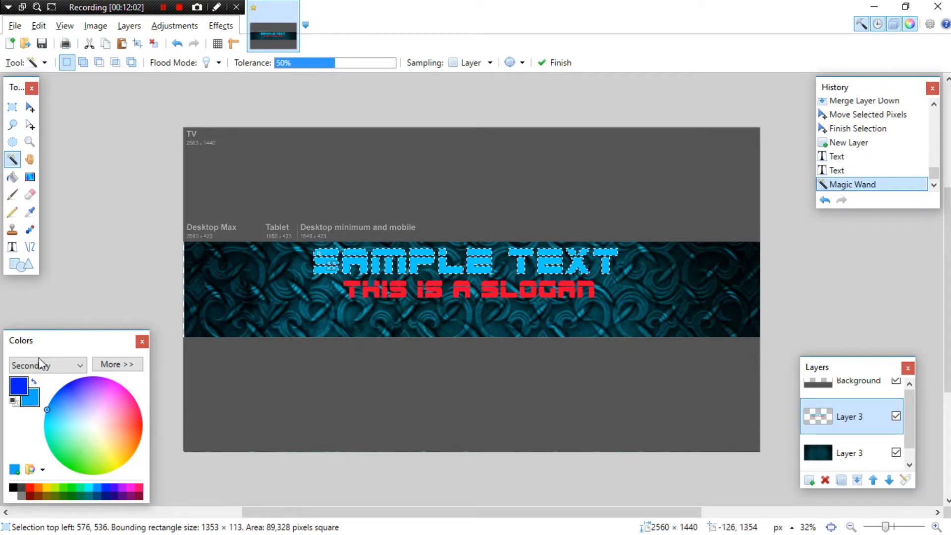
{"action": "left_click", "coordinate": [491, 256]}
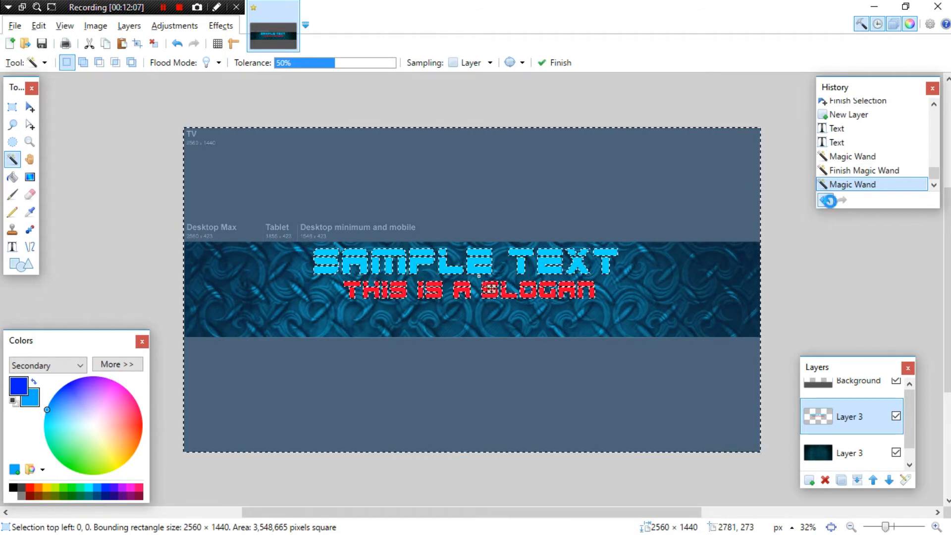
{"action": "left_click", "coordinate": [826, 200]}
{"action": "left_click", "coordinate": [825, 200]}
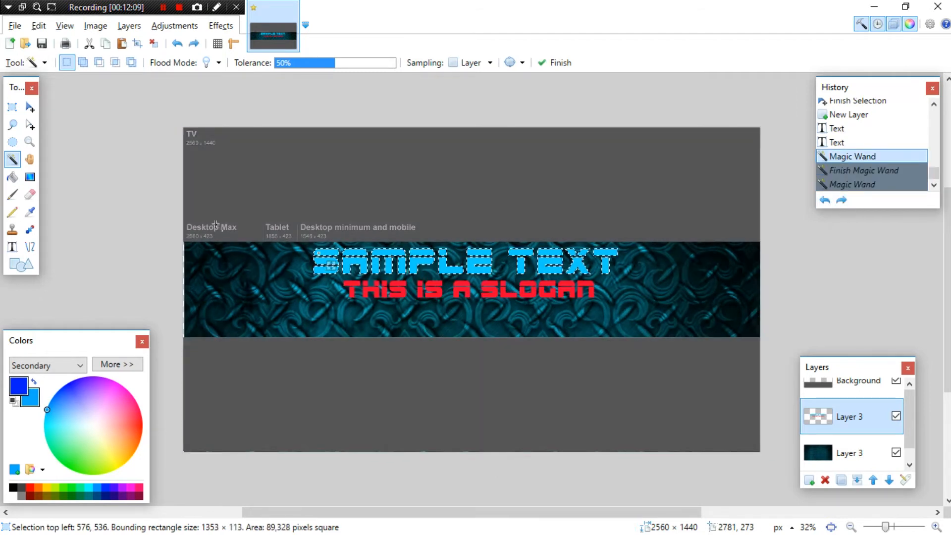
- Adjust the gradient colors to deep blue and cyan and fill the selected title with a vertical linear gradient, blue above and cyan below
{"action": "left_click", "coordinate": [30, 178]}
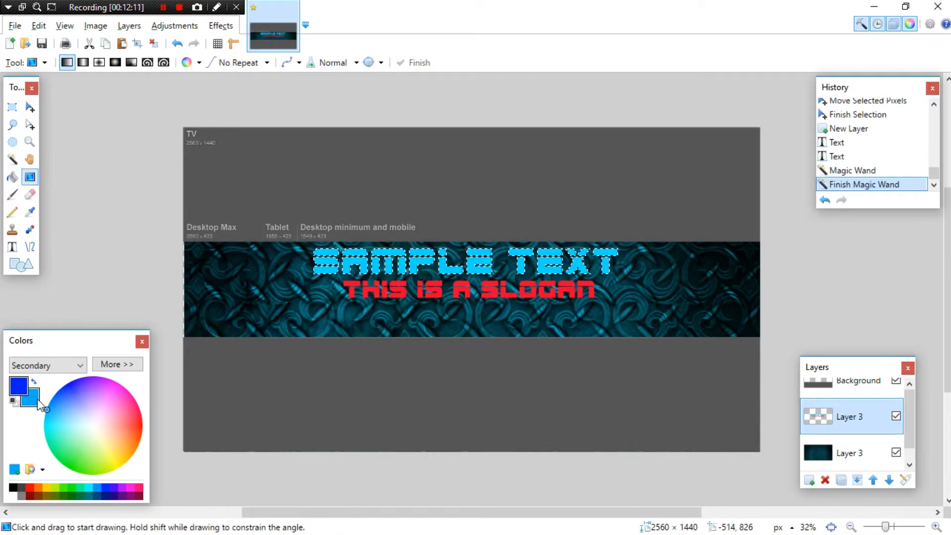
{"action": "left_click", "coordinate": [65, 387]}
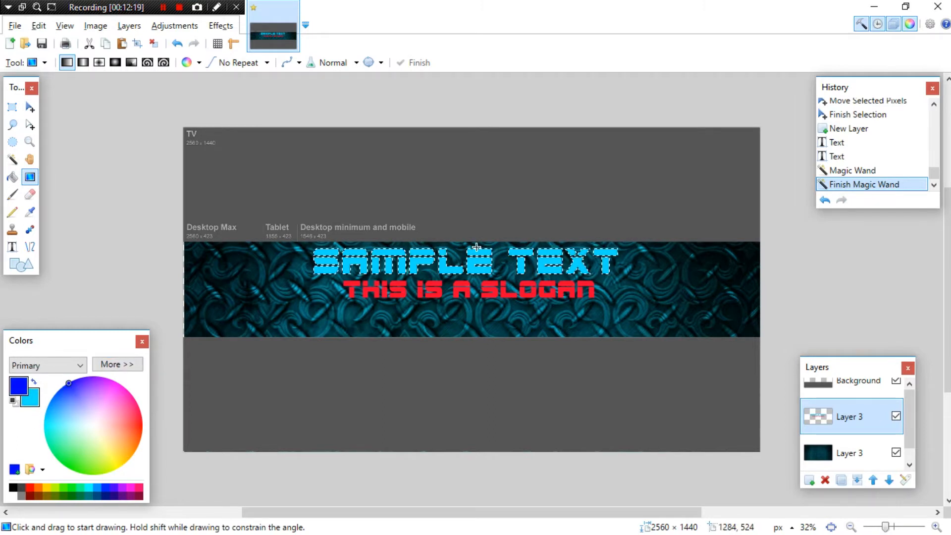
{"action": "left_click_drag", "start_coordinate": [476, 246], "coordinate": [476, 274]}
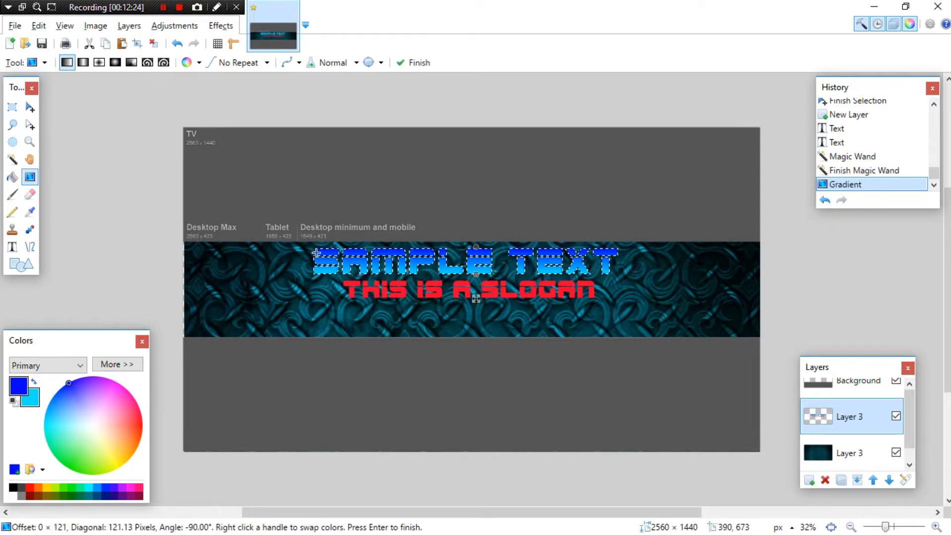
- Select the slogan's letters with the Magic Wand and fill them with the same vertical blue-to-cyan linear gradient
{"action": "left_click", "coordinate": [12, 159]}
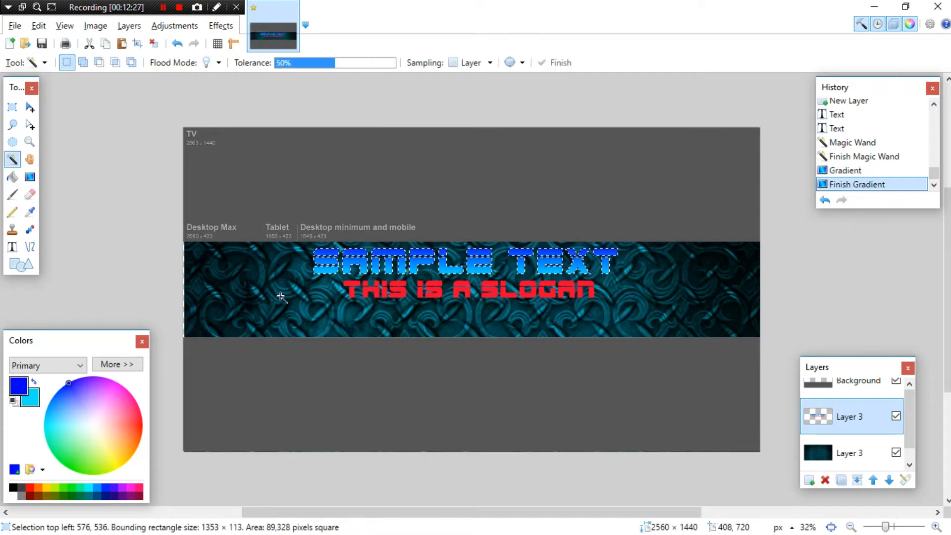
{"action": "left_click", "coordinate": [356, 283]}
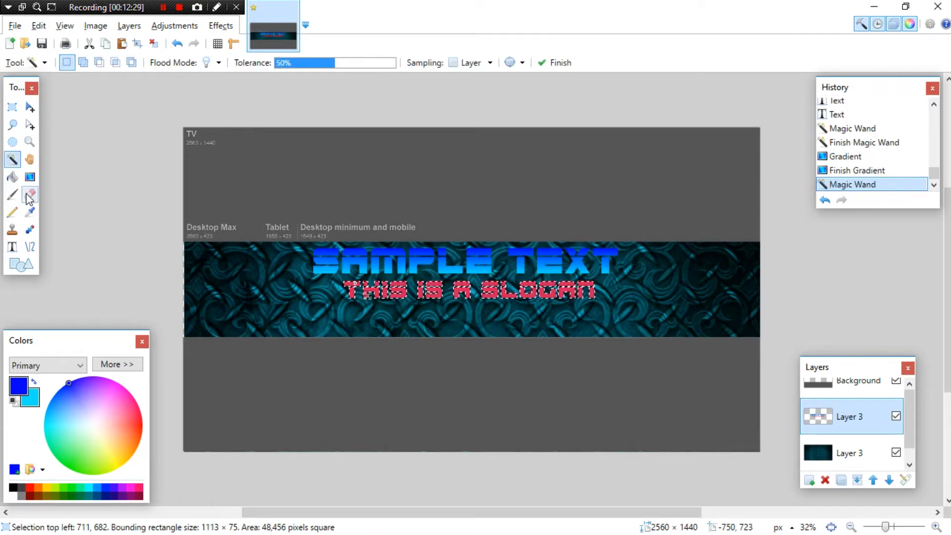
{"action": "key", "text": "g"}
{"action": "left_click_drag", "start_coordinate": [476, 282], "coordinate": [476, 298]}
- Apply a blue Drop Shadow to the selected slogan with widening radius 11 and blur radius 24
{"action": "left_click", "coordinate": [221, 25]}
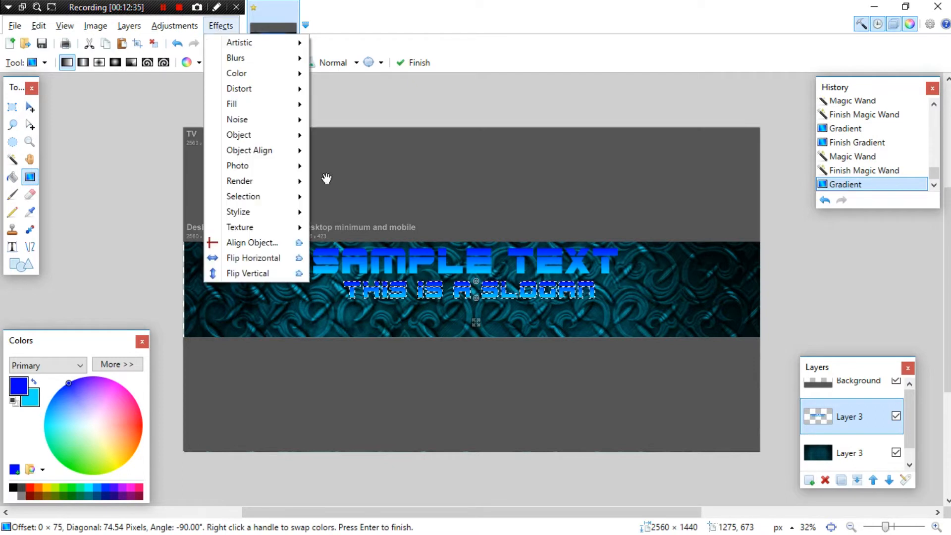
{"action": "mouse_move", "coordinate": [244, 141]}
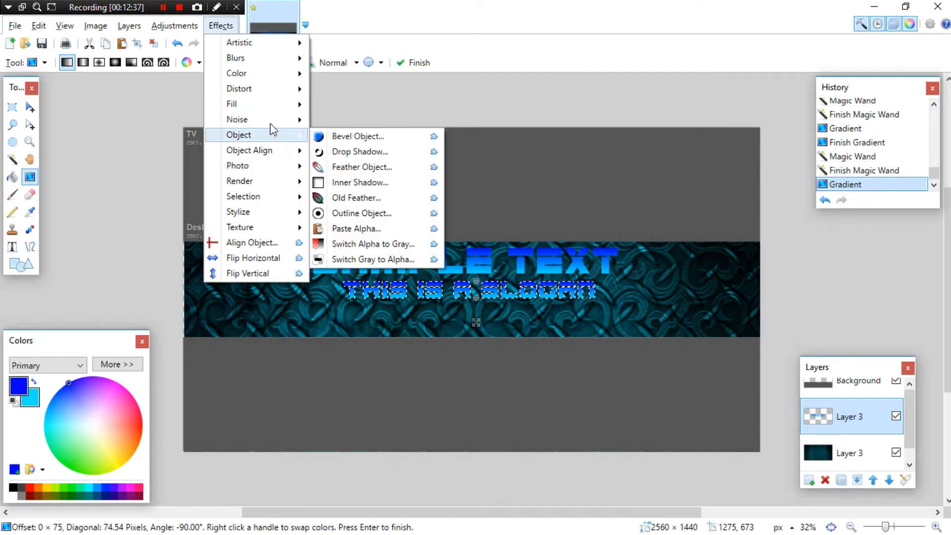
{"action": "left_click", "coordinate": [347, 151]}
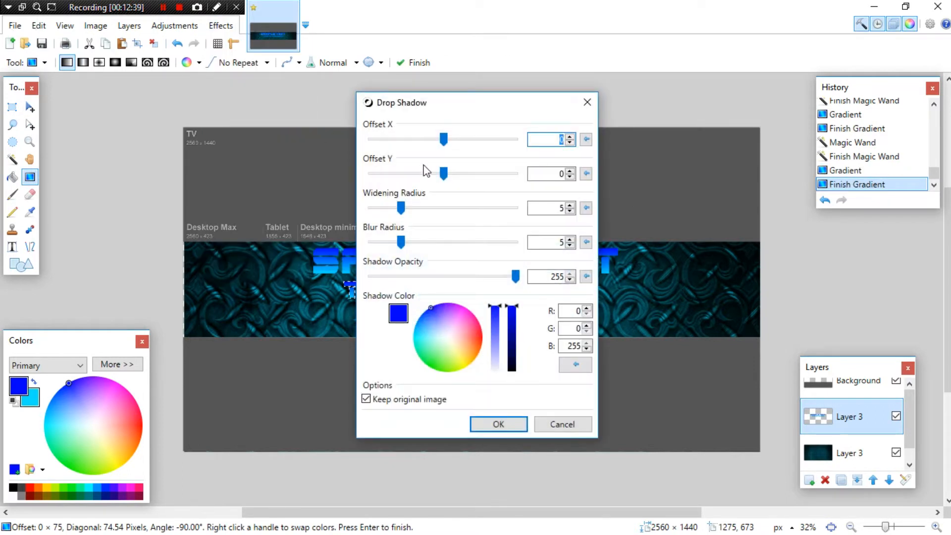
{"action": "left_click_drag", "start_coordinate": [401, 213], "coordinate": [434, 219]}
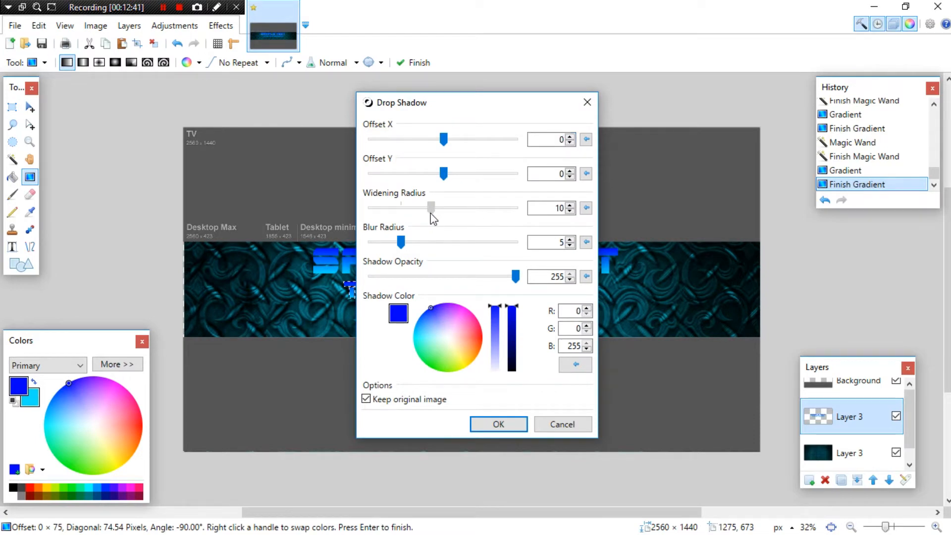
{"action": "left_click_drag", "start_coordinate": [403, 250], "coordinate": [516, 248]}
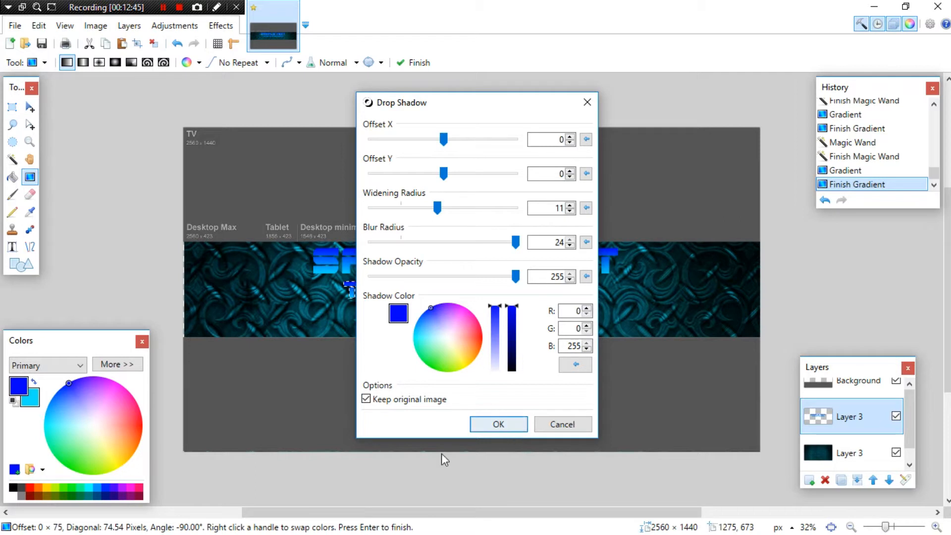
{"action": "left_click", "coordinate": [498, 425]}
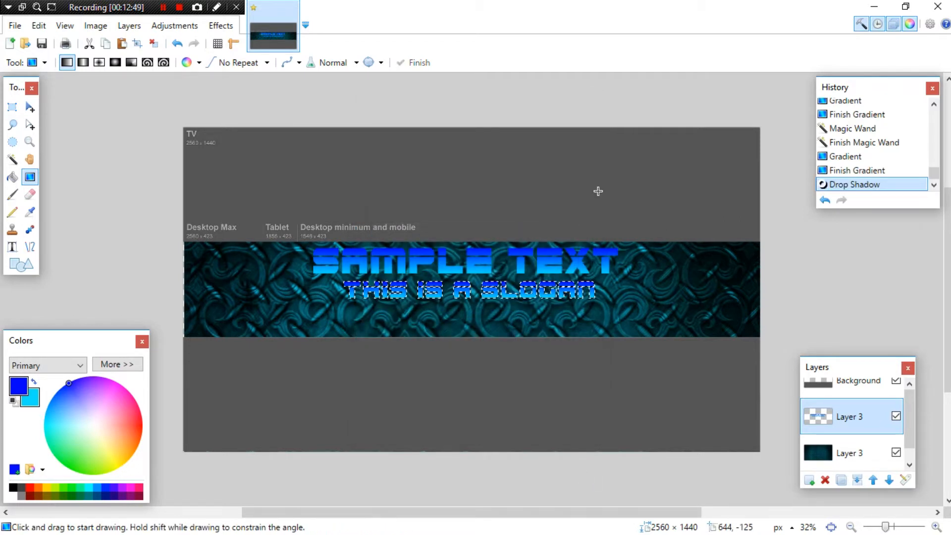
- Deselect the slogan and repeat the Drop Shadow effect on the whole text layer
{"action": "left_click", "coordinate": [153, 46]}
{"action": "left_click", "coordinate": [221, 25]}
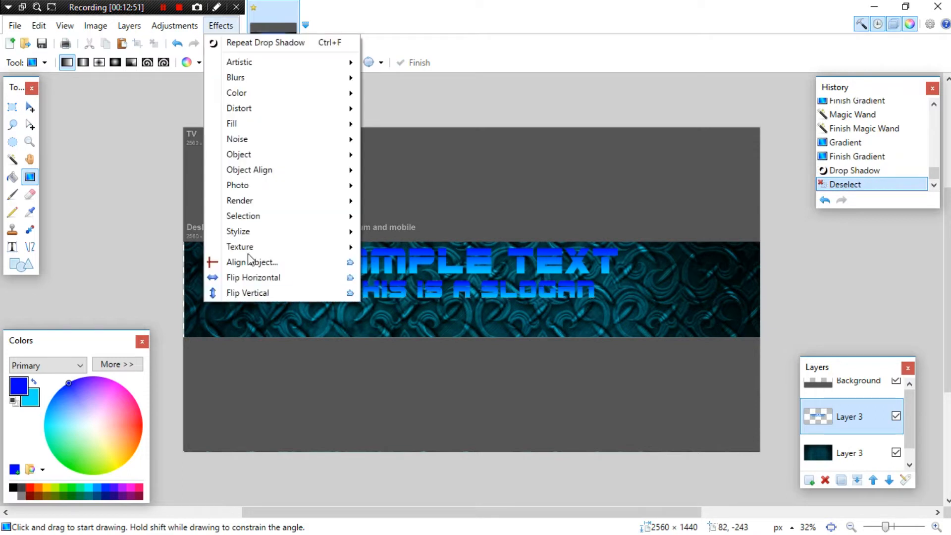
{"action": "left_click", "coordinate": [247, 41]}
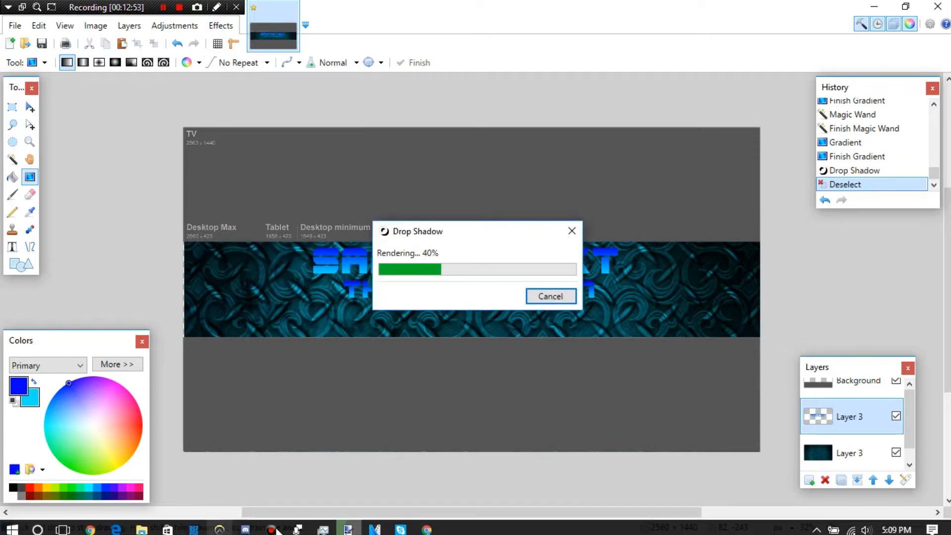
- Switch to Chrome, look through the paint.net forum's Plugin Packs list in a new tab, and return to paint.net
{"action": "left_click", "coordinate": [427, 526]}
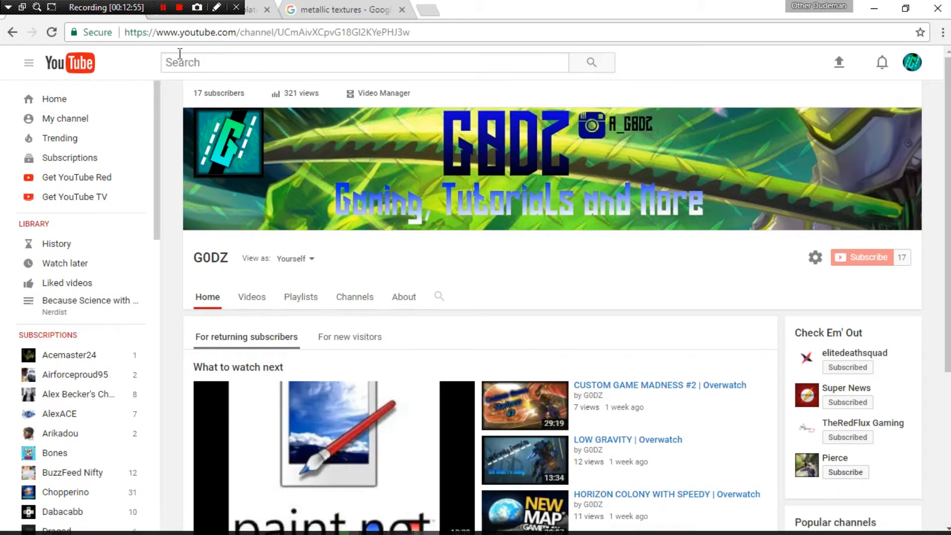
{"action": "key", "text": "ctrl+t"}
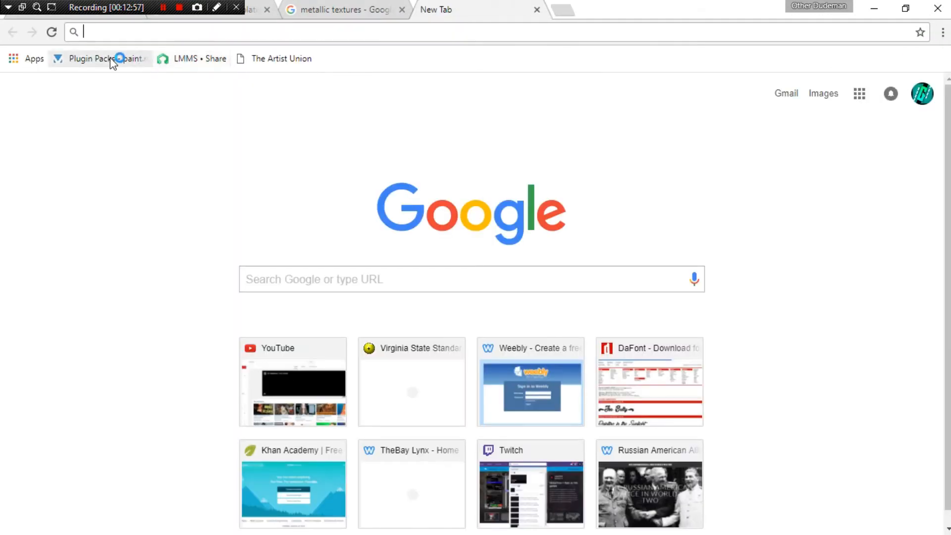
{"action": "left_click", "coordinate": [114, 59]}
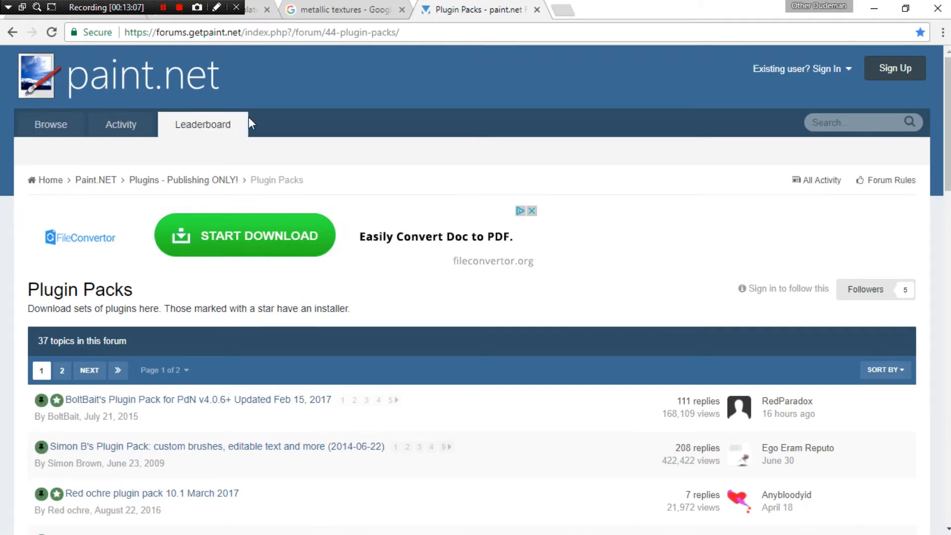
{"action": "scroll", "coordinate": [129, 366], "scroll_direction": "down", "scroll_amount": 1}
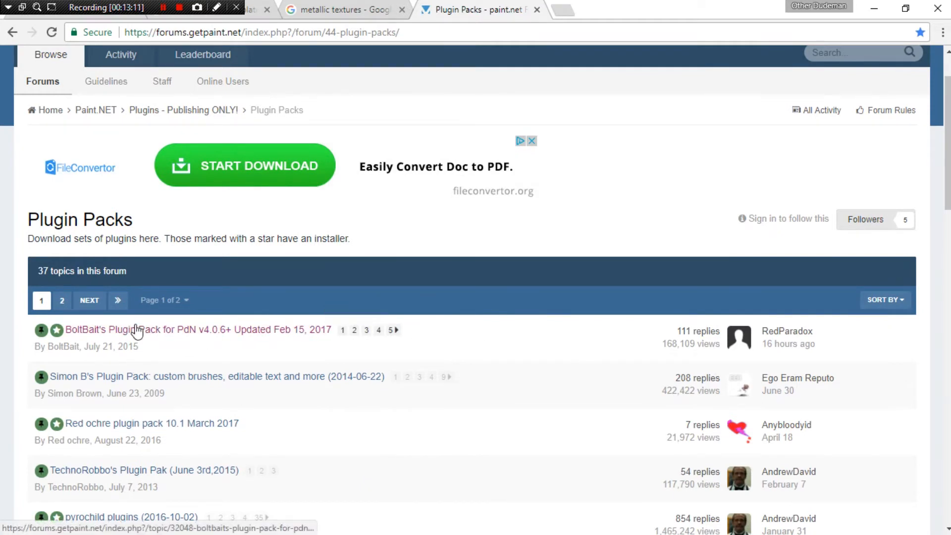
{"action": "scroll", "coordinate": [127, 308], "scroll_direction": "down", "scroll_amount": 18}
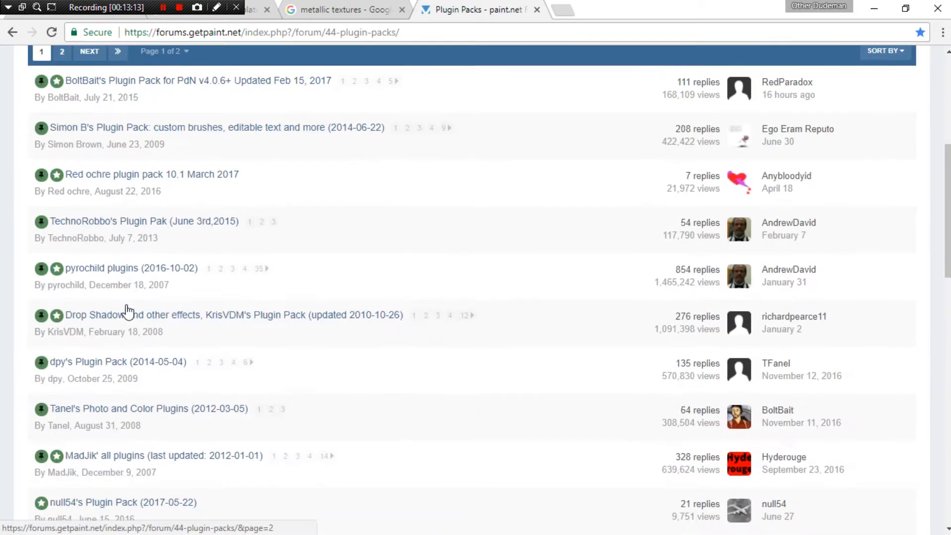
{"action": "scroll", "coordinate": [127, 308], "scroll_direction": "up", "scroll_amount": 12}
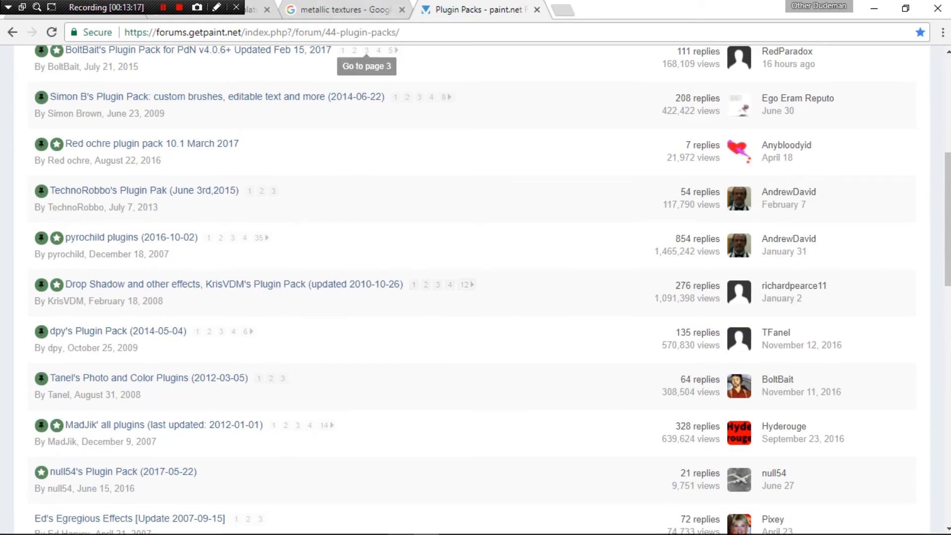
{"action": "left_click", "coordinate": [348, 526]}
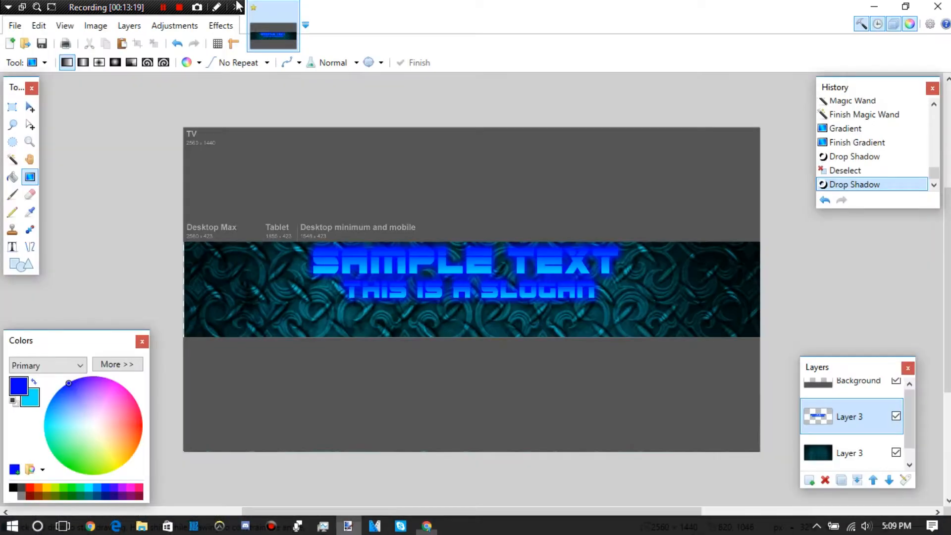
{"action": "left_click", "coordinate": [224, 29]}
{"action": "left_click", "coordinate": [174, 31]}
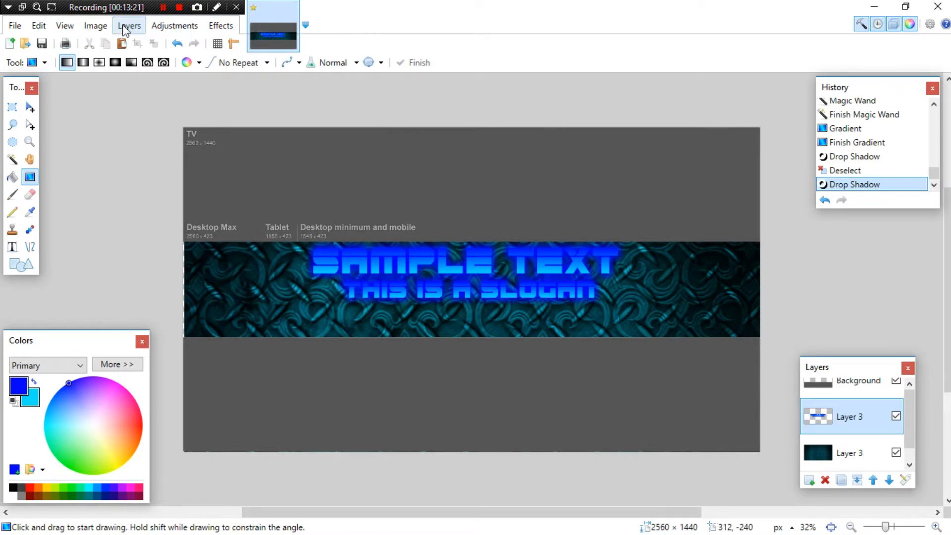
{"action": "left_click", "coordinate": [178, 27]}
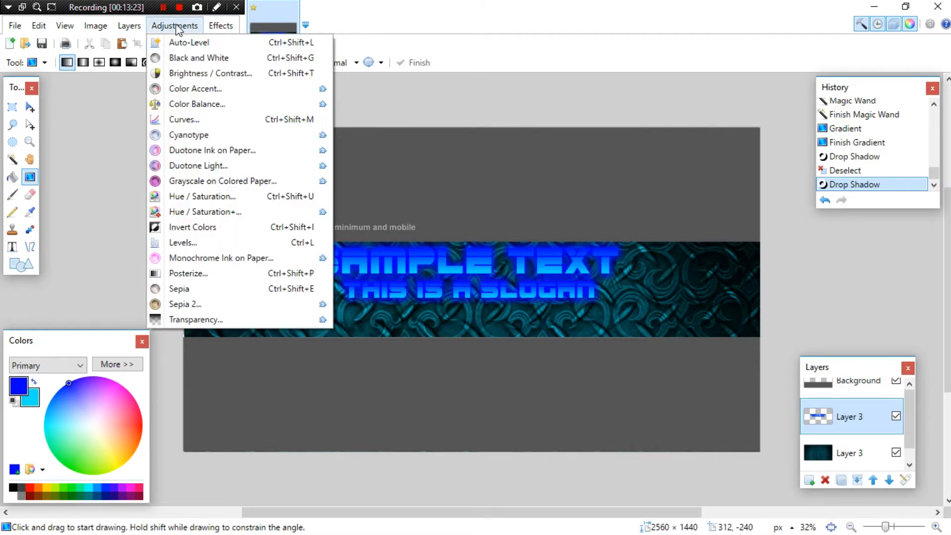
{"action": "mouse_move", "coordinate": [221, 26]}
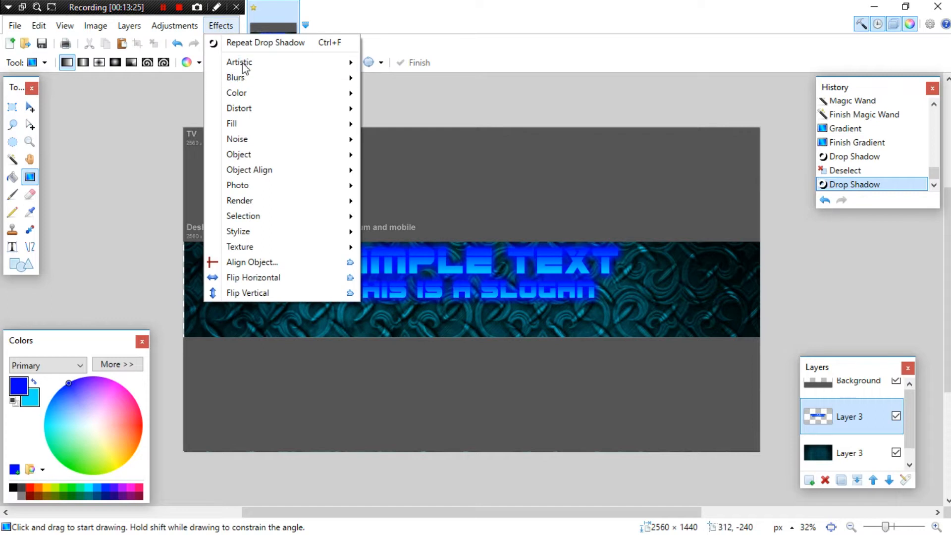
{"action": "mouse_move", "coordinate": [243, 68]}
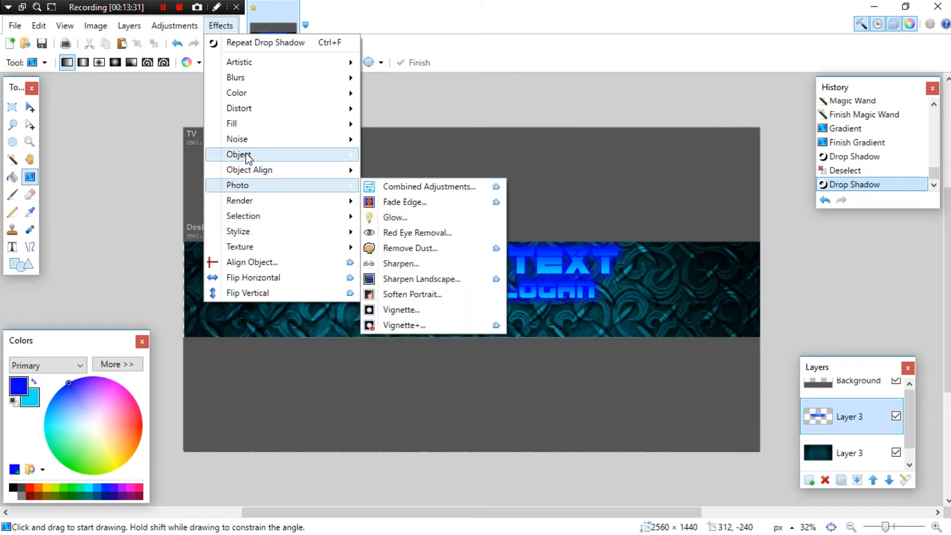
{"action": "left_click", "coordinate": [79, 183]}
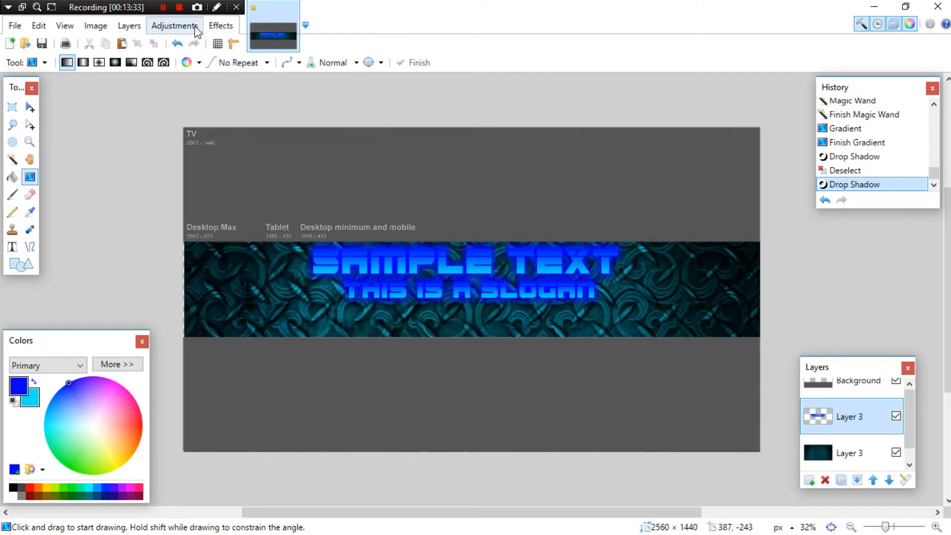
- Apply another Drop Shadow to the text layer with the shadow color set to black
{"action": "left_click", "coordinate": [220, 26]}
{"action": "mouse_move", "coordinate": [243, 156]}
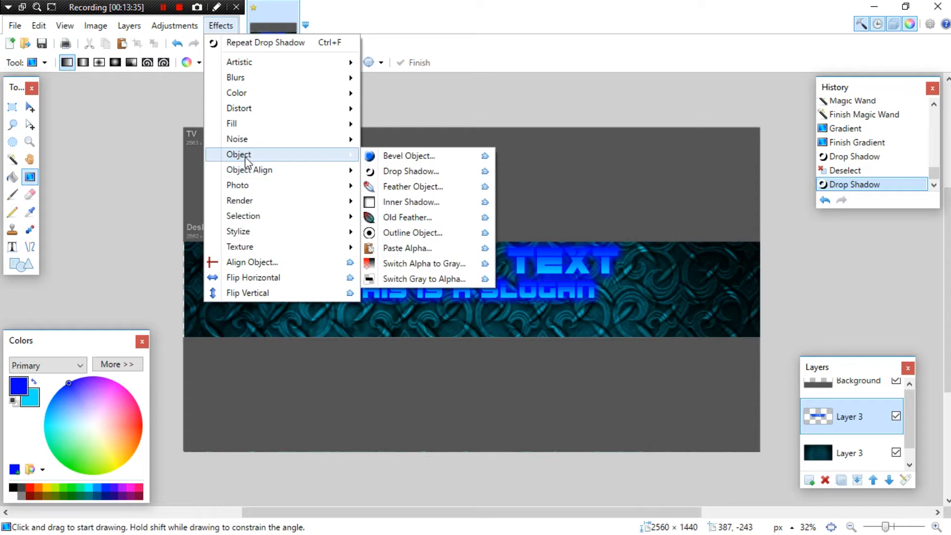
{"action": "left_click", "coordinate": [392, 173]}
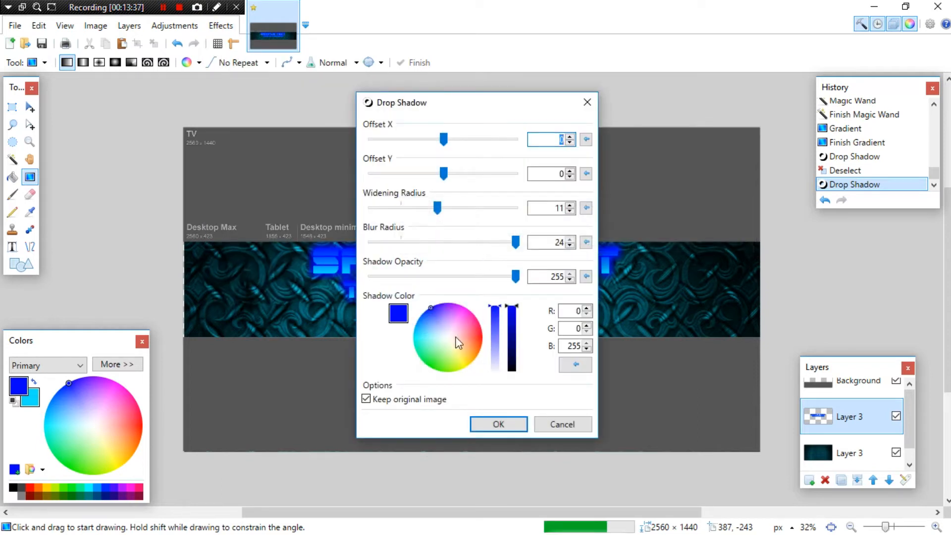
{"action": "left_click_drag", "start_coordinate": [513, 315], "coordinate": [524, 398]}
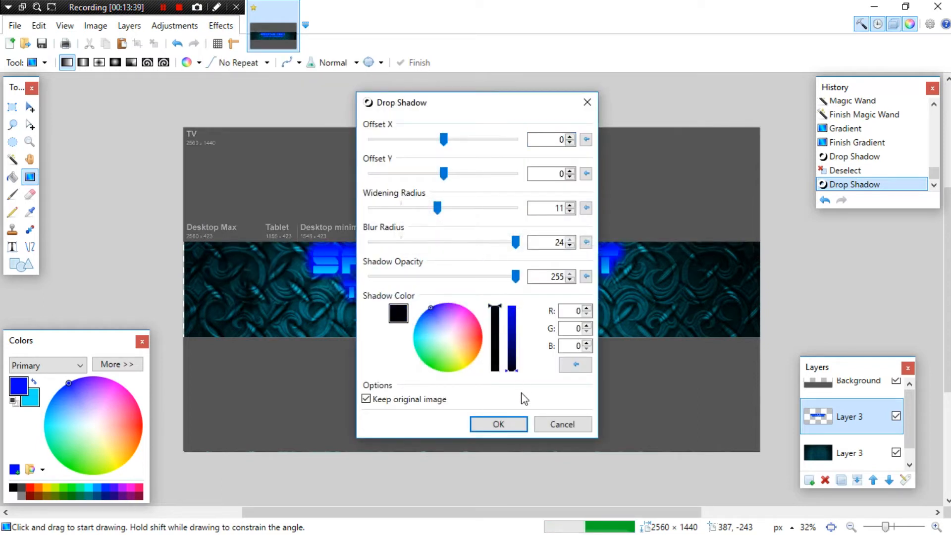
{"action": "left_click", "coordinate": [498, 425]}
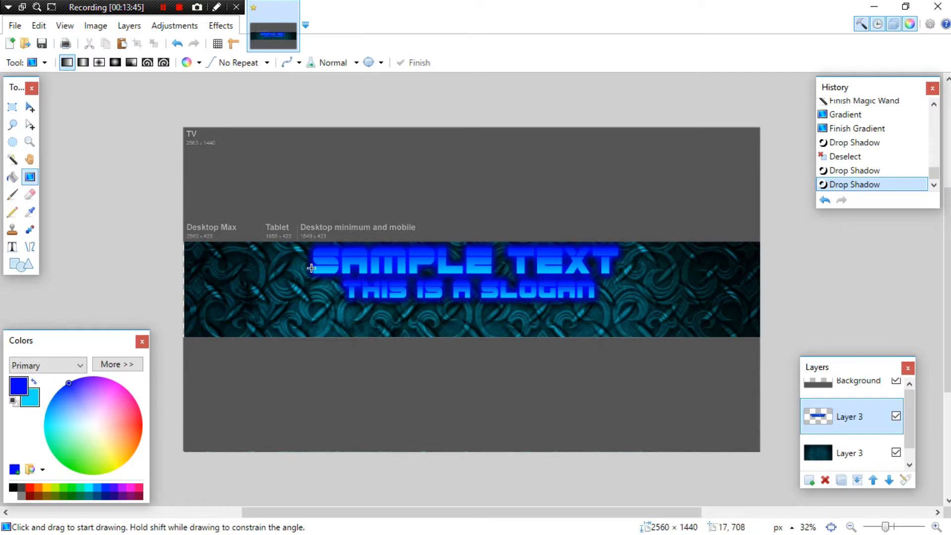
{"action": "left_click", "coordinate": [221, 25]}
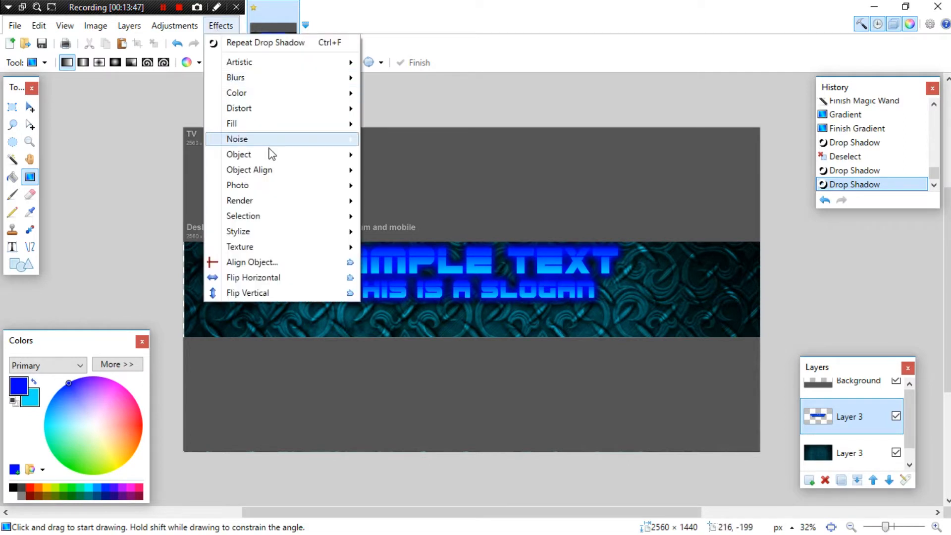
{"action": "mouse_move", "coordinate": [248, 157]}
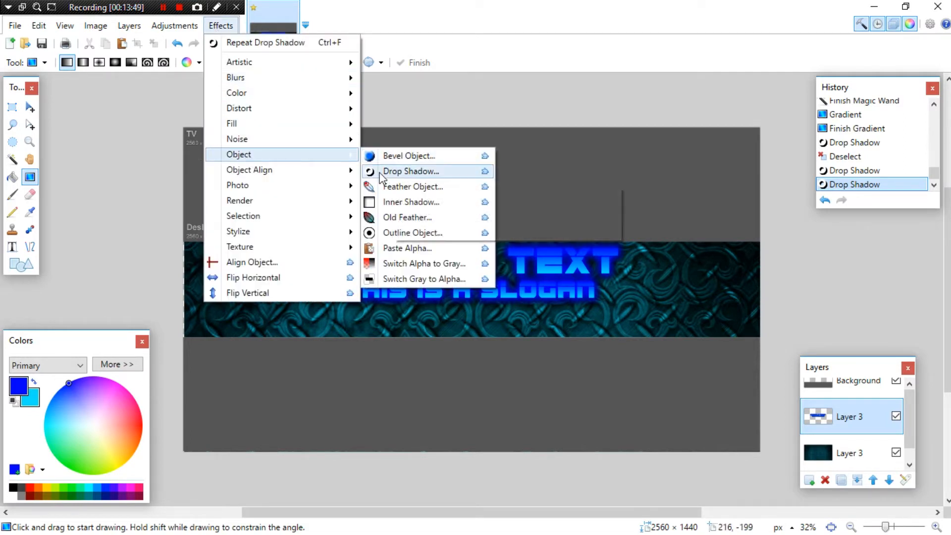
{"action": "left_click", "coordinate": [401, 171]}
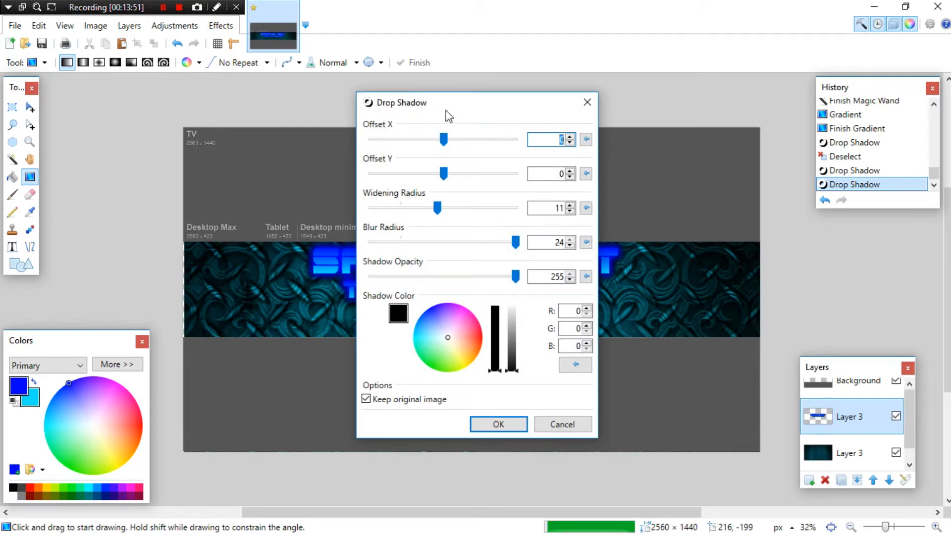
{"action": "left_click_drag", "start_coordinate": [469, 98], "coordinate": [731, 67]}
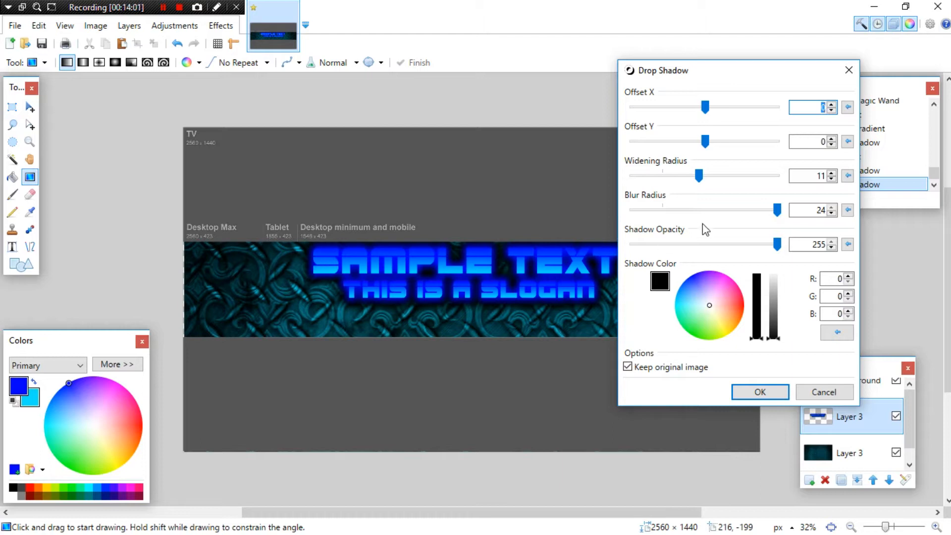
{"action": "left_click_drag", "start_coordinate": [700, 175], "coordinate": [514, 176]}
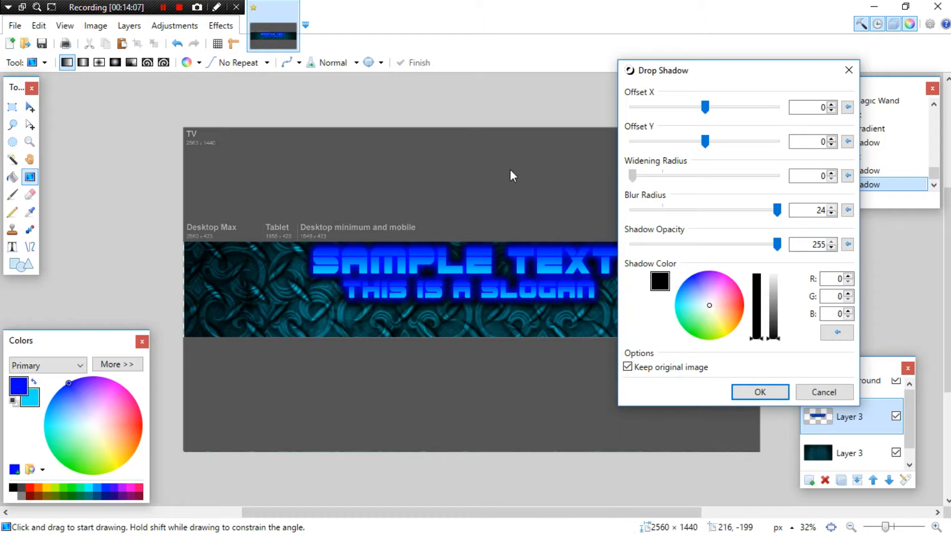
{"action": "left_click_drag", "start_coordinate": [580, 178], "coordinate": [559, 187]}
{"action": "left_click", "coordinate": [804, 386]}
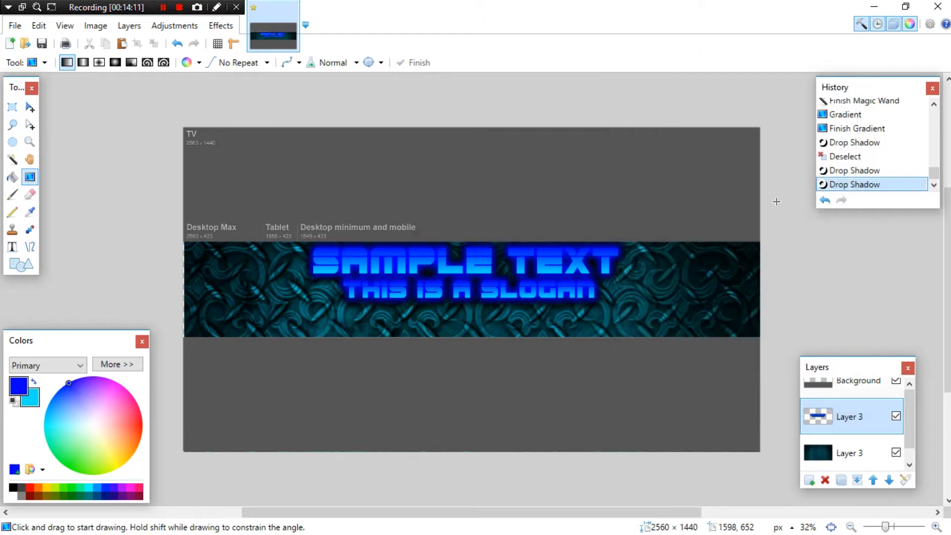
- Undo the last two Drop Shadows and apply a single black one to the text layer with widening radius 20 and blur radius 24
{"action": "left_click", "coordinate": [825, 200]}
{"action": "left_click", "coordinate": [825, 199]}
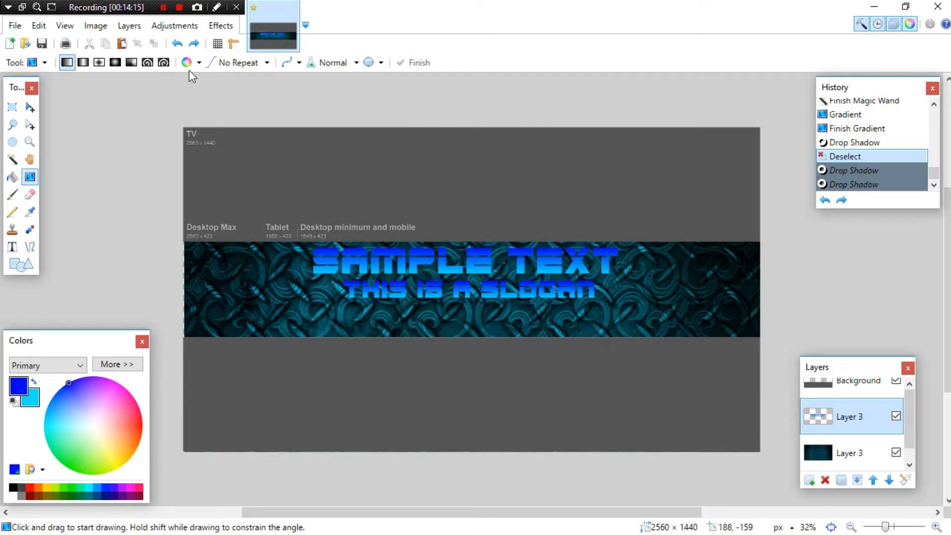
{"action": "left_click", "coordinate": [221, 26]}
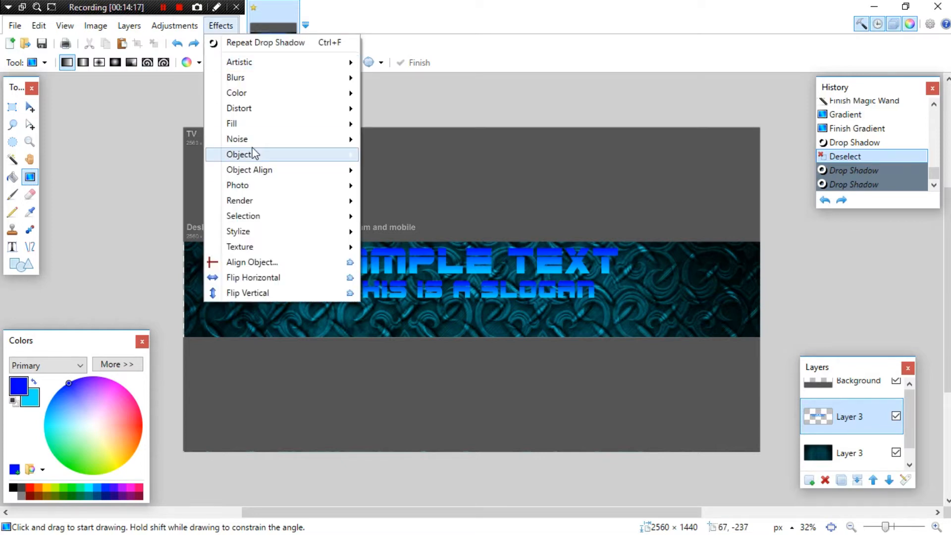
{"action": "mouse_move", "coordinate": [254, 153]}
{"action": "left_click", "coordinate": [414, 173]}
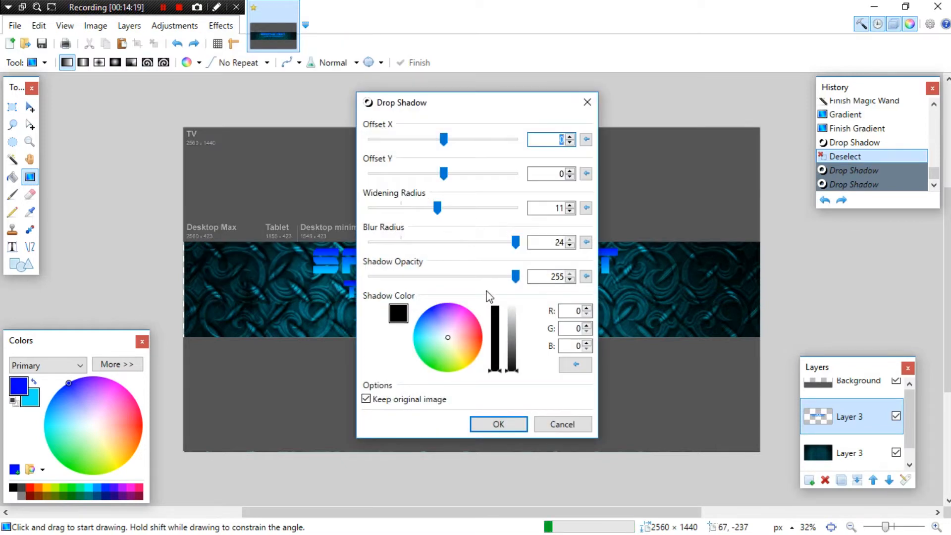
{"action": "left_click_drag", "start_coordinate": [446, 95], "coordinate": [674, 78]}
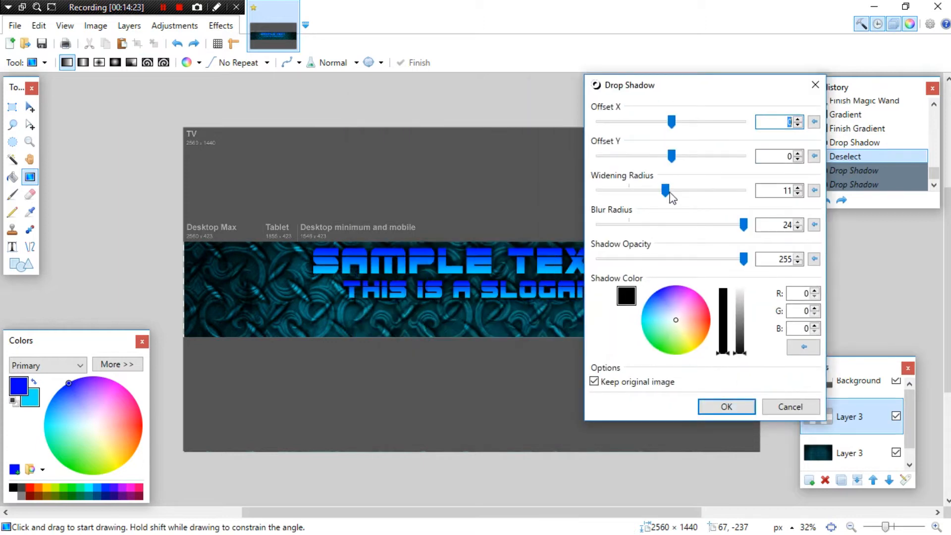
{"action": "left_click_drag", "start_coordinate": [669, 201], "coordinate": [748, 206]}
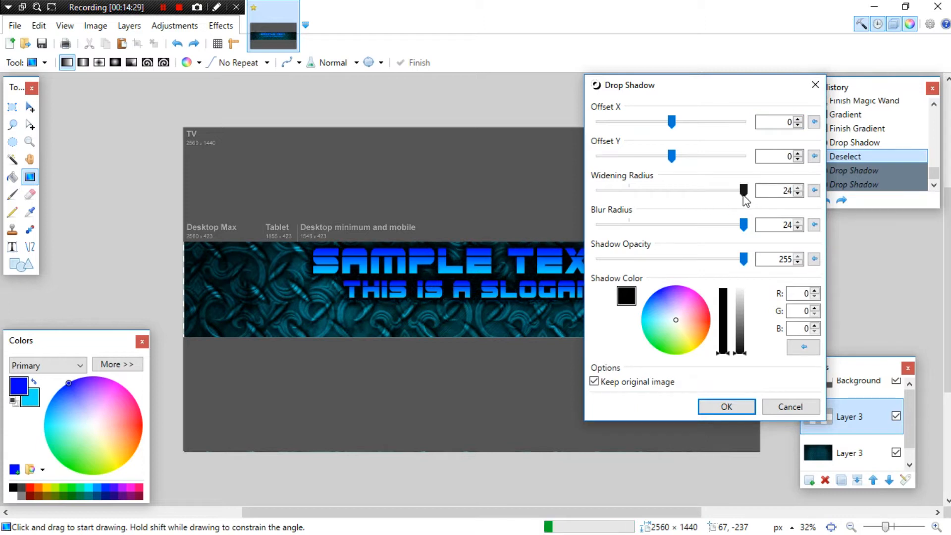
{"action": "left_click_drag", "start_coordinate": [745, 199], "coordinate": [735, 199]}
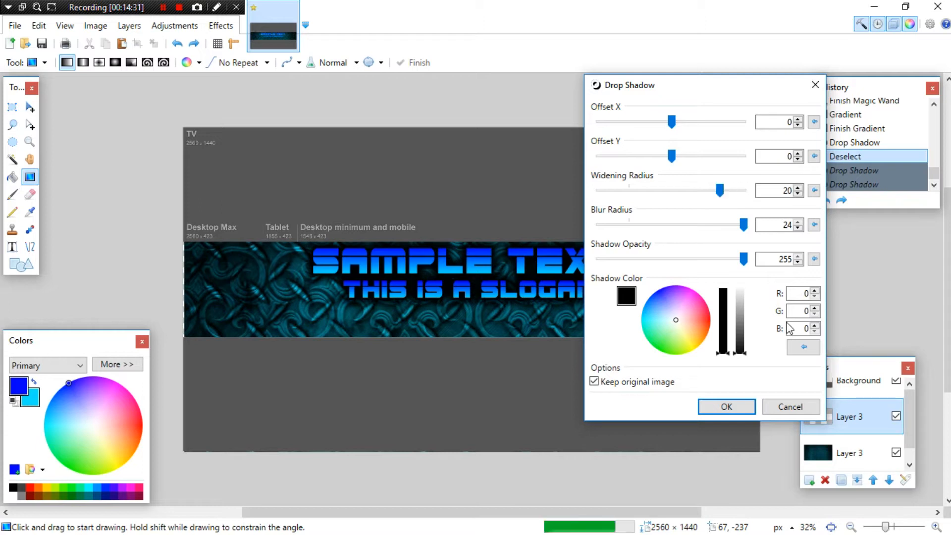
{"action": "left_click", "coordinate": [736, 409]}
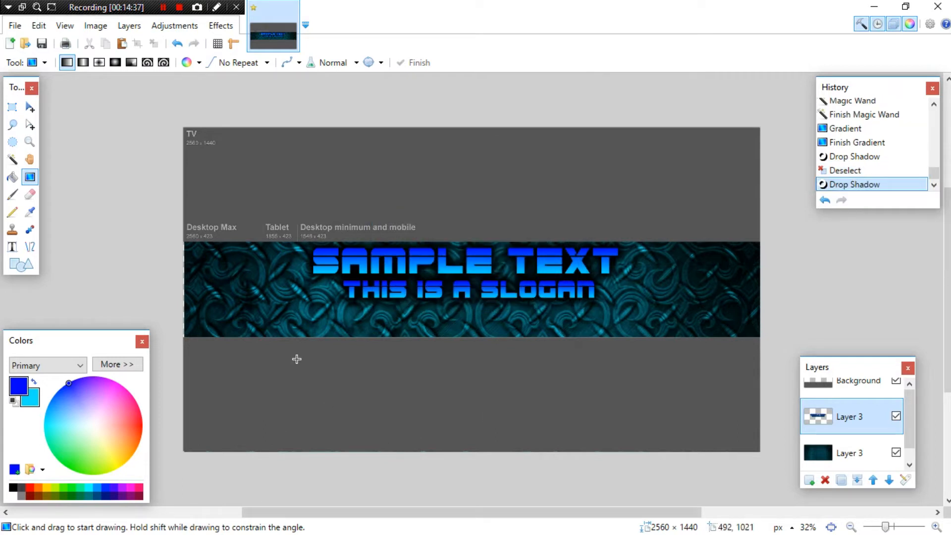
- Switch to Chrome and search Google Images for "instagram logo" in a new tab
{"action": "mouse_move", "coordinate": [297, 530]}
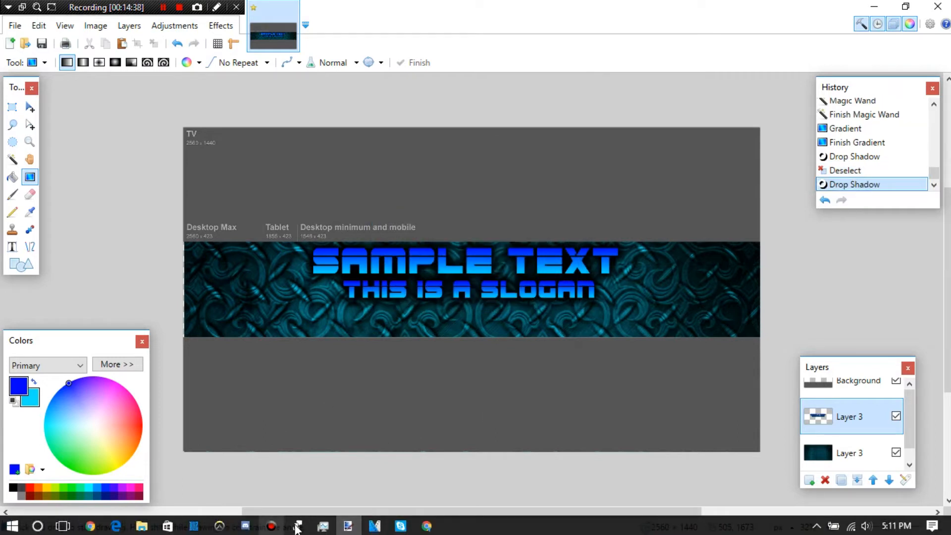
{"action": "left_click", "coordinate": [426, 528]}
{"action": "left_click", "coordinate": [535, 10]}
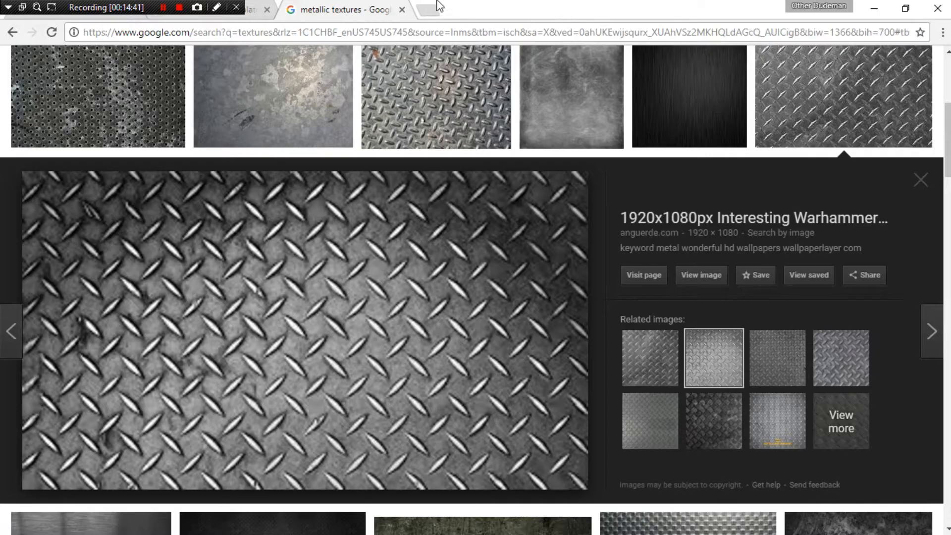
{"action": "left_click", "coordinate": [429, 9]}
{"action": "type", "text": "in"}
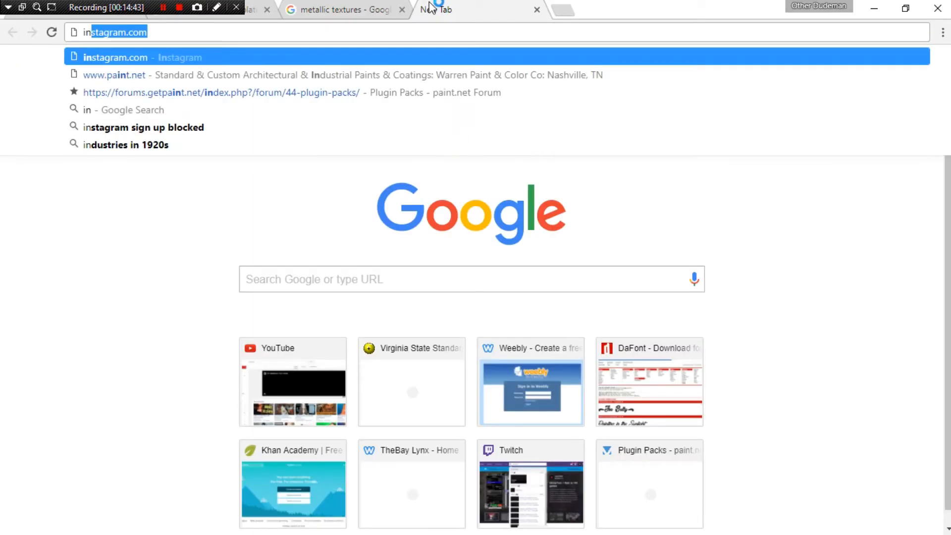
{"action": "type", "text": "stagram logo"}
{"action": "key", "text": "Return"}
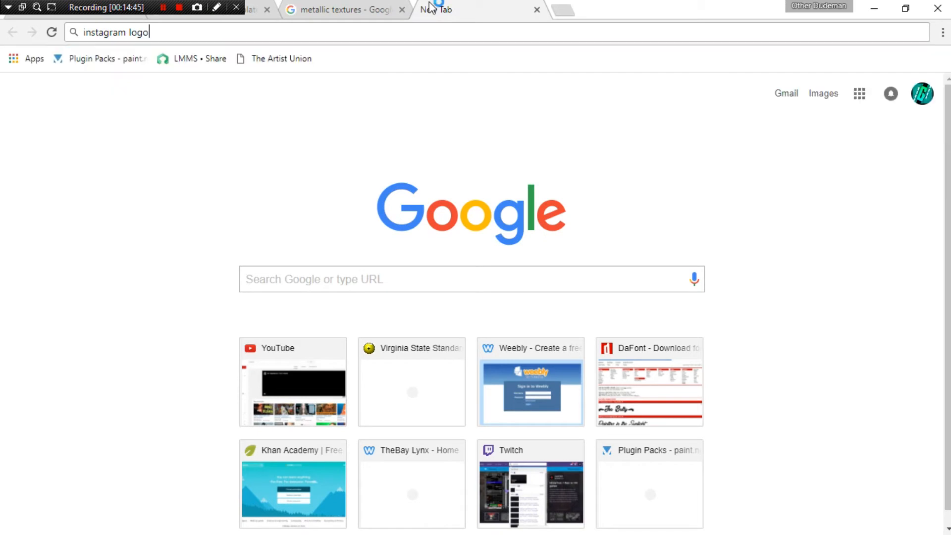
{"action": "left_click", "coordinate": [169, 115]}
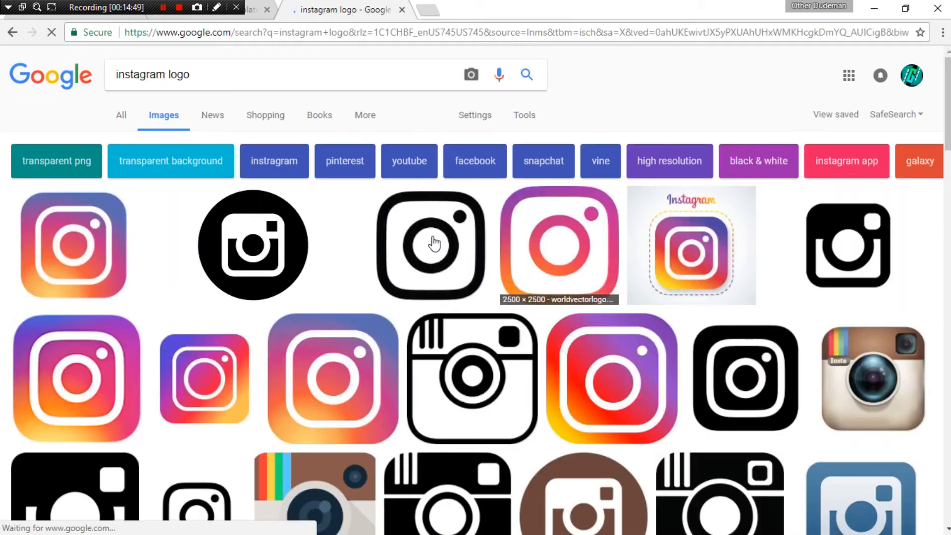
- Copy the black outline Instagram logo image (512 × 512) from the image results and return to paint.net
{"action": "left_click", "coordinate": [379, 277]}
{"action": "right_click", "coordinate": [248, 335]}
{"action": "left_click", "coordinate": [315, 268]}
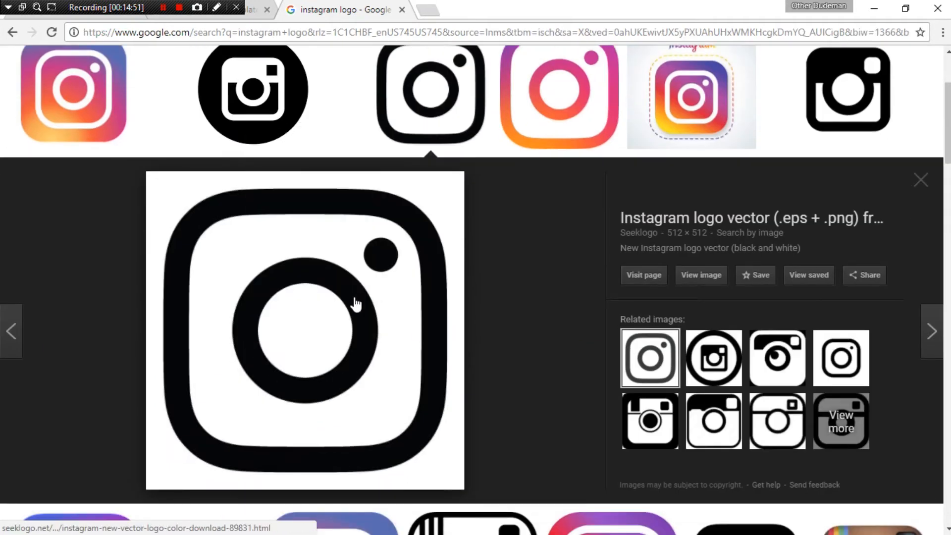
{"action": "key", "text": "alt+Tab"}
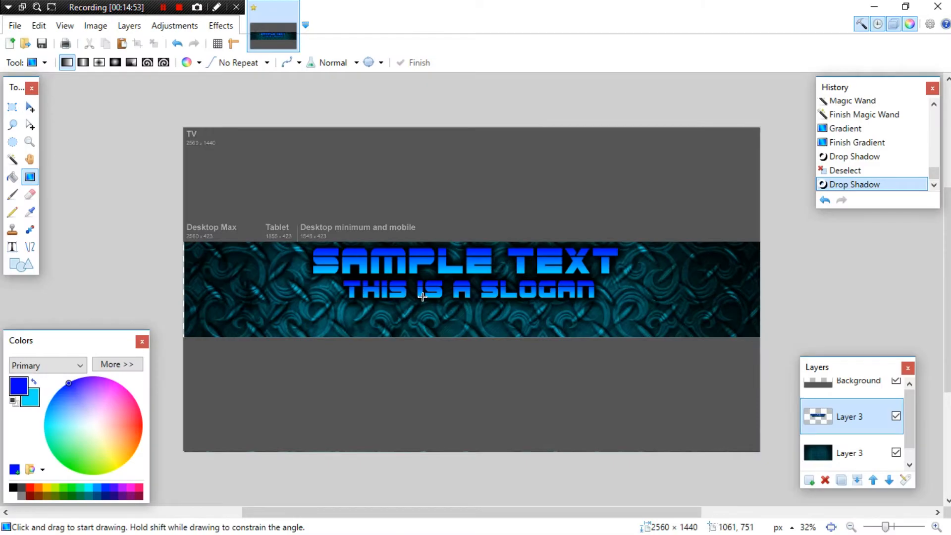
{"action": "key", "text": "ctrl+v"}
{"action": "mouse_move", "coordinate": [258, 194]}
{"action": "left_mouse_down"}
{"action": "mouse_move", "coordinate": [261, 218]}
{"action": "mouse_move", "coordinate": [346, 319]}
{"action": "mouse_move", "coordinate": [372, 316]}
{"action": "mouse_move", "coordinate": [264, 200]}
{"action": "left_mouse_up"}
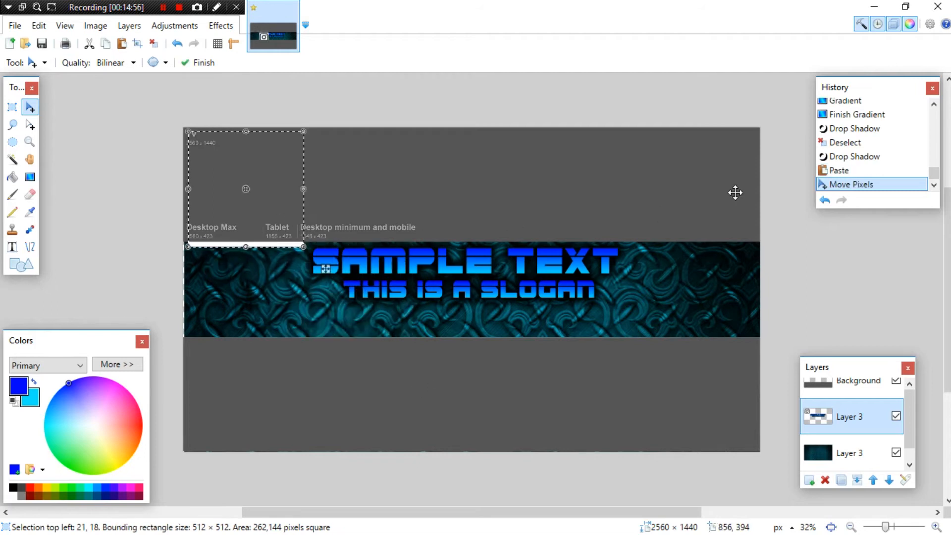
{"action": "left_click", "coordinate": [825, 201]}
{"action": "left_click", "coordinate": [824, 200]}
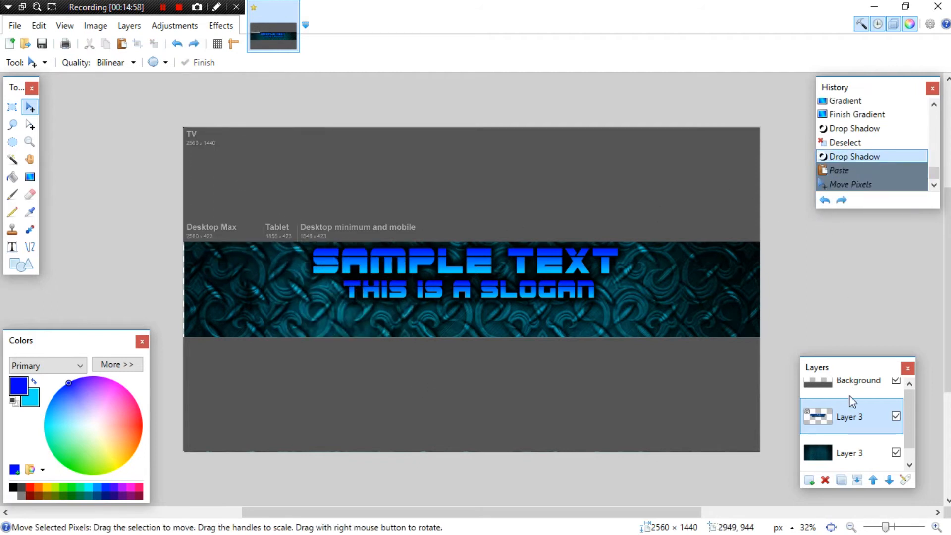
- Add a new layer above the text layer, paste the Instagram logo into it and move it onto the banner strip
{"action": "left_click", "coordinate": [810, 480]}
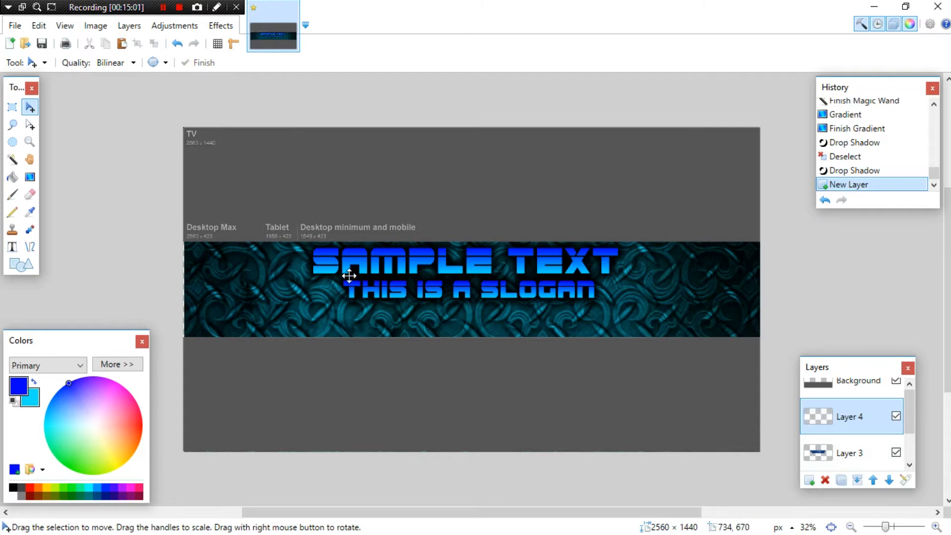
{"action": "key", "text": "ctrl+v"}
{"action": "left_click_drag", "start_coordinate": [262, 200], "coordinate": [384, 304]}
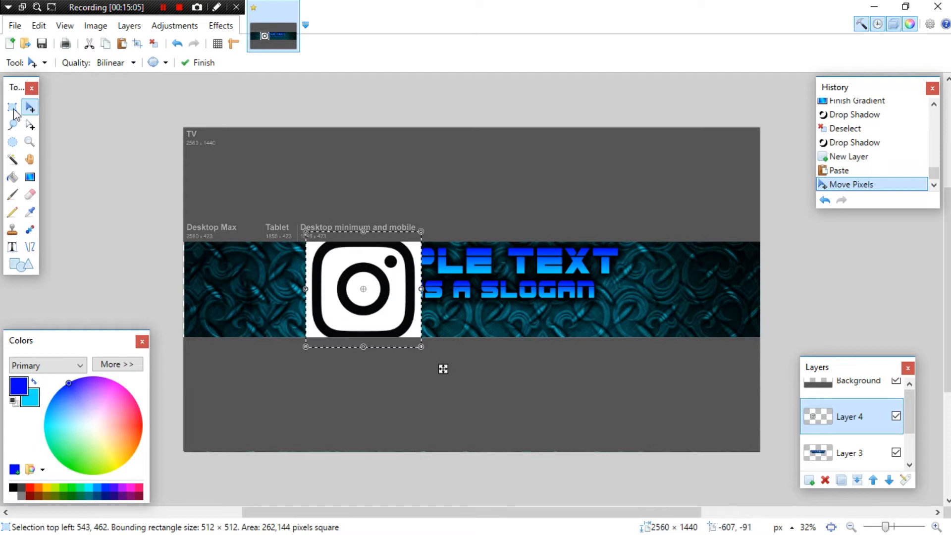
- Select the logo's white background with the Magic Wand and erase it
{"action": "left_click", "coordinate": [12, 159]}
{"action": "left_click", "coordinate": [411, 285]}
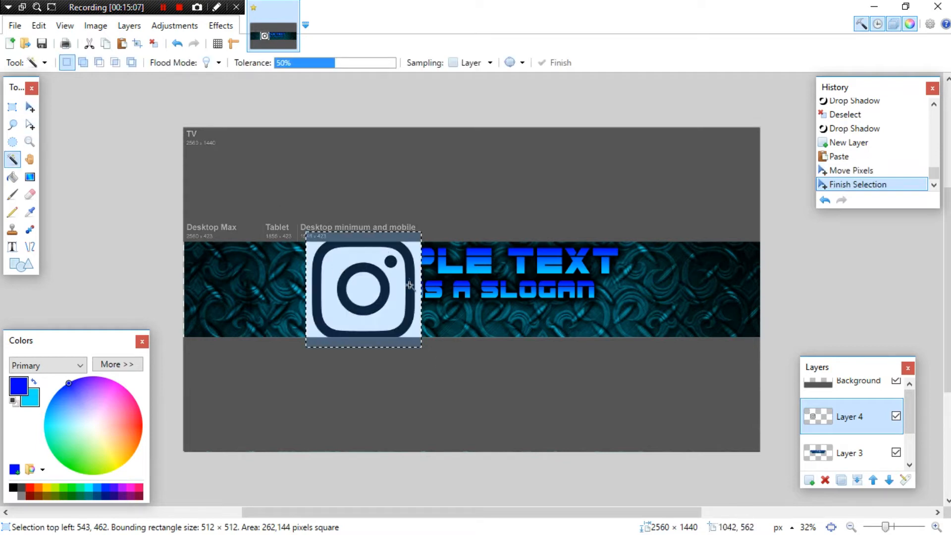
{"action": "left_click", "coordinate": [416, 254]}
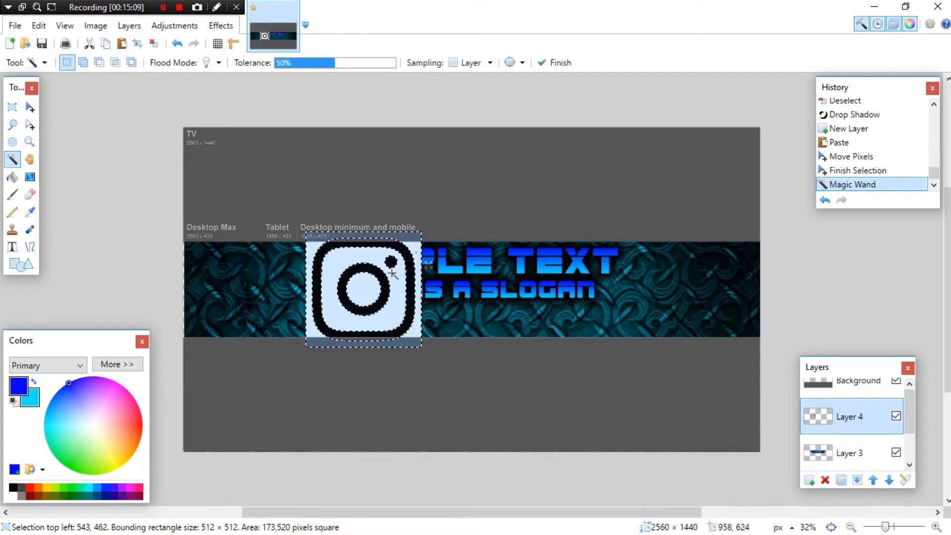
{"action": "key", "text": "Delete"}
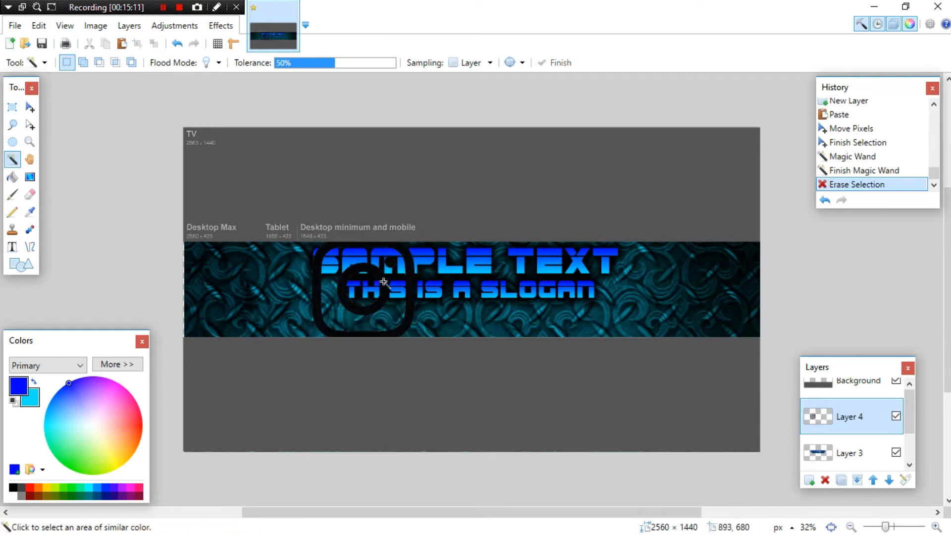
- Select a rectangle around the logo, scale it down to about 221 × 184 px and place it below the start of the slogan
{"action": "left_click", "coordinate": [13, 107]}
{"action": "left_click_drag", "start_coordinate": [271, 203], "coordinate": [477, 372]}
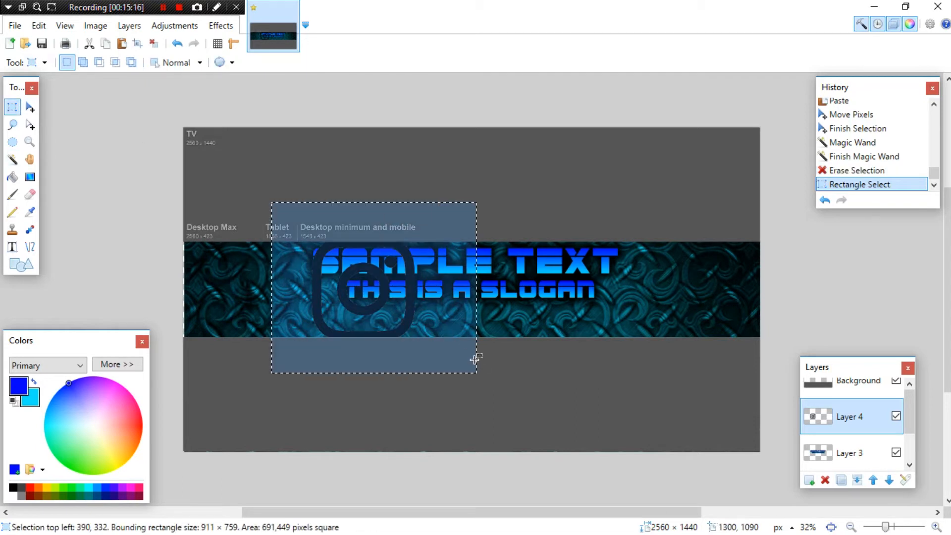
{"action": "left_click", "coordinate": [30, 106]}
{"action": "left_click_drag", "start_coordinate": [419, 294], "coordinate": [427, 309]}
{"action": "left_click_drag", "start_coordinate": [486, 387], "coordinate": [381, 323]}
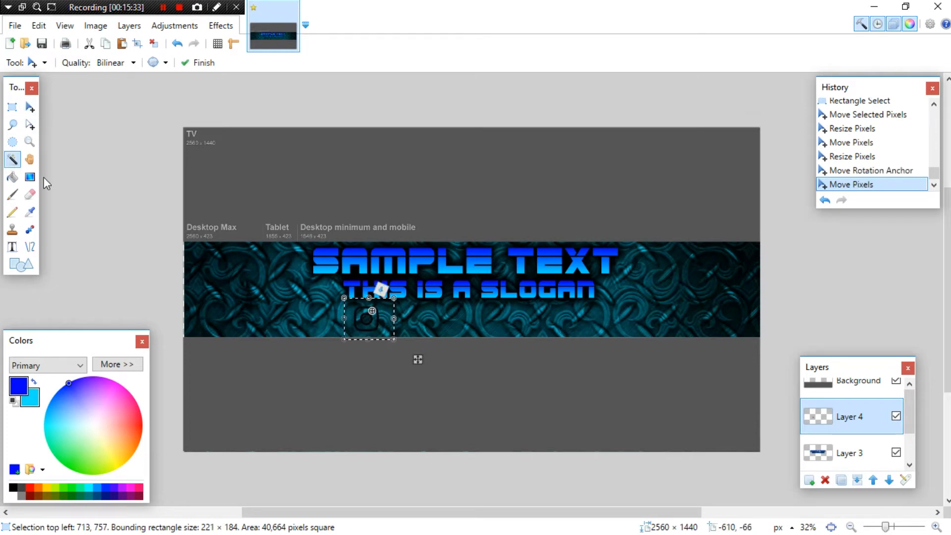
- Select the logo's shape with the Magic Wand, fill its frame, ring and dot with bright green, and deselect it
{"action": "left_click", "coordinate": [12, 159]}
{"action": "scroll", "coordinate": [331, 330], "scroll_direction": "up", "scroll_amount": 4}
{"action": "left_click", "coordinate": [443, 297]}
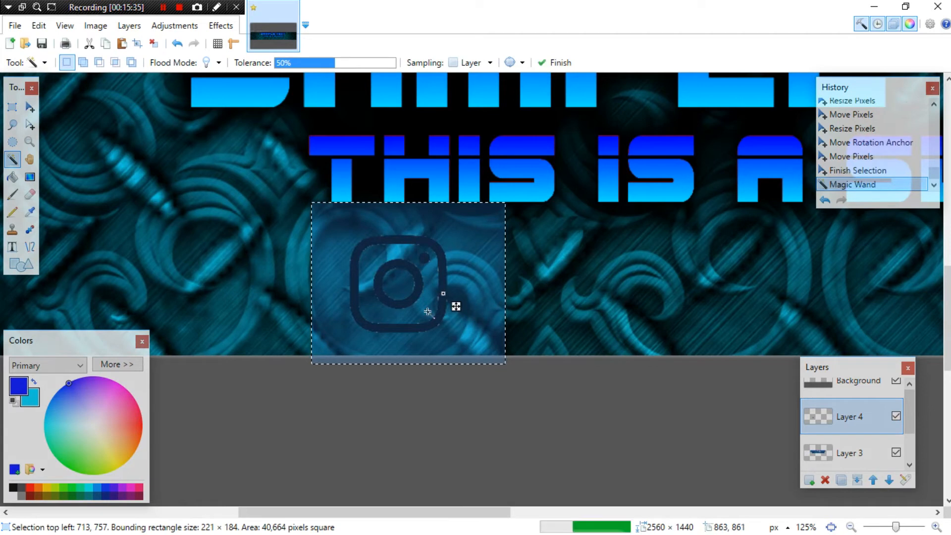
{"action": "mouse_move", "coordinate": [67, 379]}
{"action": "left_mouse_down"}
{"action": "mouse_move", "coordinate": [76, 480]}
{"action": "mouse_move", "coordinate": [90, 489]}
{"action": "left_mouse_up"}
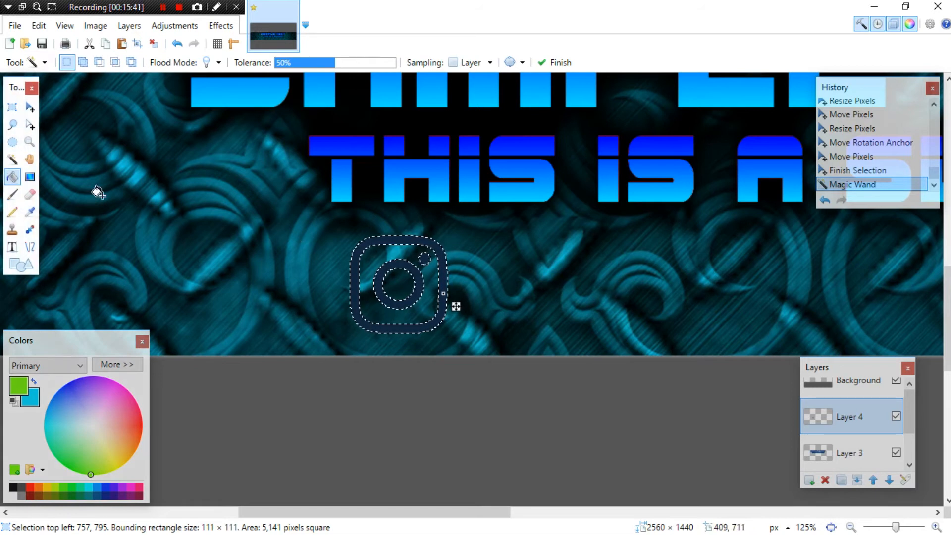
{"action": "left_click", "coordinate": [12, 177]}
{"action": "left_click", "coordinate": [356, 256]}
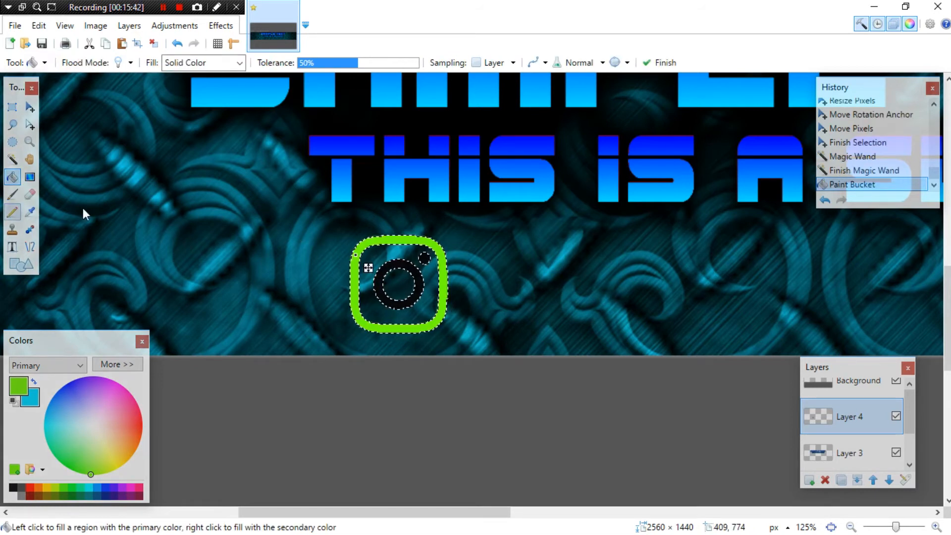
{"action": "left_click", "coordinate": [378, 271]}
{"action": "left_click", "coordinate": [425, 255]}
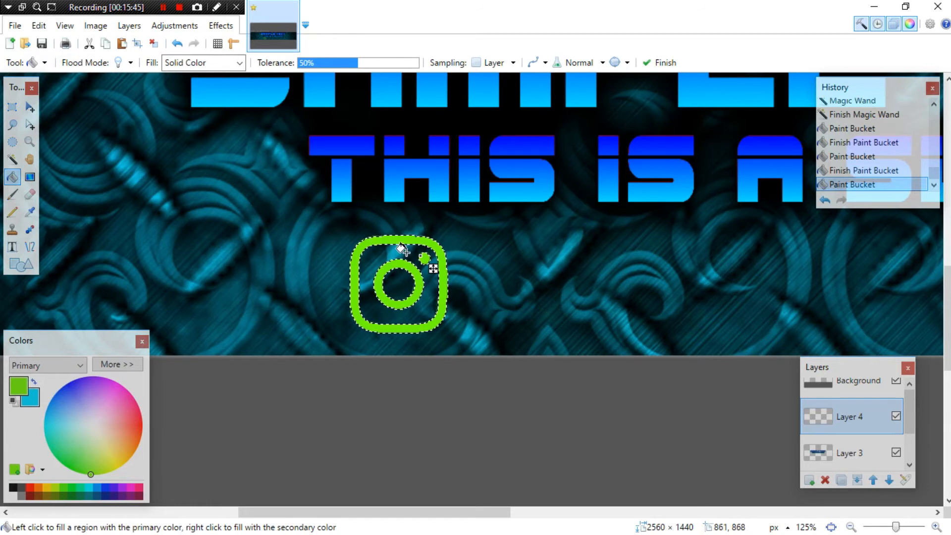
{"action": "key", "text": "ctrl+i"}
{"action": "scroll", "coordinate": [404, 250], "scroll_direction": "down", "scroll_amount": 6, "text": "ctrl"}
{"action": "scroll", "coordinate": [404, 245], "scroll_direction": "up", "scroll_amount": 2, "text": "ctrl"}
{"action": "left_click", "coordinate": [30, 107]}
{"action": "key", "text": "ctrl+d"}
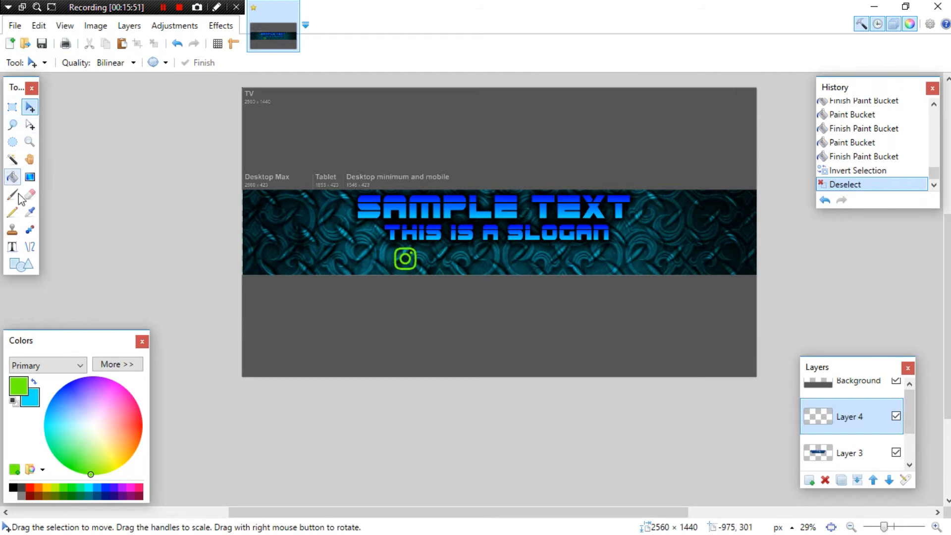
- Add the green text "SAMPLE" beside the Instagram logo in Edge Racer Laser 2 at size 96
{"action": "left_click", "coordinate": [12, 247]}
{"action": "left_click", "coordinate": [420, 244]}
{"action": "type", "text": "SAMPLE"}
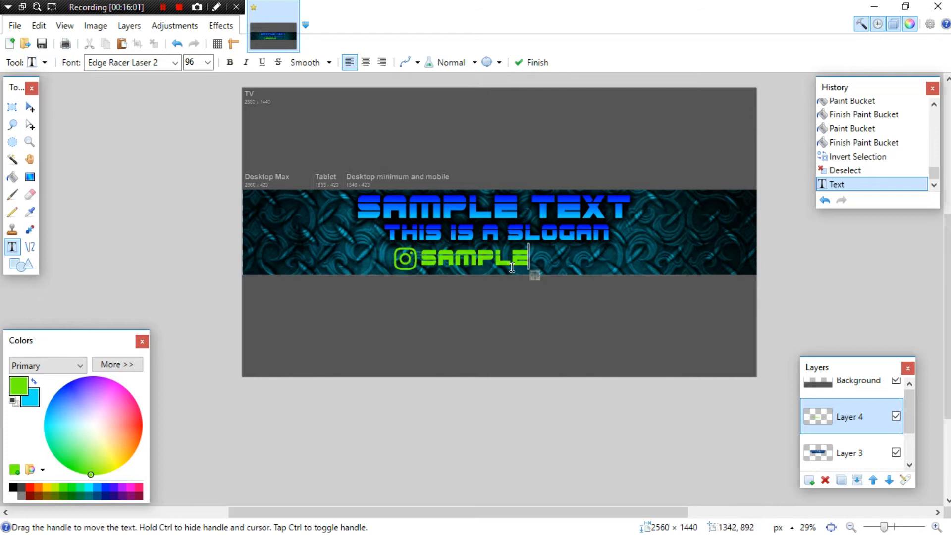
- Set the Instagram handle's text size to 48, align it with the logo, and add a second "SAMPLE" below the slogan's end
{"action": "left_click", "coordinate": [209, 63]}
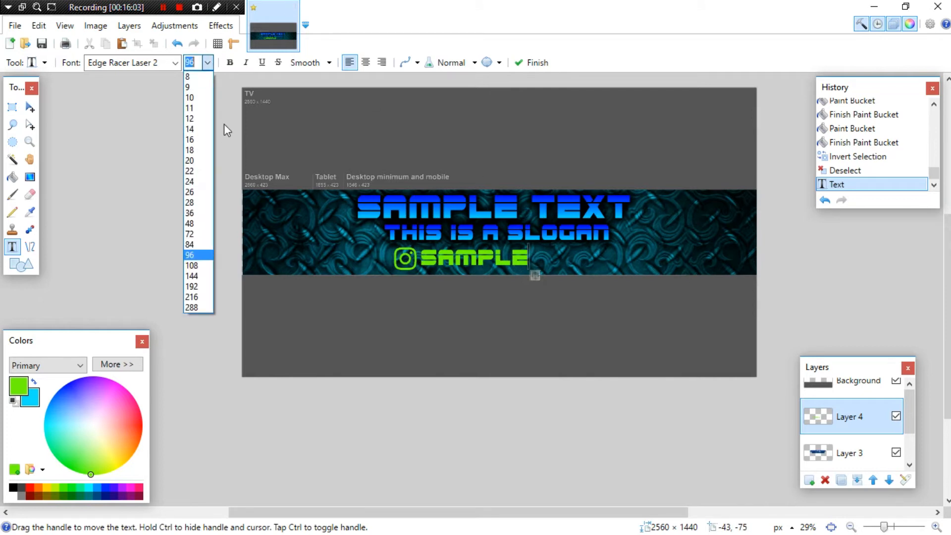
{"action": "left_click", "coordinate": [191, 223]}
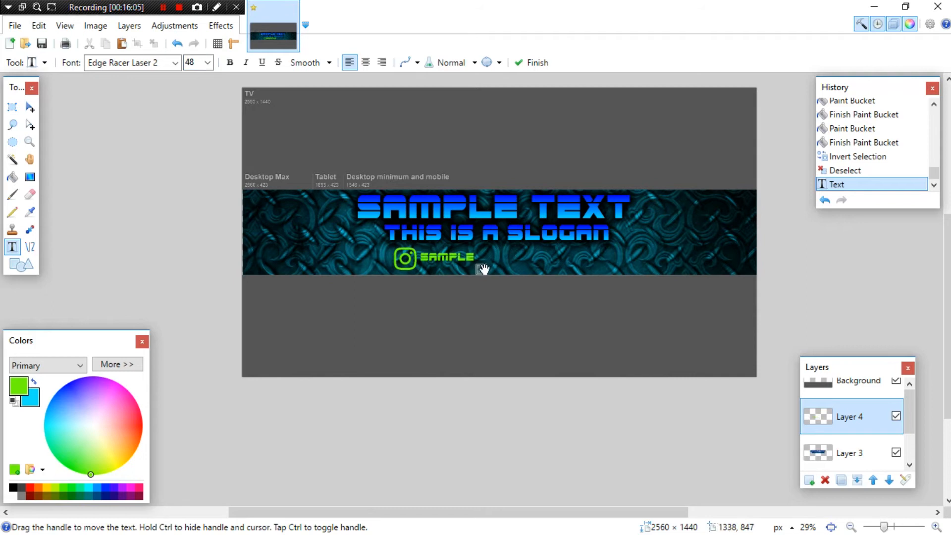
{"action": "left_click_drag", "start_coordinate": [480, 270], "coordinate": [480, 271]}
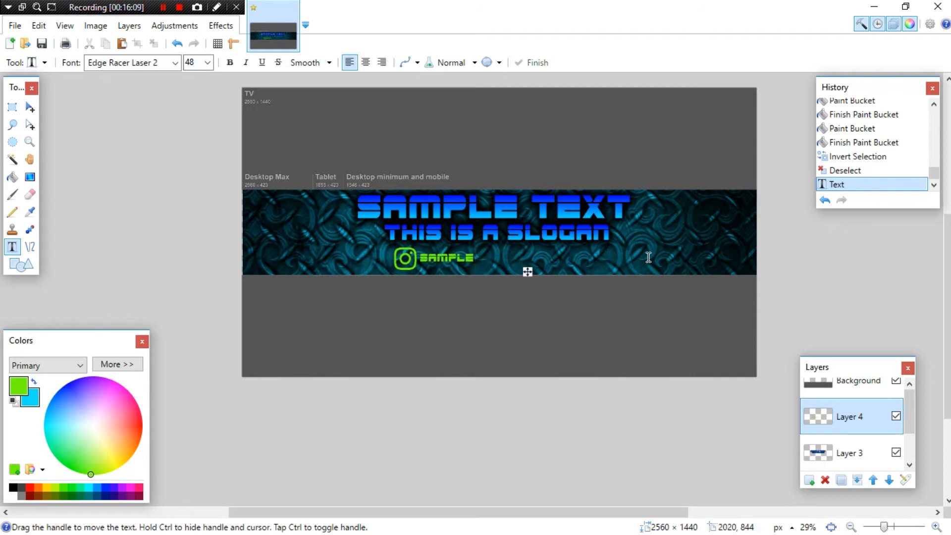
{"action": "type", "text": "SAMPLE"}
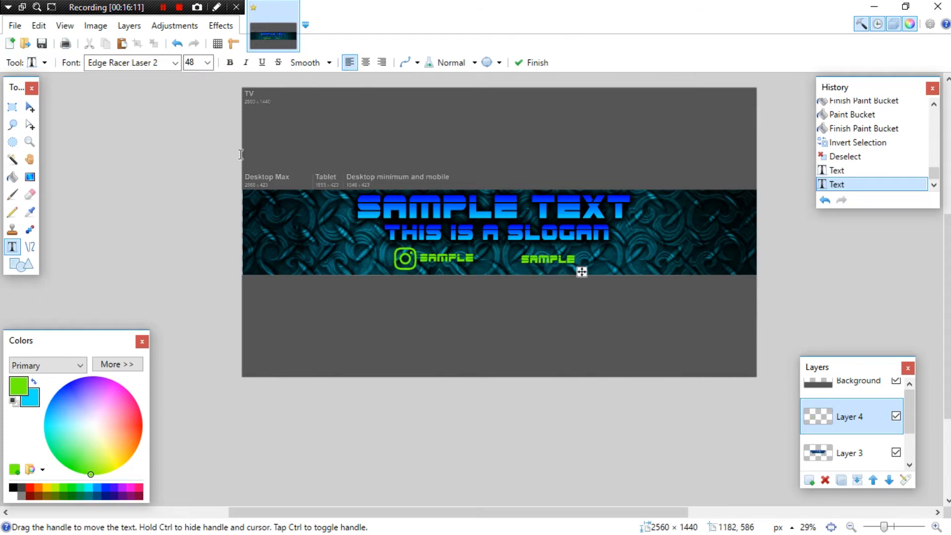
- Switch to Chrome and search Google Images for "twitter logo"
{"action": "key", "text": "alt+Tab"}
{"action": "left_click", "coordinate": [428, 10]}
{"action": "type", "text": "twi"}
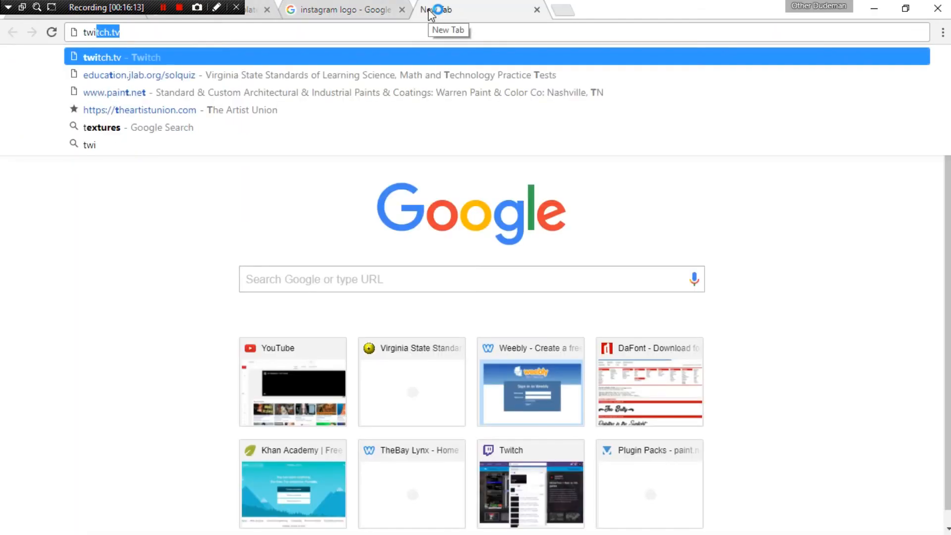
{"action": "type", "text": "tter logo"}
{"action": "key", "text": "Return"}
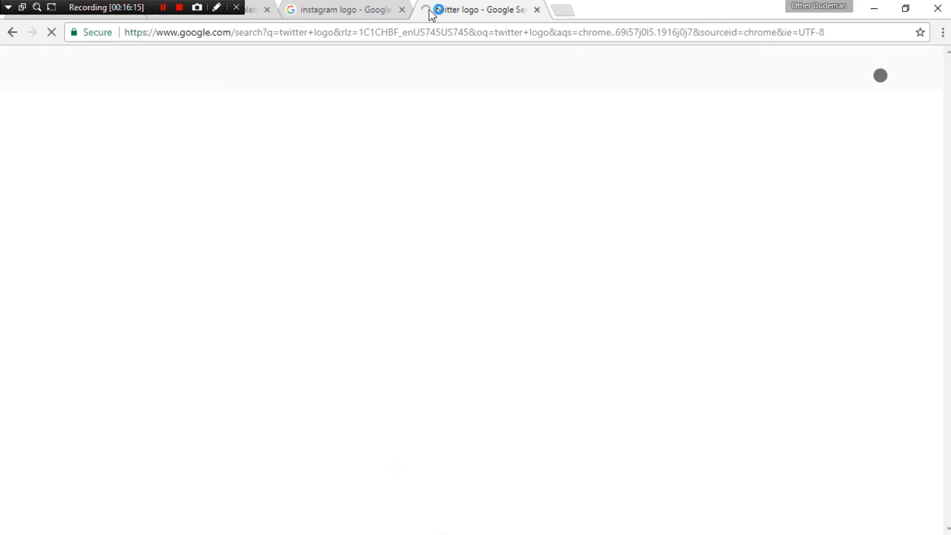
{"action": "left_click", "coordinate": [177, 121]}
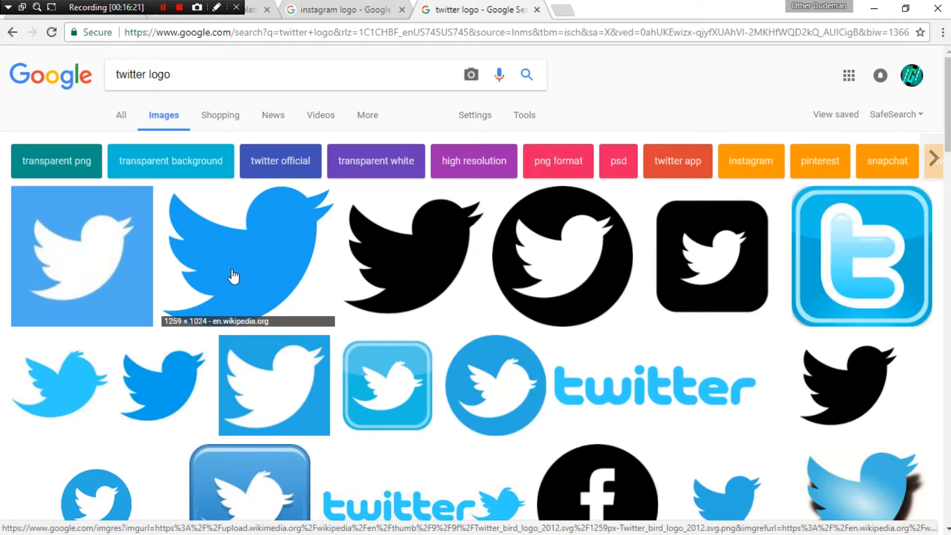
- Copy the black Twitter bird image from the results and paste it into the banner's Layer 4 in paint.net
{"action": "left_click", "coordinate": [245, 286]}
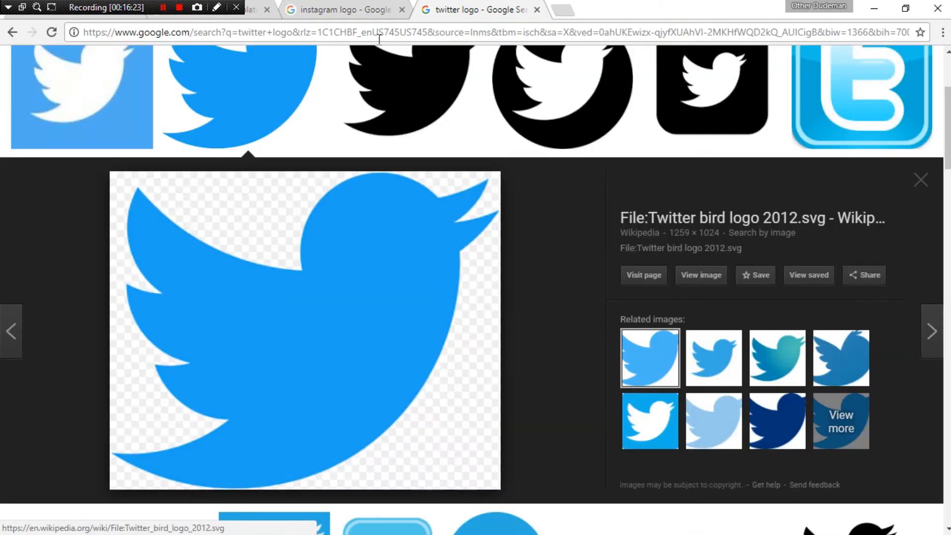
{"action": "left_click", "coordinate": [391, 119]}
{"action": "right_click", "coordinate": [283, 278]}
{"action": "left_click", "coordinate": [329, 402]}
{"action": "key", "text": "alt+Tab"}
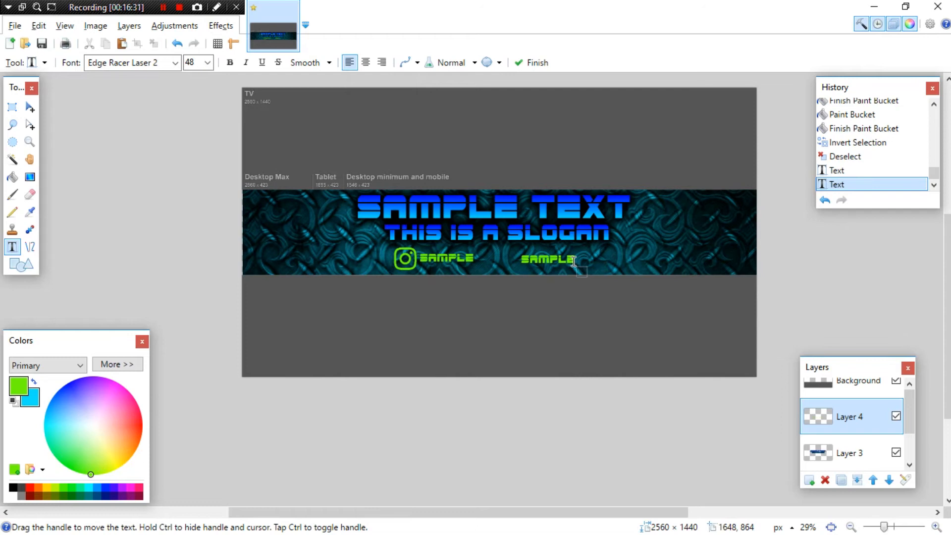
{"action": "key", "text": "ctrl+v"}
- Move the pasted Twitter logo over the start of the title, select its white background with the Magic Wand and erase it
{"action": "left_click_drag", "start_coordinate": [333, 206], "coordinate": [445, 298]}
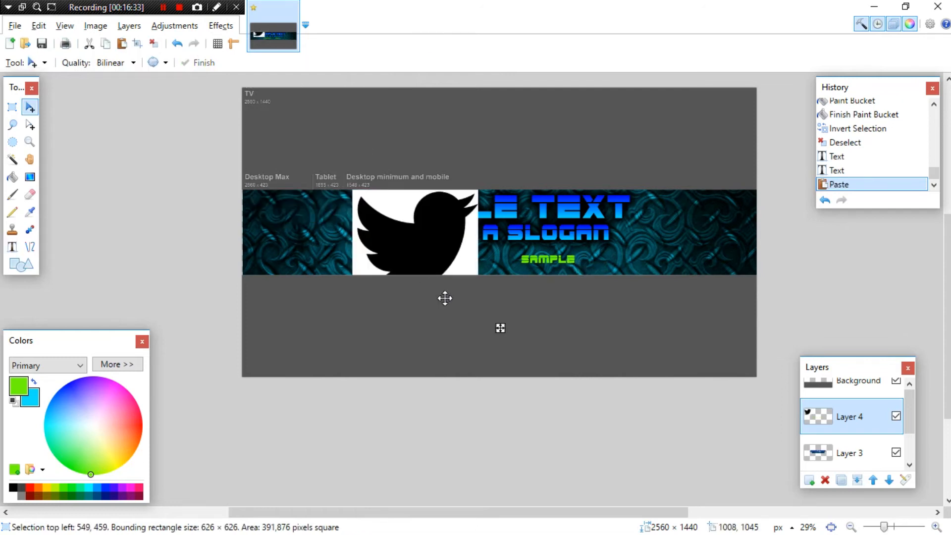
{"action": "left_click", "coordinate": [12, 159]}
{"action": "left_click", "coordinate": [403, 201]}
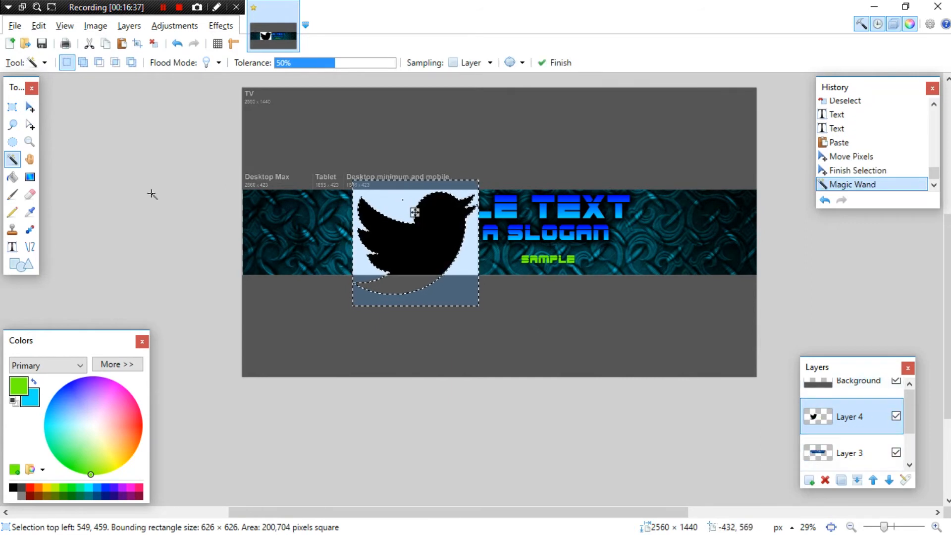
{"action": "key", "text": "Delete"}
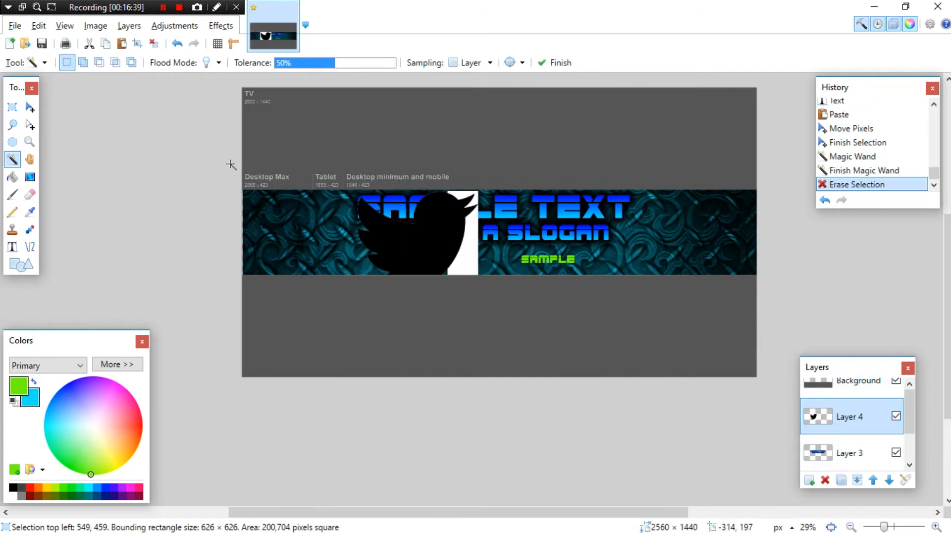
- Select the black bird with the Magic Wand and fill it with bright green
{"action": "left_click", "coordinate": [439, 250]}
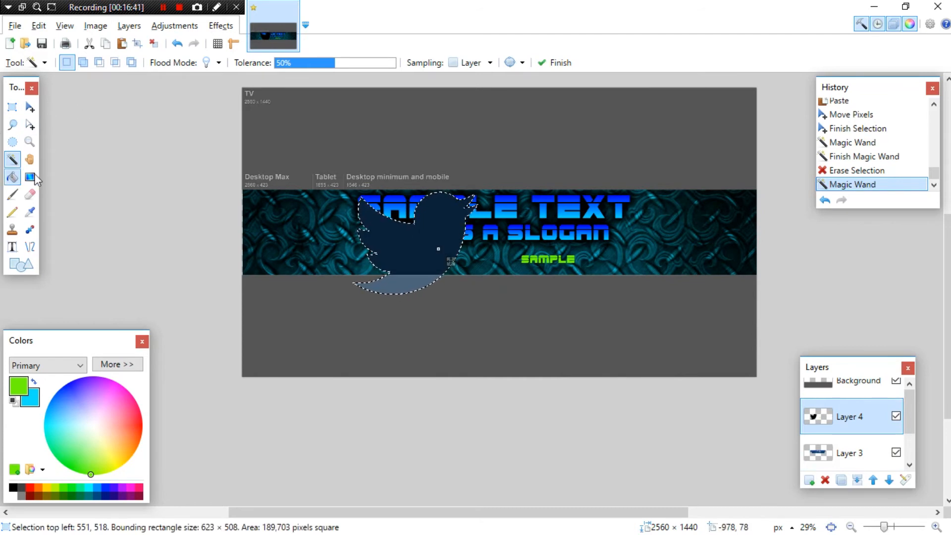
{"action": "left_click", "coordinate": [12, 177]}
{"action": "left_click", "coordinate": [443, 254]}
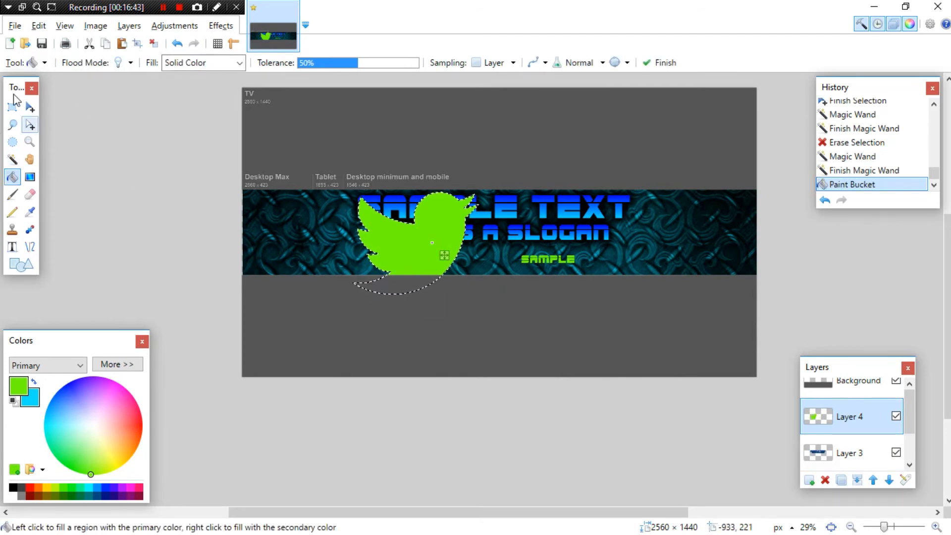
- Try to move the green bird within a rectangular selection of about 1153 × 766 px, and undo the selection and moves
{"action": "left_click", "coordinate": [13, 107]}
{"action": "left_click_drag", "start_coordinate": [310, 159], "coordinate": [543, 313]}
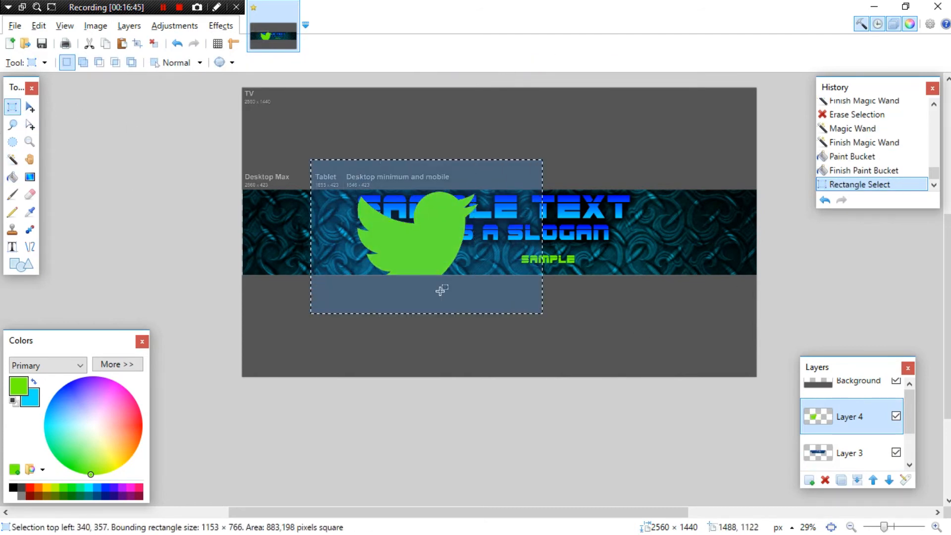
{"action": "left_click", "coordinate": [30, 107]}
{"action": "left_click_drag", "start_coordinate": [438, 251], "coordinate": [581, 263]}
{"action": "left_click_drag", "start_coordinate": [711, 345], "coordinate": [602, 295]}
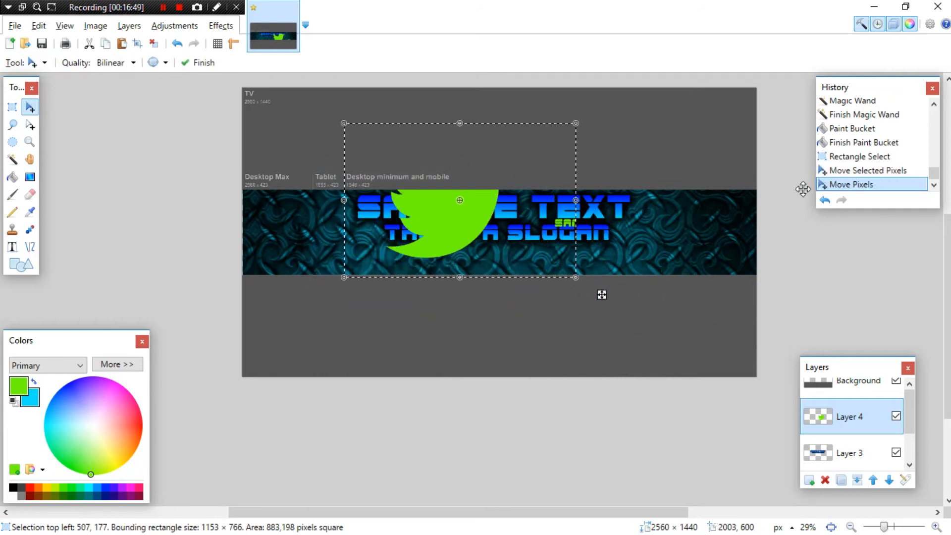
{"action": "left_click", "coordinate": [825, 200]}
{"action": "left_click", "coordinate": [825, 200]}
{"action": "left_click", "coordinate": [825, 200]}
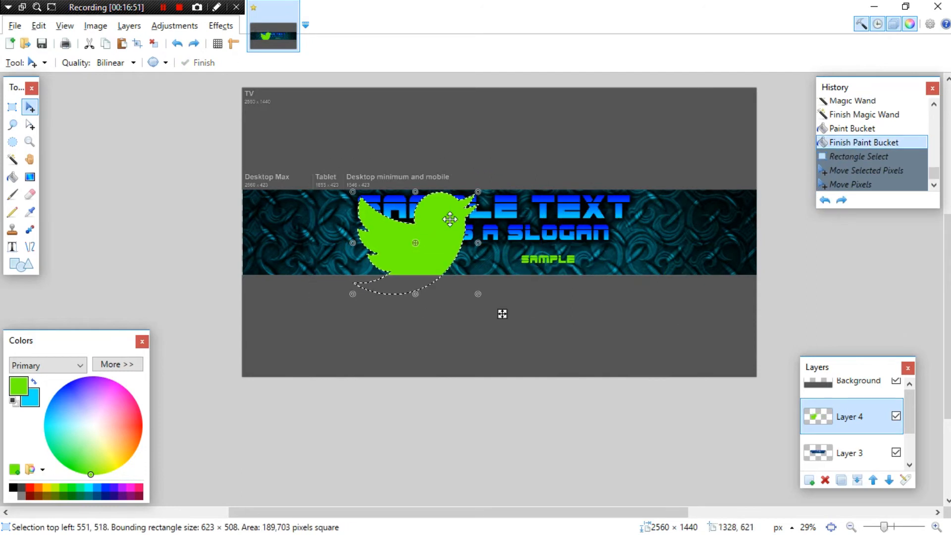
- Try to move the green bird upward, and undo all edits back to the freshly pasted Twitter logo
{"action": "left_click_drag", "start_coordinate": [437, 235], "coordinate": [484, 142]}
{"action": "left_click_drag", "start_coordinate": [529, 150], "coordinate": [529, 178]}
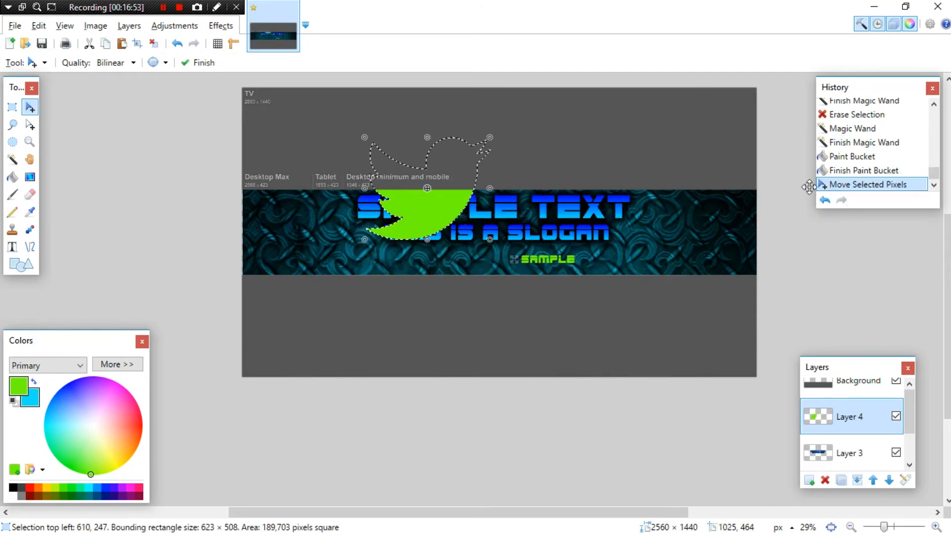
{"action": "left_click", "coordinate": [825, 201]}
{"action": "left_click", "coordinate": [825, 201]}
{"action": "left_click", "coordinate": [824, 201]}
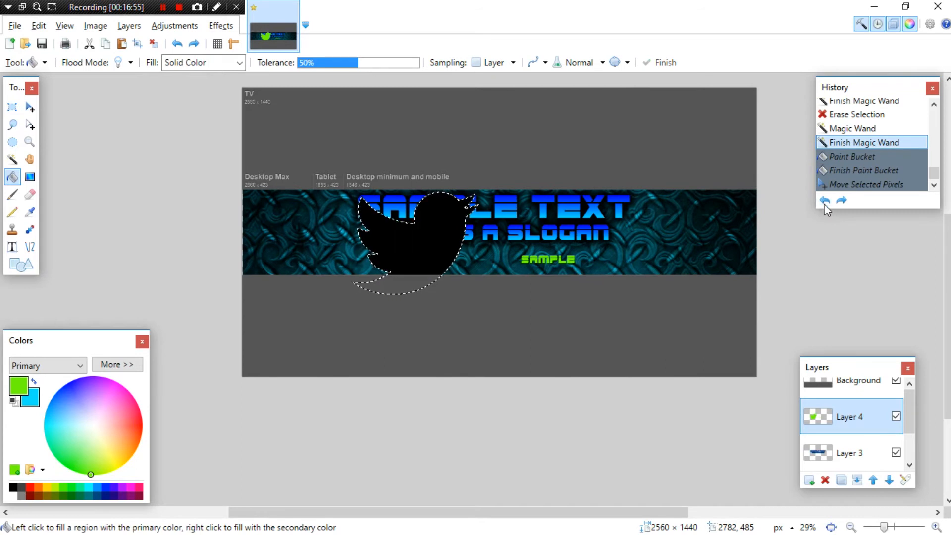
{"action": "left_click", "coordinate": [825, 201]}
{"action": "left_click", "coordinate": [824, 200]}
{"action": "left_click", "coordinate": [824, 200]}
{"action": "left_click", "coordinate": [824, 201]}
{"action": "left_click", "coordinate": [825, 201]}
{"action": "left_click", "coordinate": [825, 201]}
{"action": "left_click", "coordinate": [825, 200]}
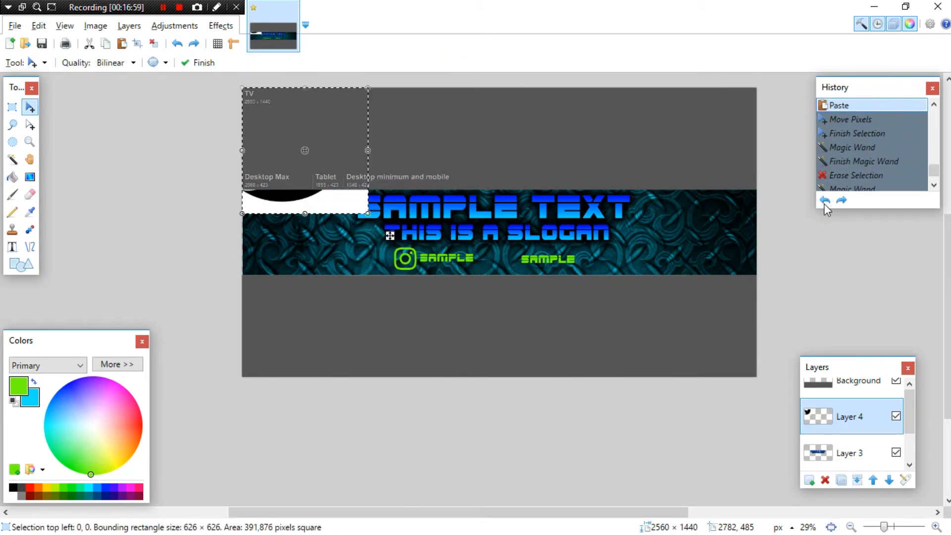
- Move the pasted Twitter logo to the banner's right end, clear of the green text, and erase its white background with the Magic Wand
{"action": "left_click_drag", "start_coordinate": [290, 144], "coordinate": [683, 240]}
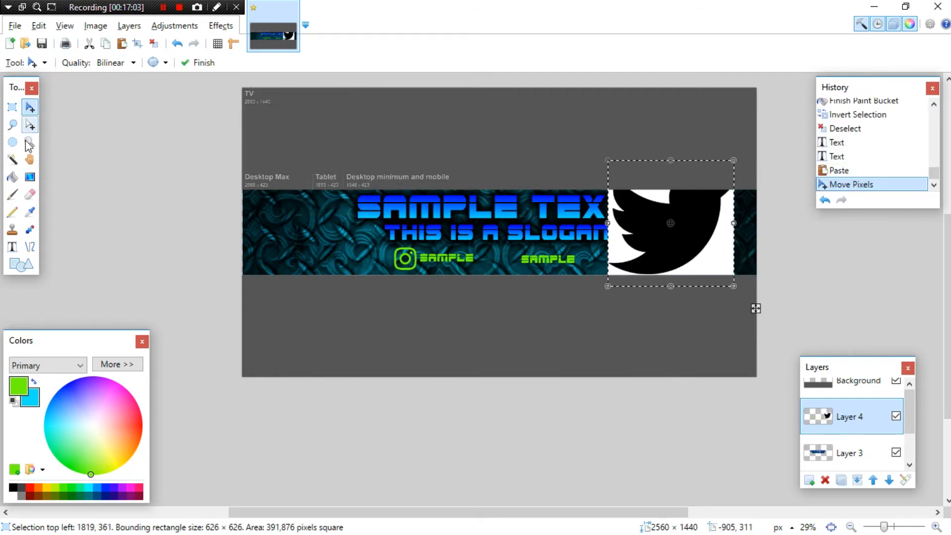
{"action": "left_click", "coordinate": [12, 158]}
{"action": "left_click", "coordinate": [721, 260]}
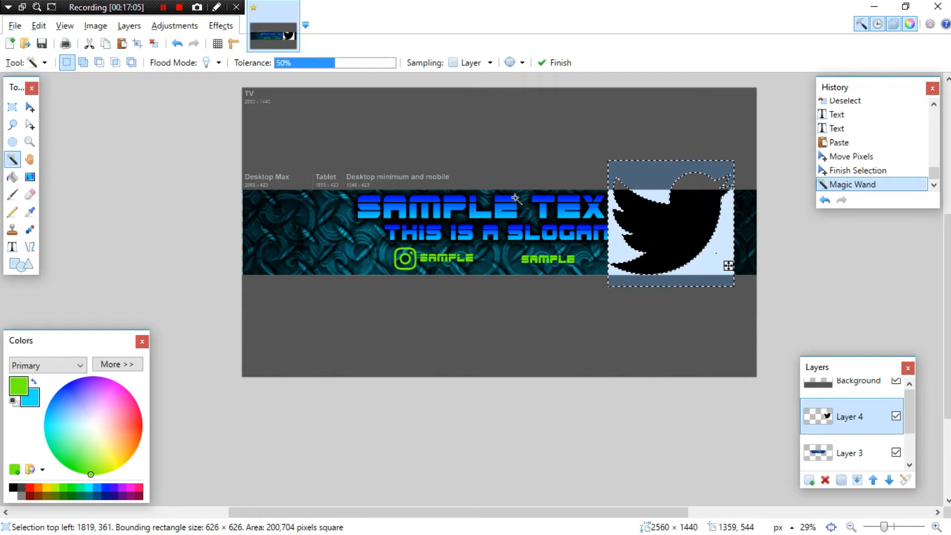
{"action": "key", "text": "Delete"}
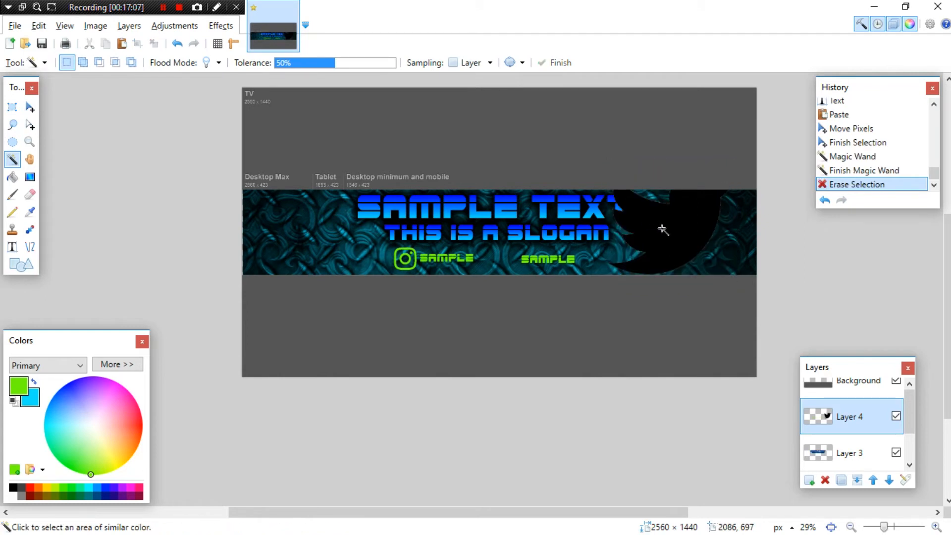
- Select the black bird at the banner's right end with the Magic Wand and fill it with bright green
{"action": "left_click", "coordinate": [673, 240]}
{"action": "left_click", "coordinate": [12, 177]}
{"action": "left_click", "coordinate": [692, 231]}
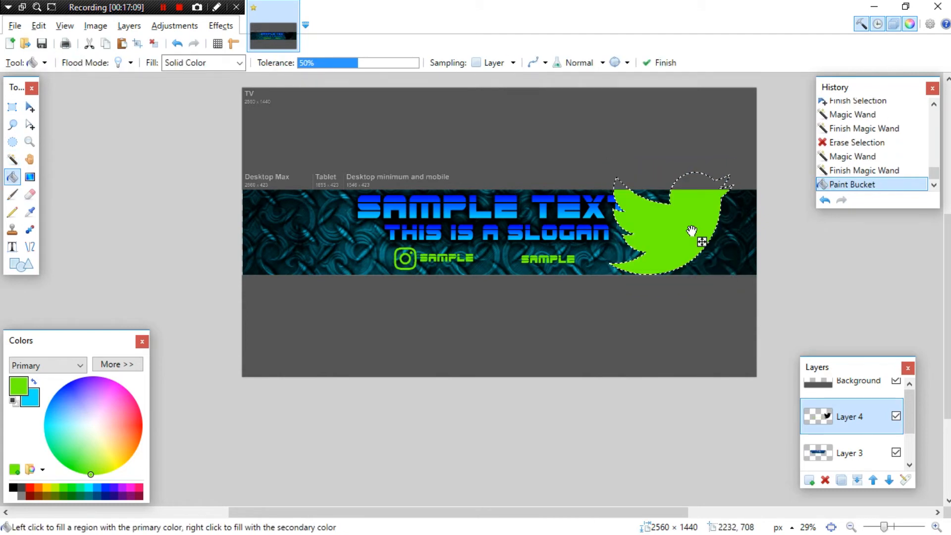
- Select a rectangle around the green bird, scale it down to about 142 × 142 px and place it right after the second "SAMPLE"
{"action": "key", "text": "s"}
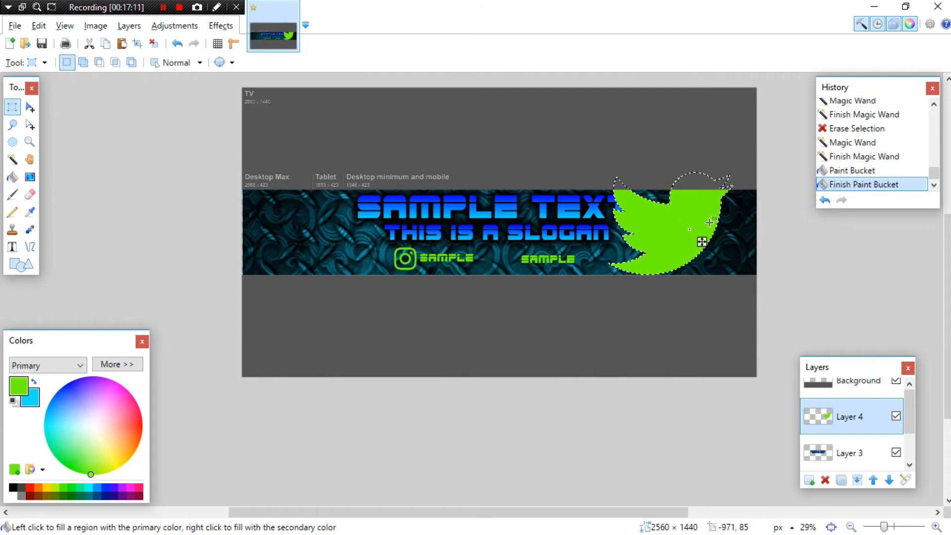
{"action": "left_click_drag", "start_coordinate": [602, 161], "coordinate": [743, 300]}
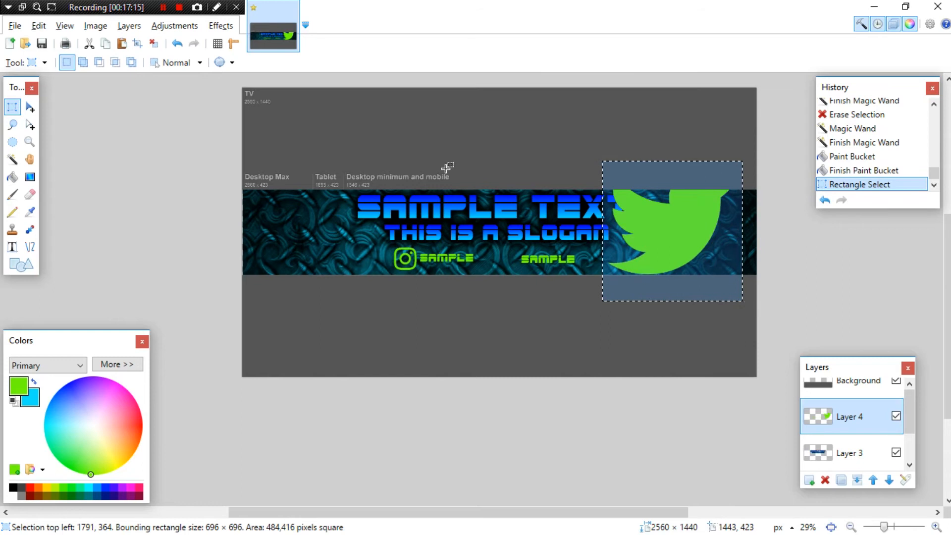
{"action": "left_click", "coordinate": [30, 107]}
{"action": "left_click_drag", "start_coordinate": [707, 206], "coordinate": [704, 213]}
{"action": "left_click_drag", "start_coordinate": [737, 308], "coordinate": [630, 212]}
{"action": "left_click_drag", "start_coordinate": [674, 246], "coordinate": [367, 266]}
{"action": "left_click_drag", "start_coordinate": [352, 249], "coordinate": [597, 257]}
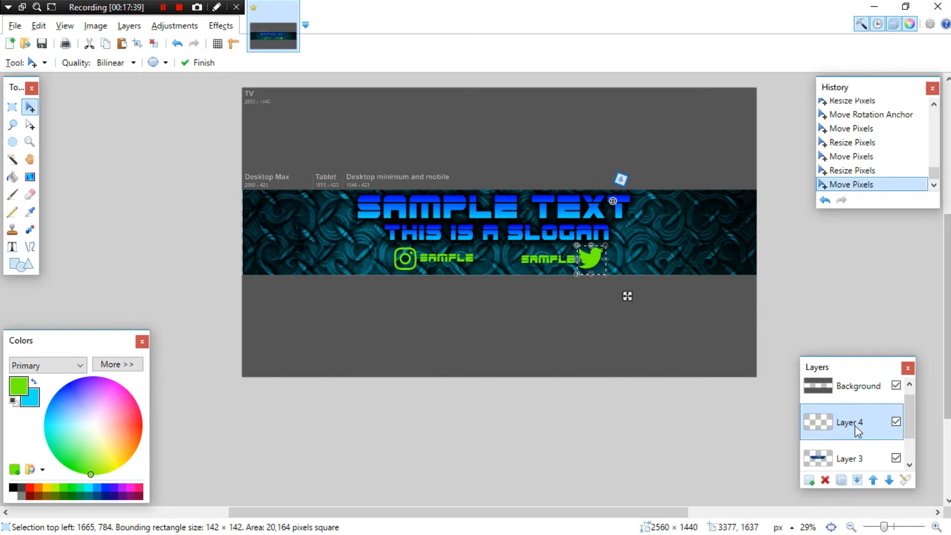
- Hide the Background template layer and deselect the Twitter logo
{"action": "scroll", "coordinate": [877, 411], "scroll_direction": "up", "scroll_amount": 1}
{"action": "left_click", "coordinate": [896, 397]}
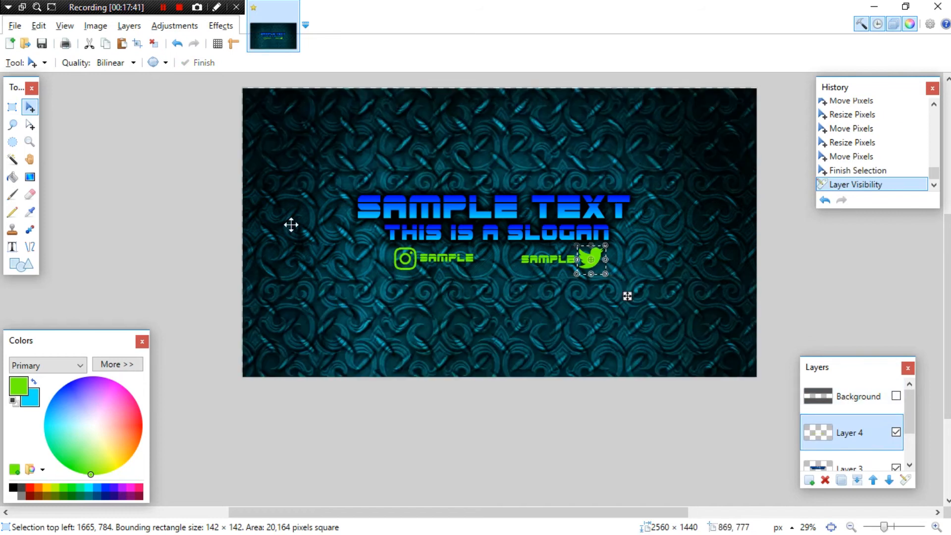
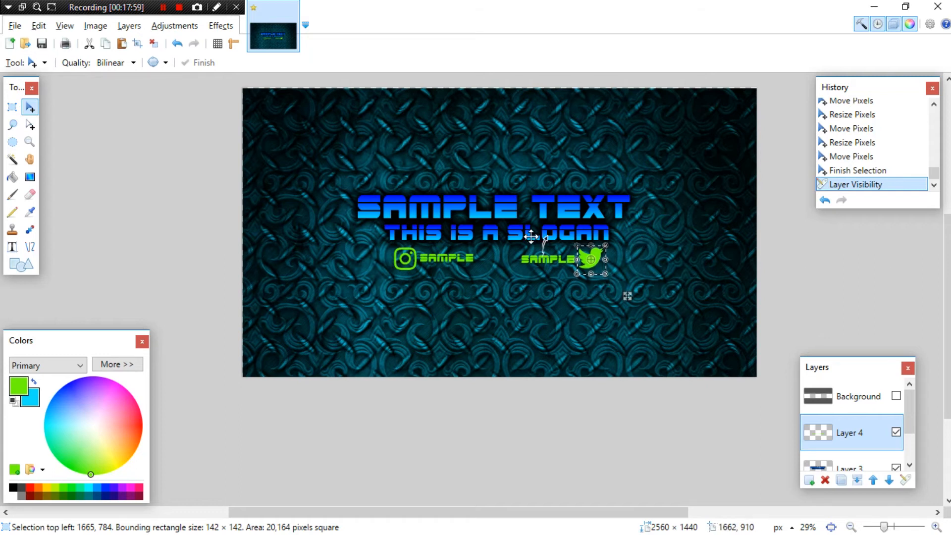
{"action": "left_click", "coordinate": [844, 234]}
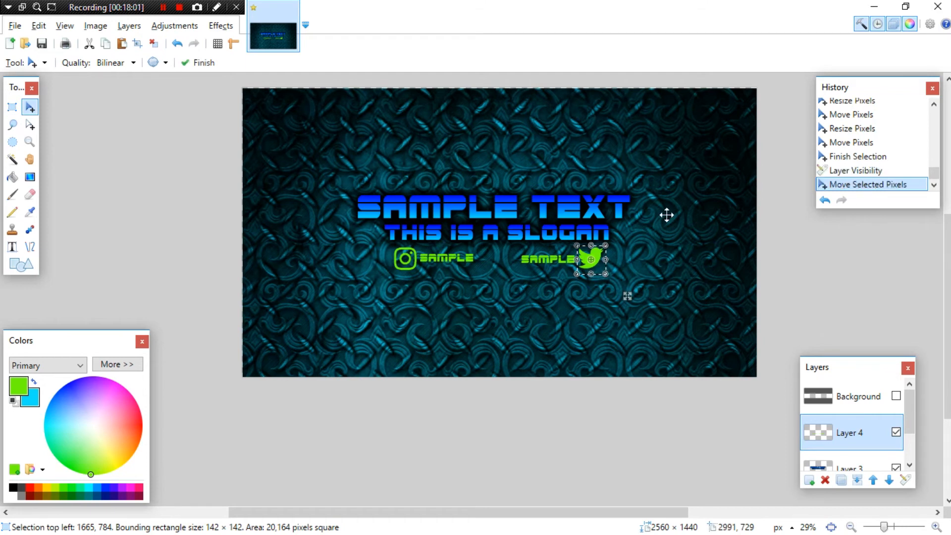
{"action": "left_click", "coordinate": [154, 44]}
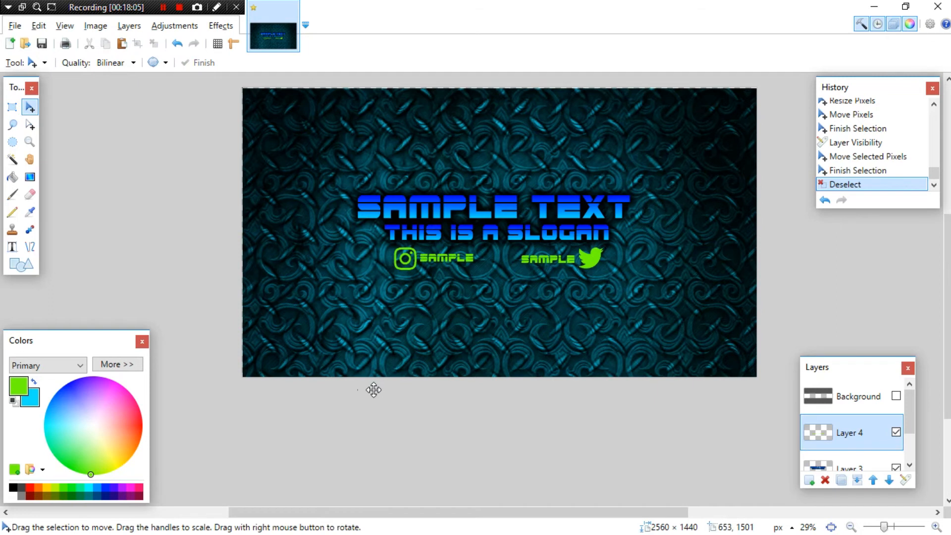
- Switch to Chrome and examine the current banner on the YouTube channel page
{"action": "mouse_move", "coordinate": [155, 532]}
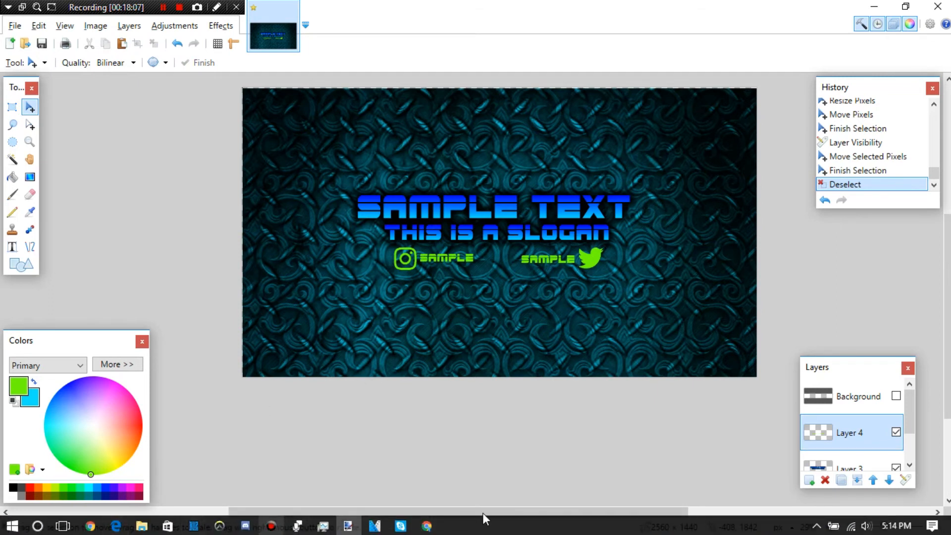
{"action": "left_click", "coordinate": [426, 525]}
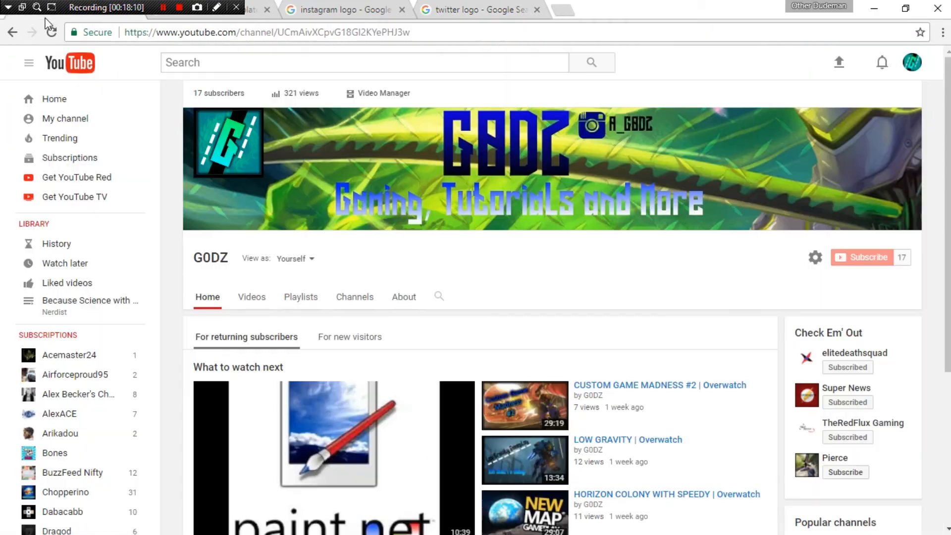
{"action": "left_click", "coordinate": [48, 17]}
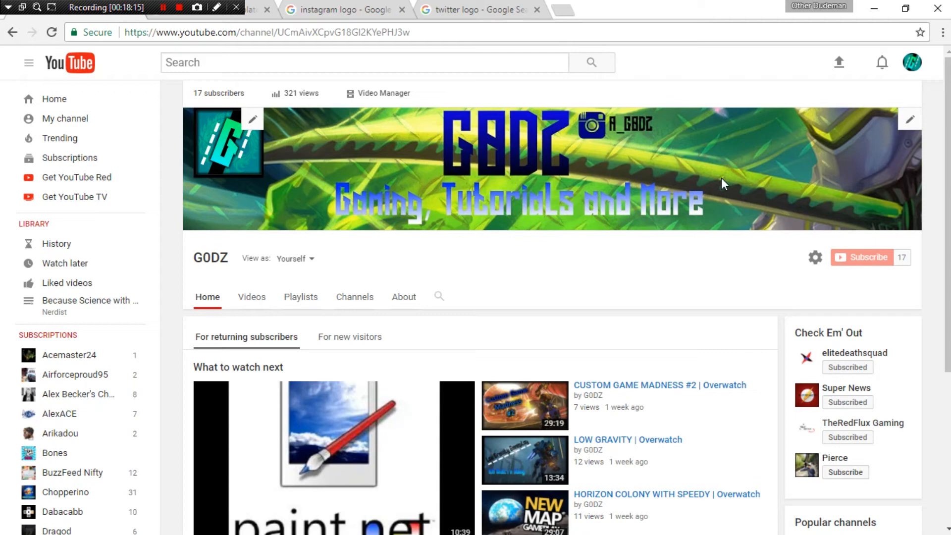
{"action": "key", "text": "alt+Tab"}
{"action": "key", "text": "alt+Tab"}
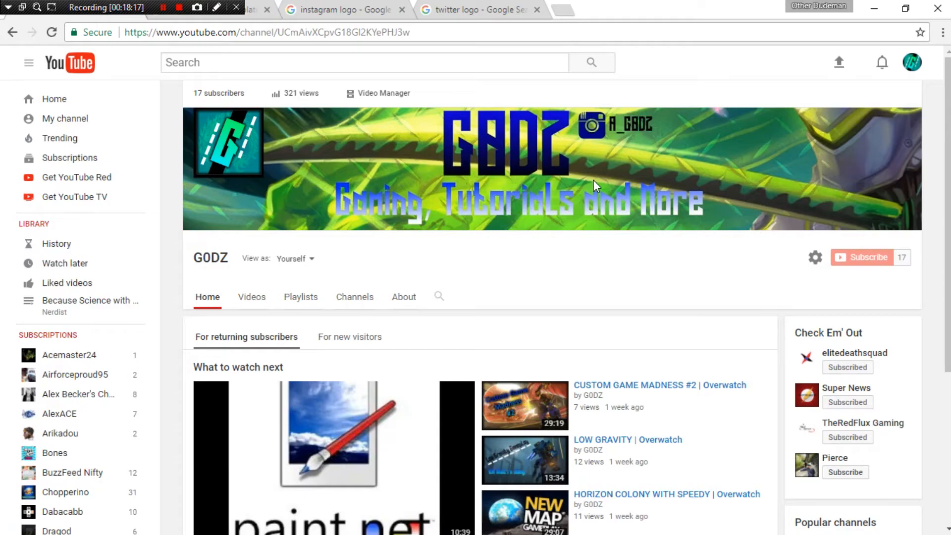
- Switch back to paint.net and apply a Drop Shadow effect to Layer 4 with the logos and handles
{"action": "key", "text": "alt"}
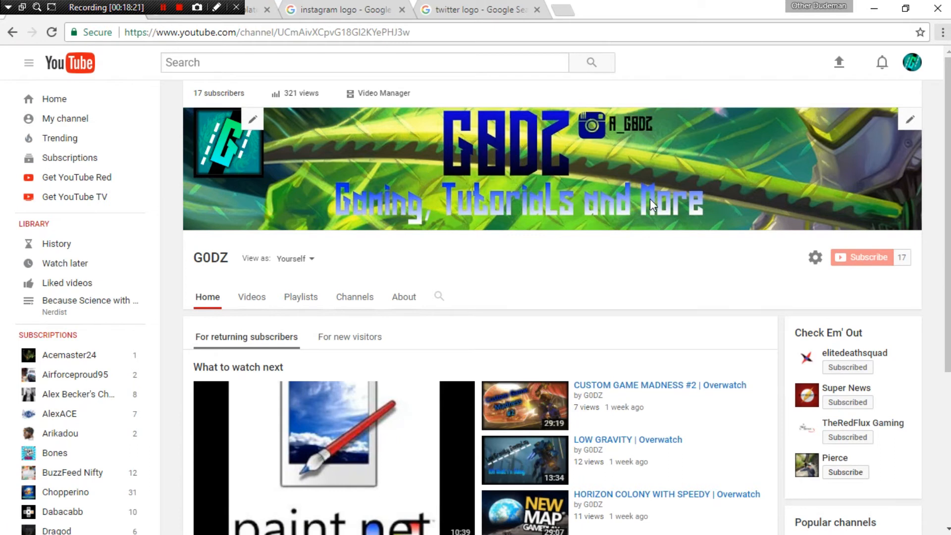
{"action": "key", "text": "alt+Tab"}
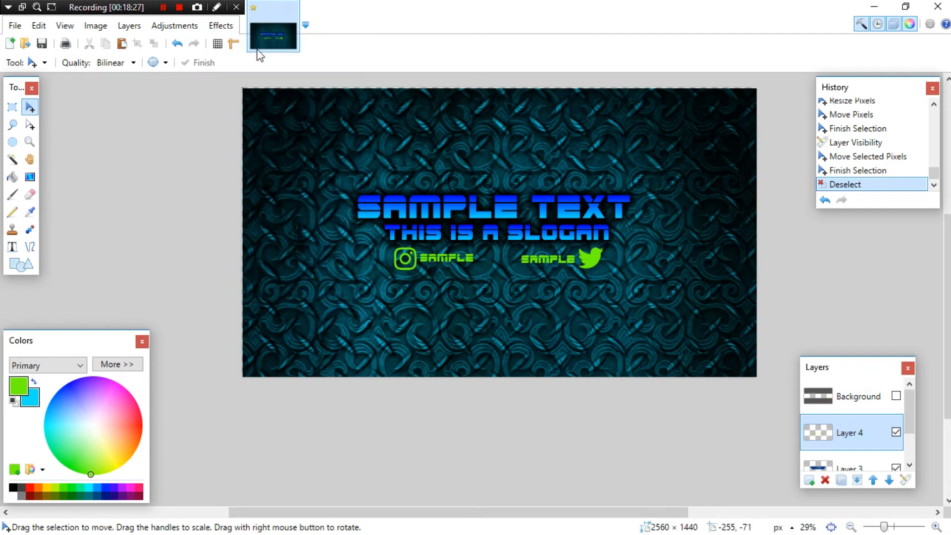
{"action": "left_click", "coordinate": [230, 28]}
{"action": "left_click", "coordinate": [253, 40]}
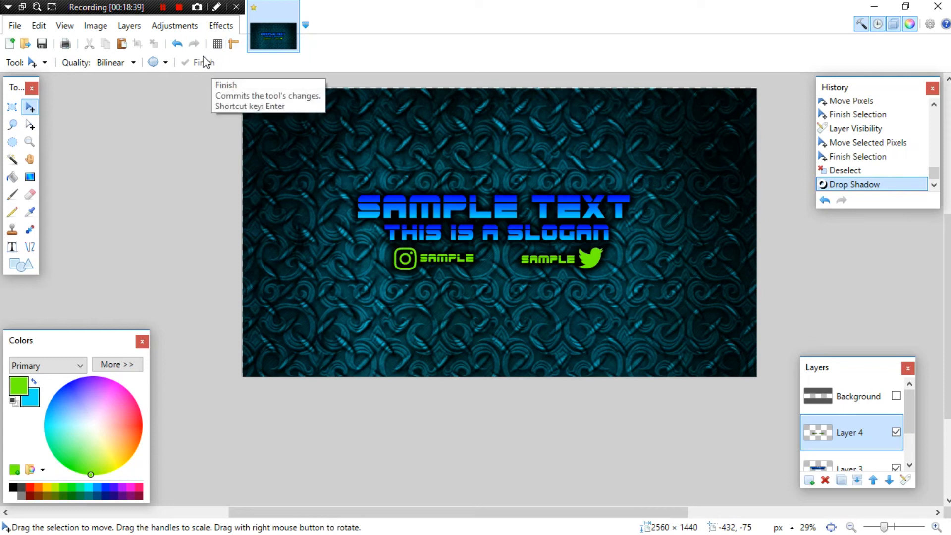
- Set up saving the image to the Desktop as a PNG file named "example banner"
{"action": "left_click", "coordinate": [15, 26]}
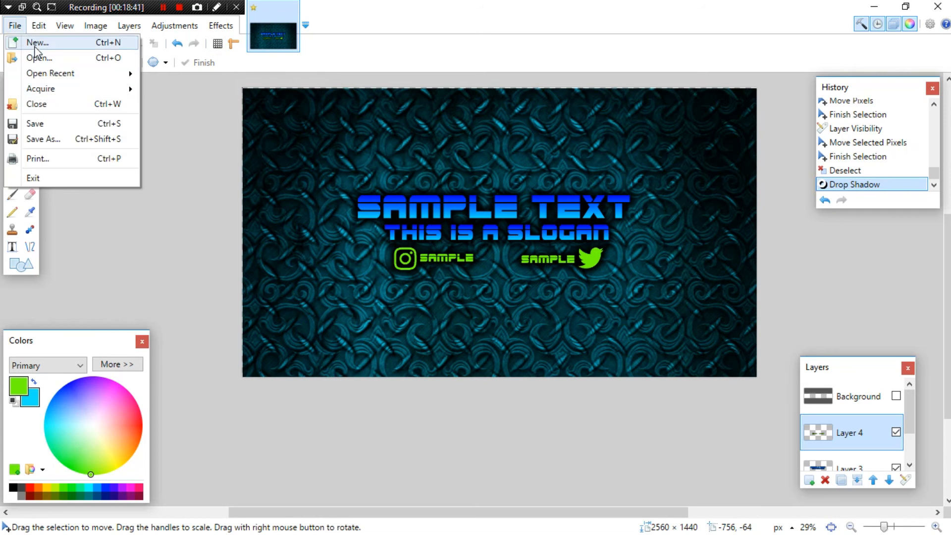
{"action": "left_click", "coordinate": [41, 139]}
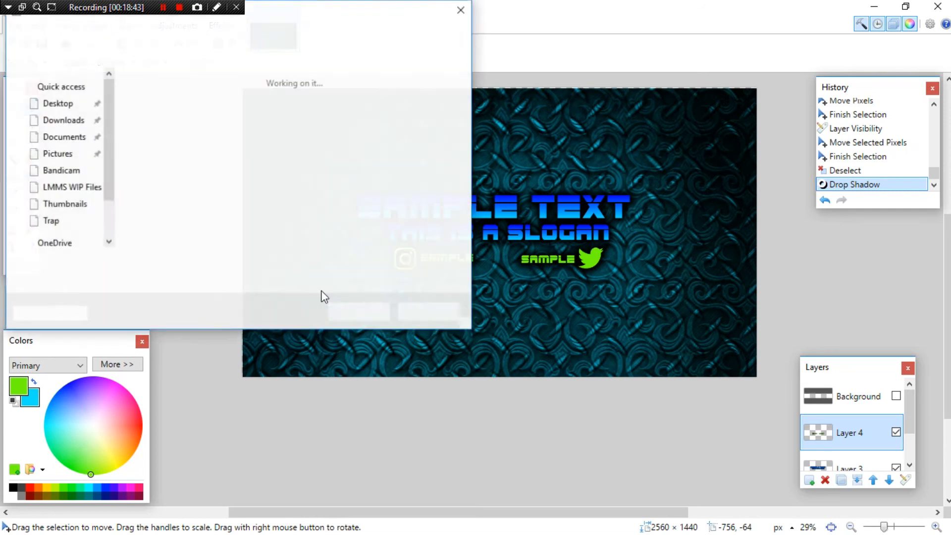
{"action": "left_click", "coordinate": [170, 280]}
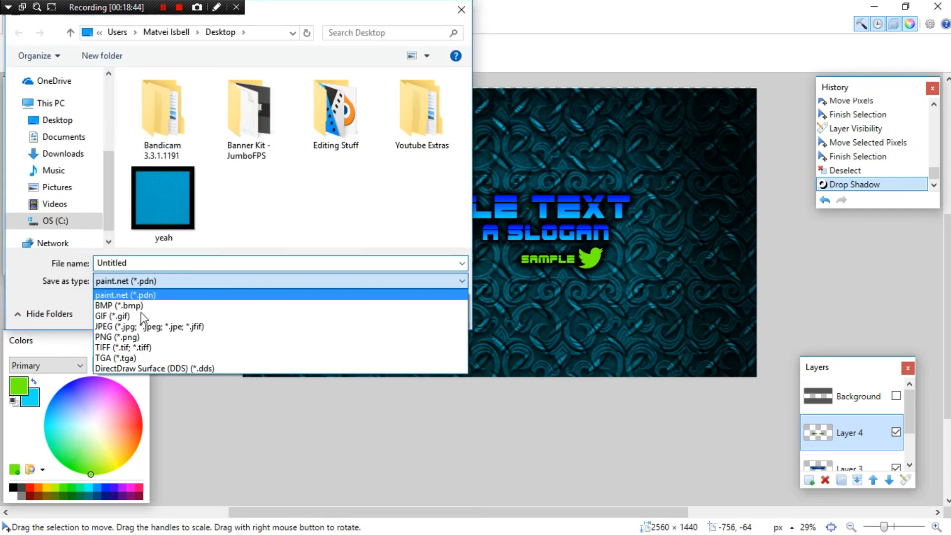
{"action": "left_click", "coordinate": [123, 336]}
{"action": "double_click", "coordinate": [183, 263]}
{"action": "type", "text": "t"}
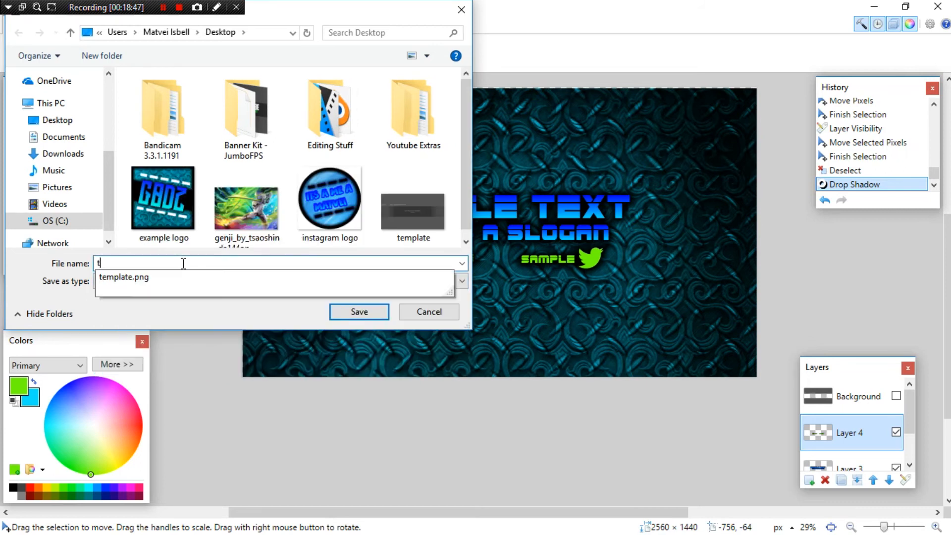
{"action": "type", "text": "emplate banner"}
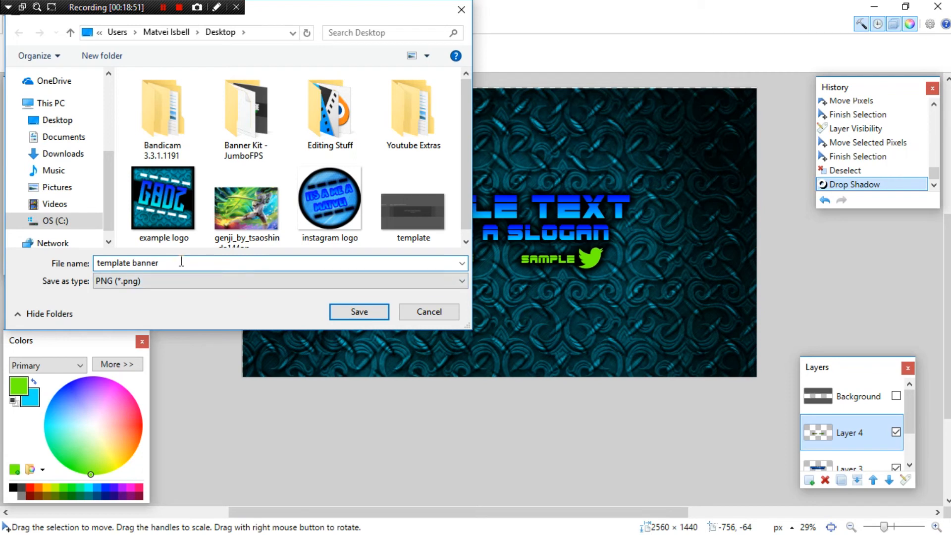
{"action": "key", "text": "ctrl+a"}
{"action": "type", "text": "example ba"}
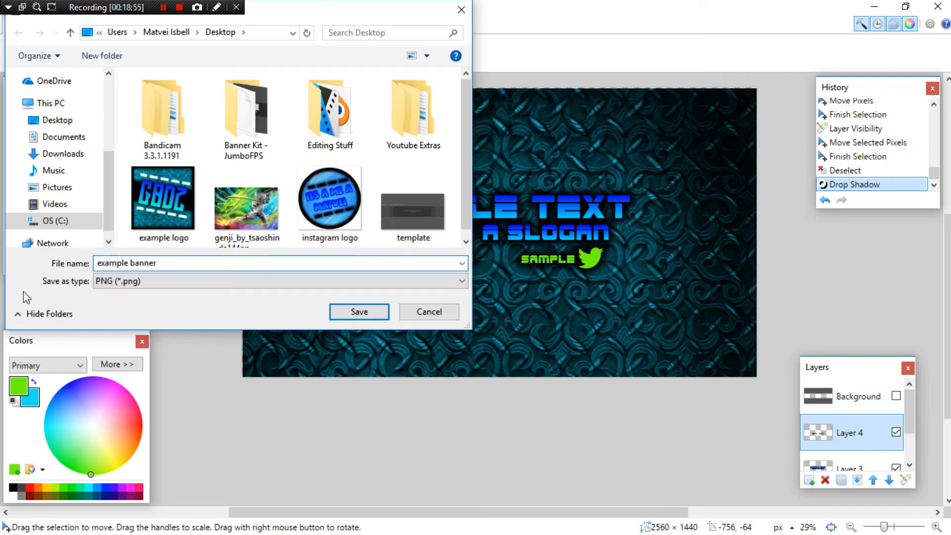
- Save the file with auto-detected bit depth and flatten the image into a single layer
{"action": "left_click", "coordinate": [358, 311]}
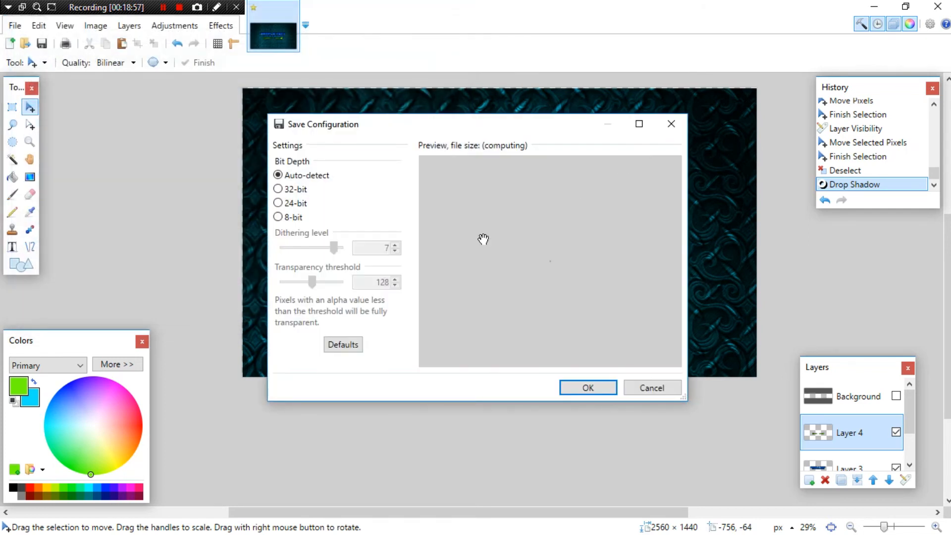
{"action": "left_click", "coordinate": [582, 390]}
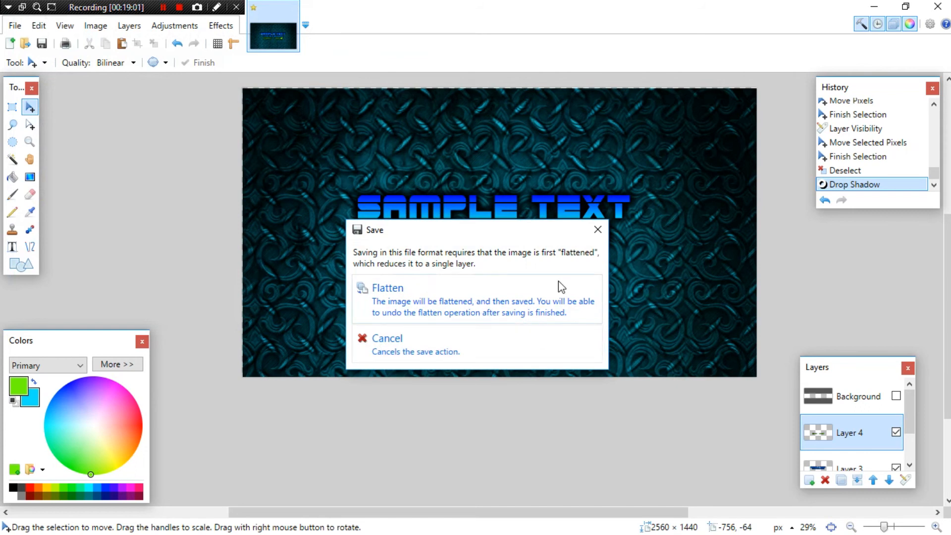
{"action": "left_click", "coordinate": [461, 300]}
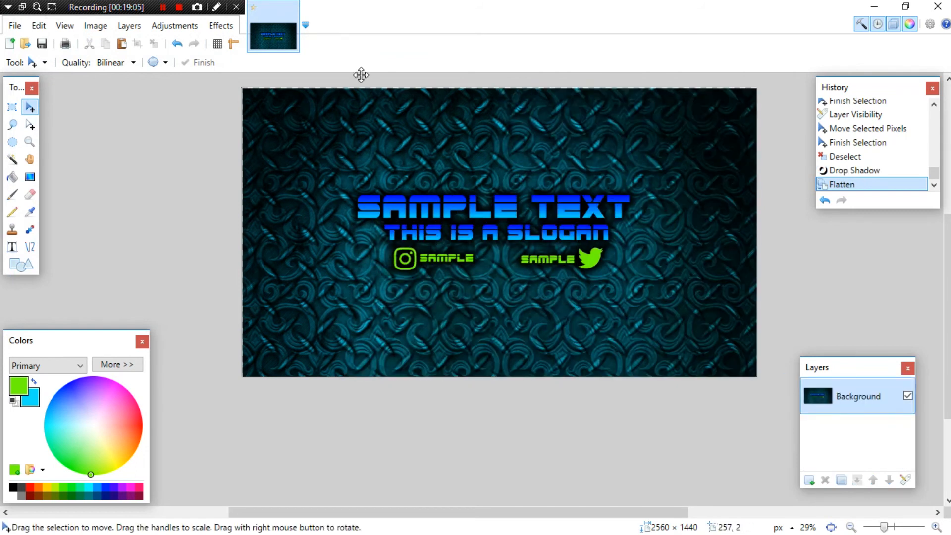
- Close paint.net and Chrome, and minimize the Voice Recorder and Bandicam windows to clear the desktop
{"action": "left_click", "coordinate": [937, 6]}
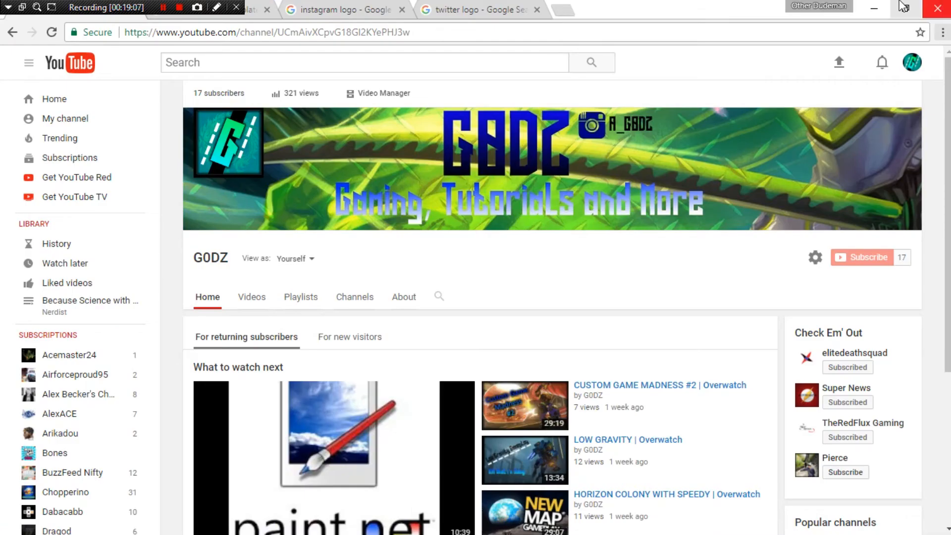
{"action": "left_click", "coordinate": [938, 6]}
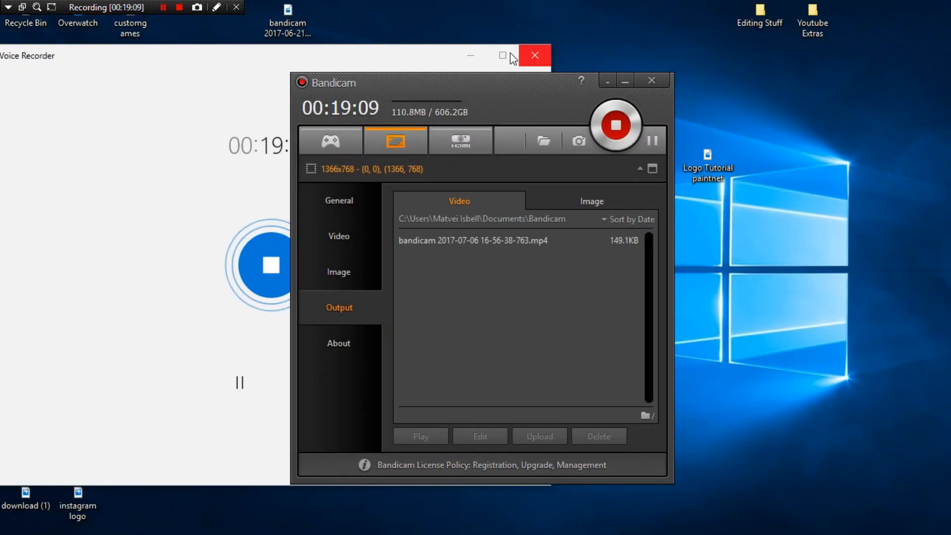
{"action": "left_click", "coordinate": [469, 55]}
{"action": "left_click", "coordinate": [625, 79]}
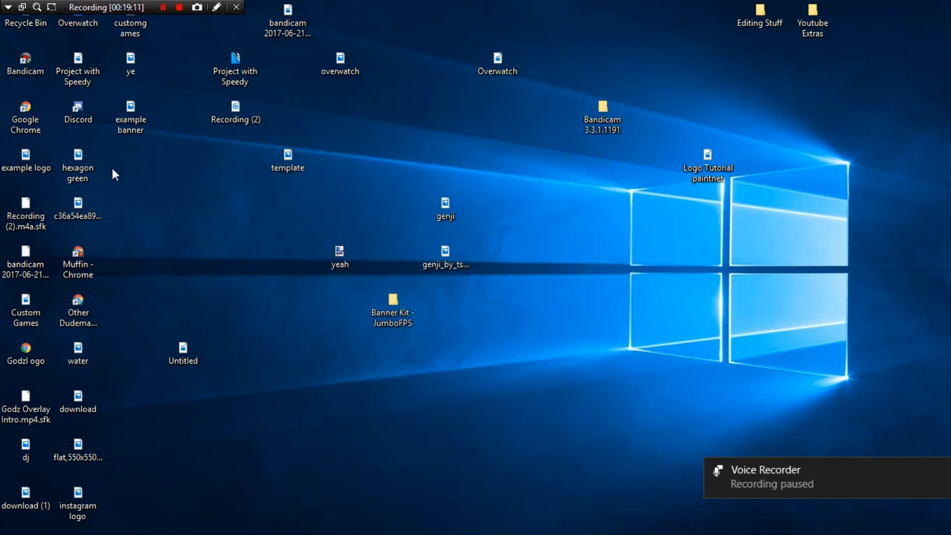
- Move the "example banner" file to an empty area of the desktop, below the Bandicam 3.3.1.1191 folder
{"action": "left_click_drag", "start_coordinate": [129, 122], "coordinate": [601, 273]}
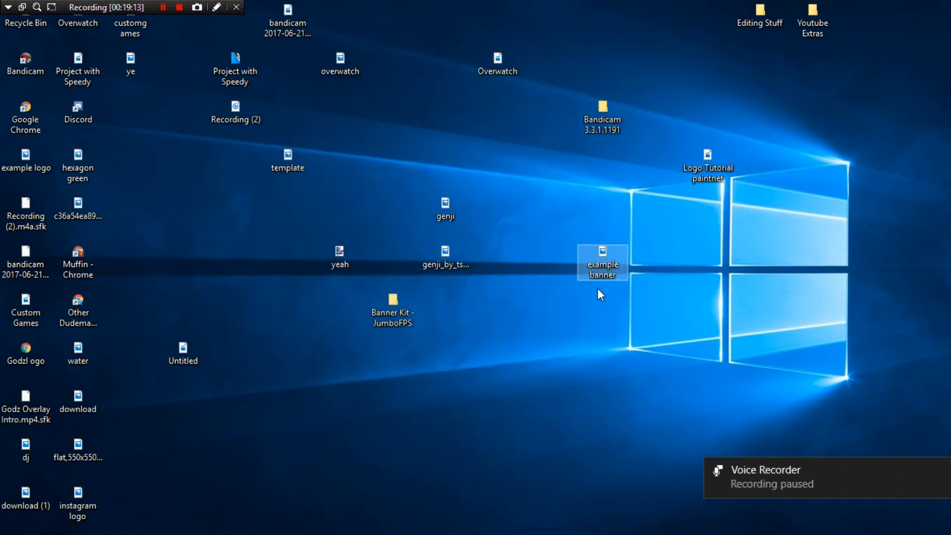
{"action": "key", "text": "F2"}
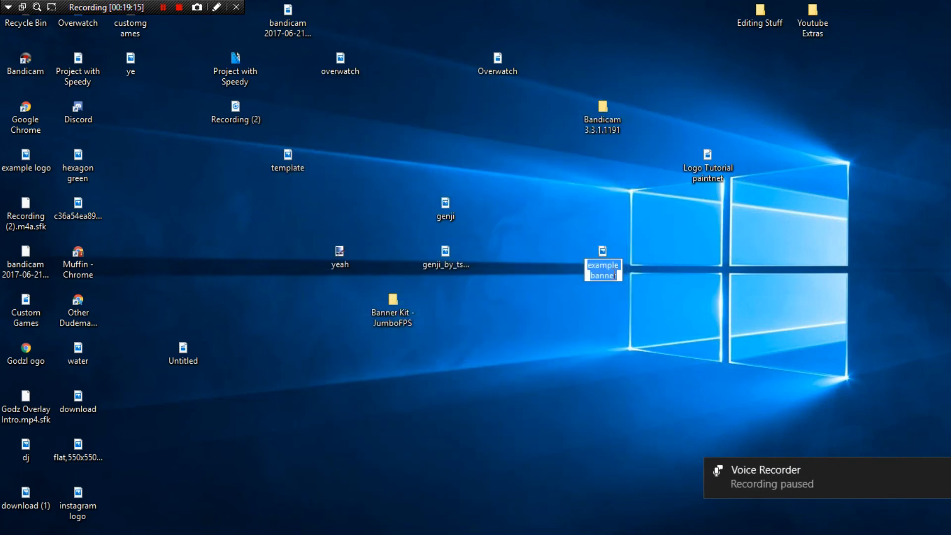
- Bring back the Voice Recorder window and resume its paused recording
{"action": "left_click", "coordinate": [277, 528]}
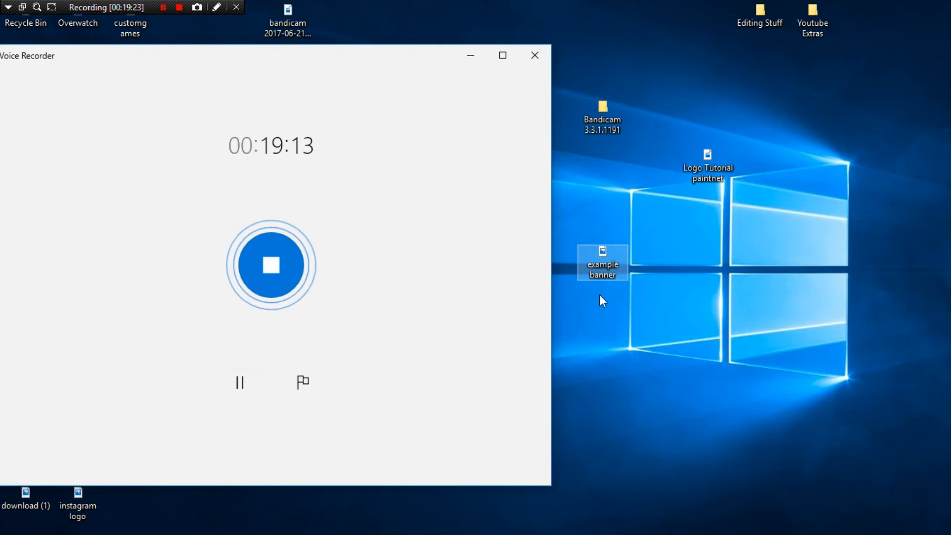
{"action": "left_click", "coordinate": [249, 370]}
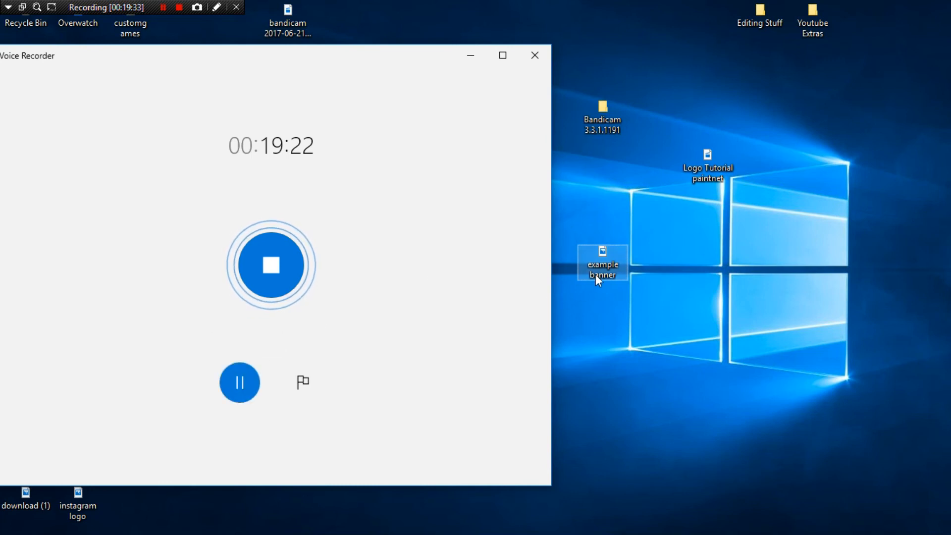
{"action": "left_click", "coordinate": [244, 384]}
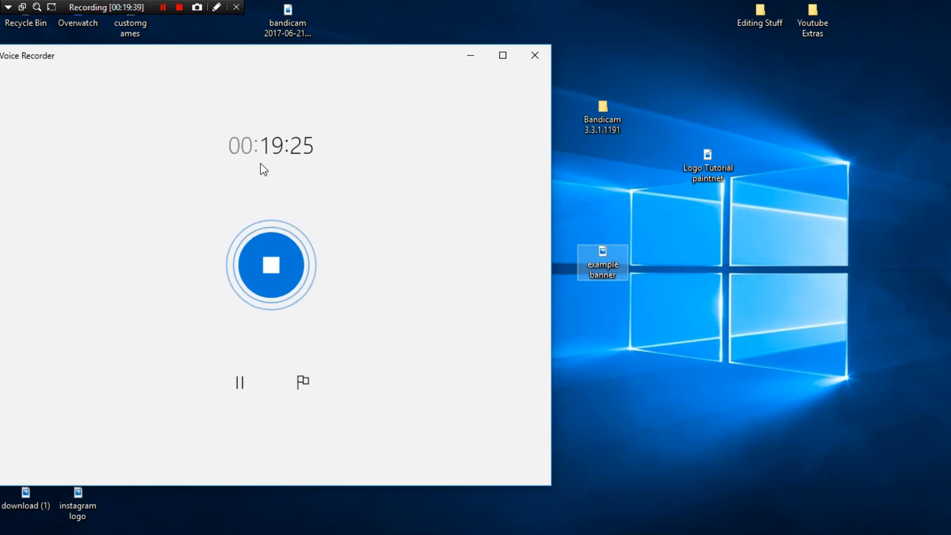
- Narrow the Voice Recorder window and reposition it so the "example banner" file stays unobstructed
{"action": "left_click_drag", "start_coordinate": [389, 54], "coordinate": [419, 34]}
{"action": "left_click_drag", "start_coordinate": [594, 135], "coordinate": [290, 134]}
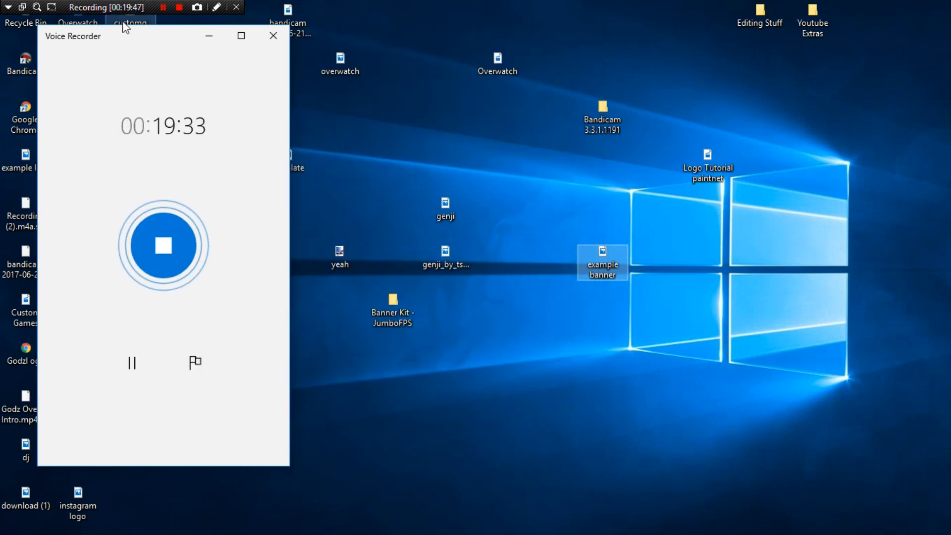
{"action": "left_click_drag", "start_coordinate": [117, 25], "coordinate": [192, 66]}
- Open the "example banner" image in Photos and place its window beside Voice Recorder to view the finished banner
{"action": "double_click", "coordinate": [603, 260]}
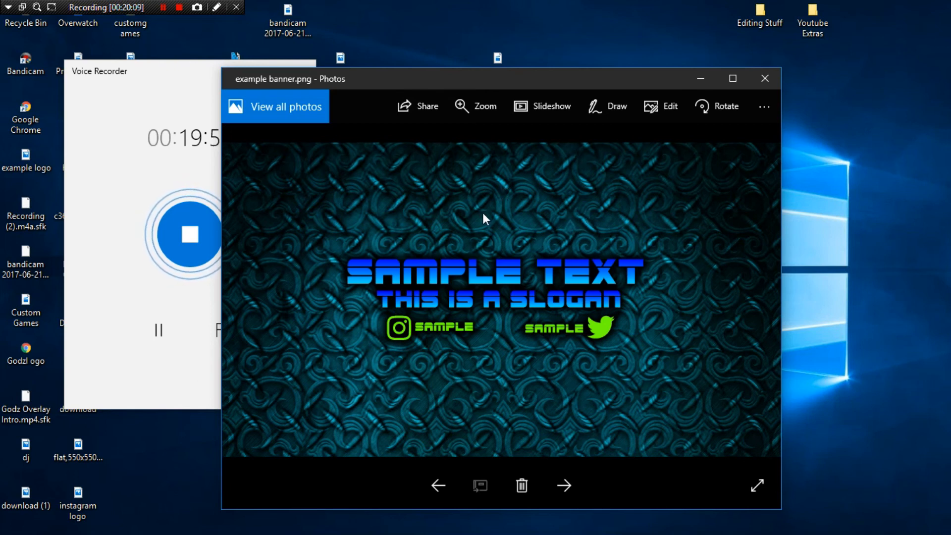
{"action": "left_click_drag", "start_coordinate": [456, 79], "coordinate": [588, 52]}
{"action": "left_click_drag", "start_coordinate": [582, 48], "coordinate": [541, 23]}
{"action": "left_click", "coordinate": [693, 51]}
{"action": "mouse_move", "coordinate": [587, 211]}
{"action": "left_mouse_down"}
{"action": "mouse_move", "coordinate": [655, 216]}
{"action": "mouse_move", "coordinate": [678, 333]}
{"action": "mouse_move", "coordinate": [408, 408]}
{"action": "mouse_move", "coordinate": [609, 292]}
{"action": "mouse_move", "coordinate": [687, 147]}
{"action": "left_mouse_up"}
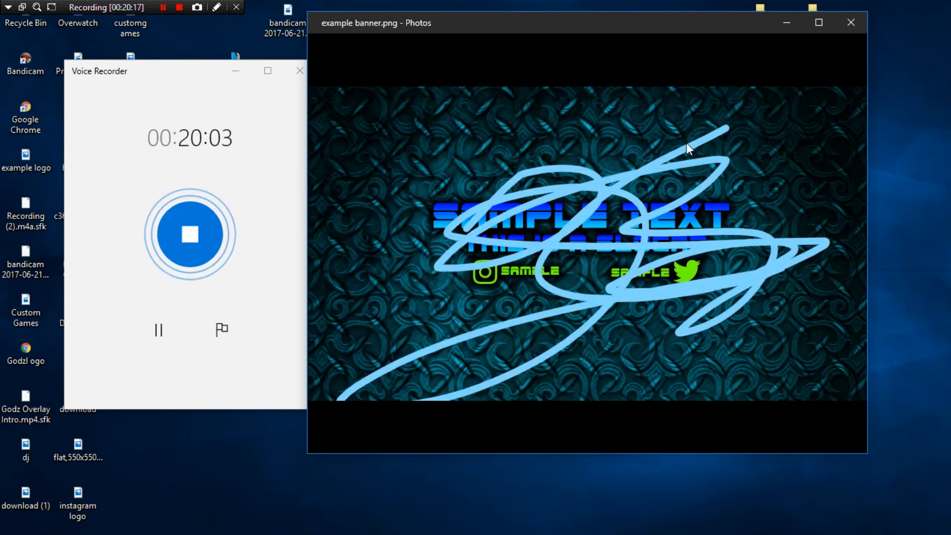
{"action": "mouse_move", "coordinate": [647, 61]}
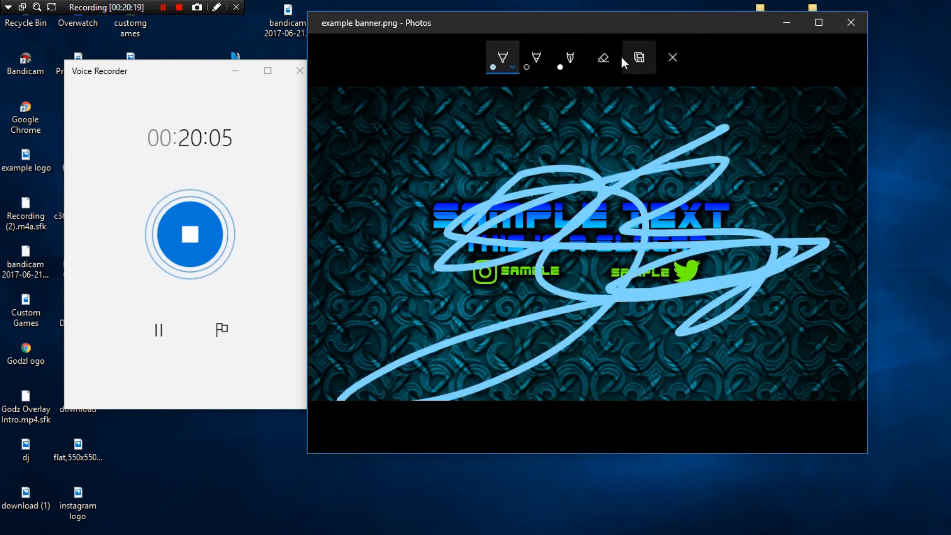
{"action": "left_click", "coordinate": [603, 58]}
{"action": "left_click_drag", "start_coordinate": [640, 174], "coordinate": [648, 168]}
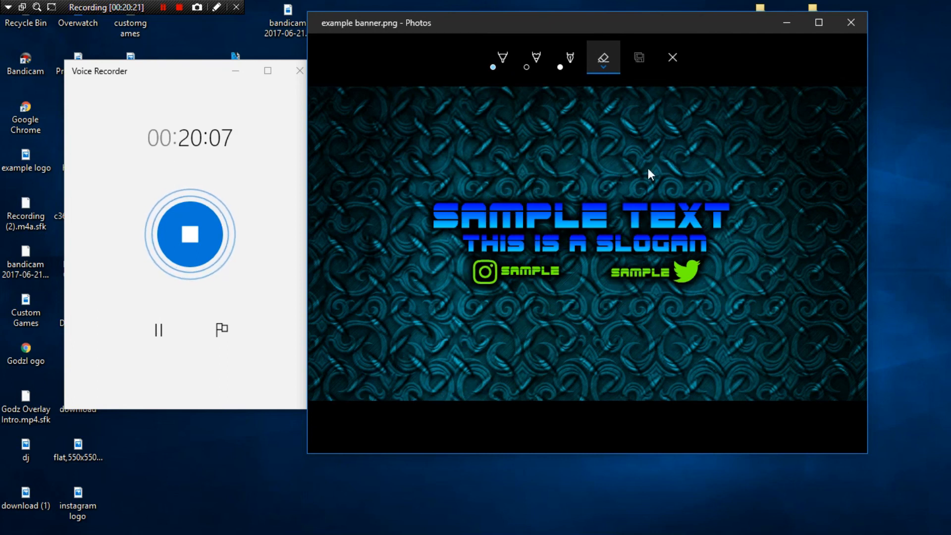
{"action": "left_click", "coordinate": [671, 56]}
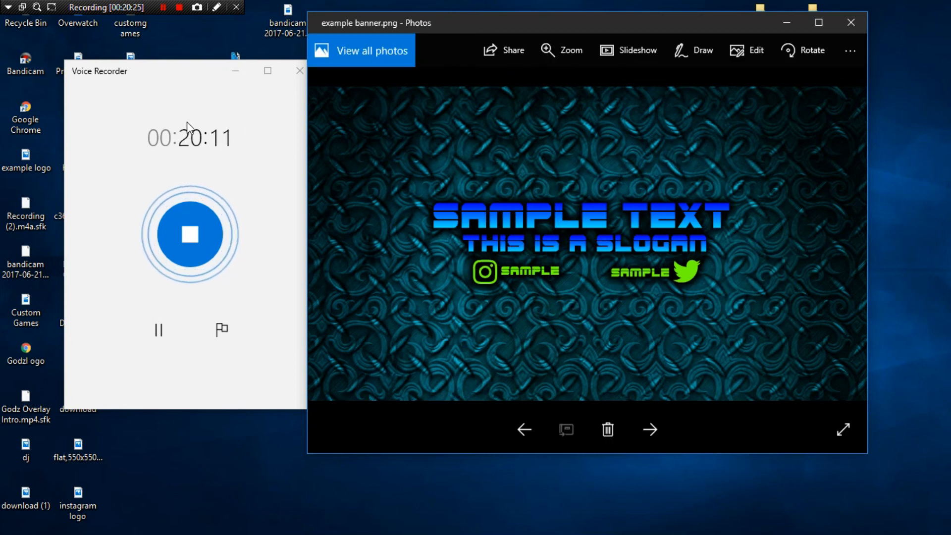
- Shift the Photos window farther away from the Voice Recorder window
{"action": "left_click_drag", "start_coordinate": [429, 20], "coordinate": [471, 40]}
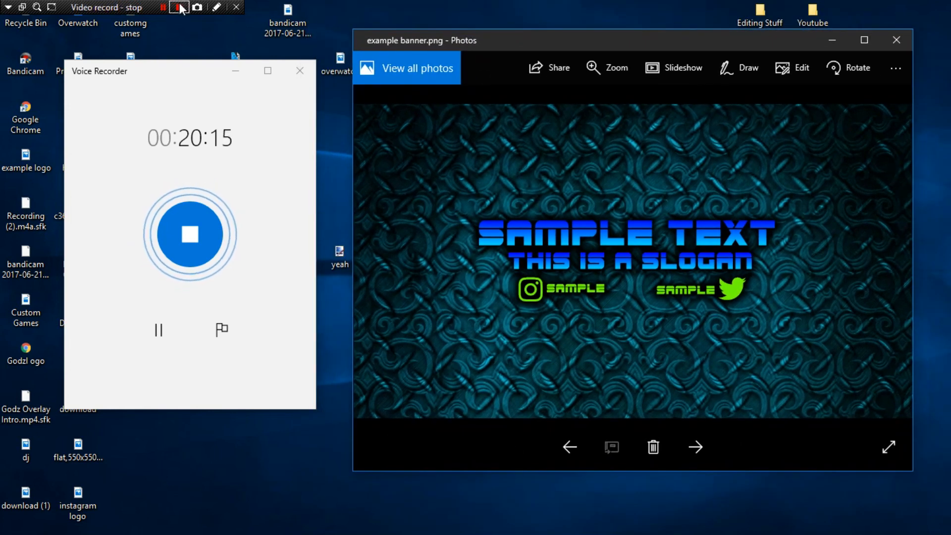